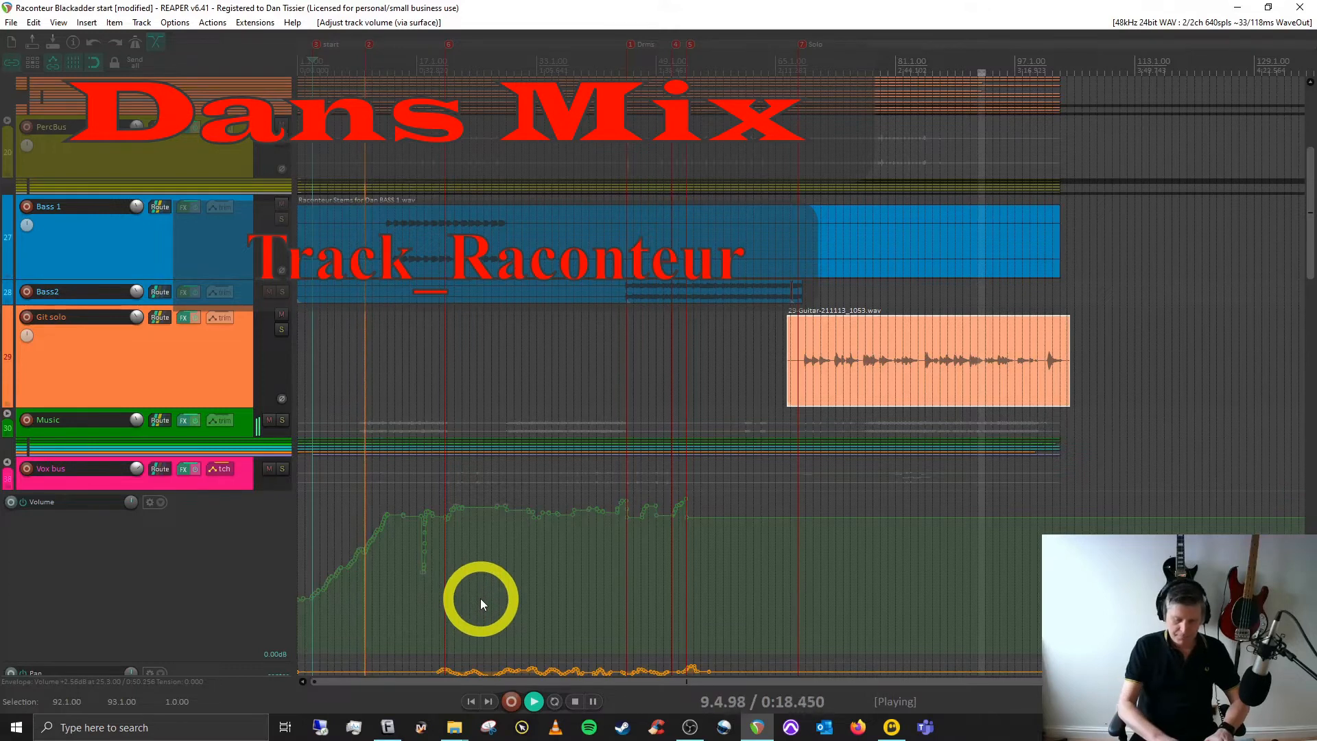
# Review the channel strips from drums to vocals and effects in the mixer during playback, close the mixer and stop playback.
pyautogui.hotkey('ctrl', 'm')
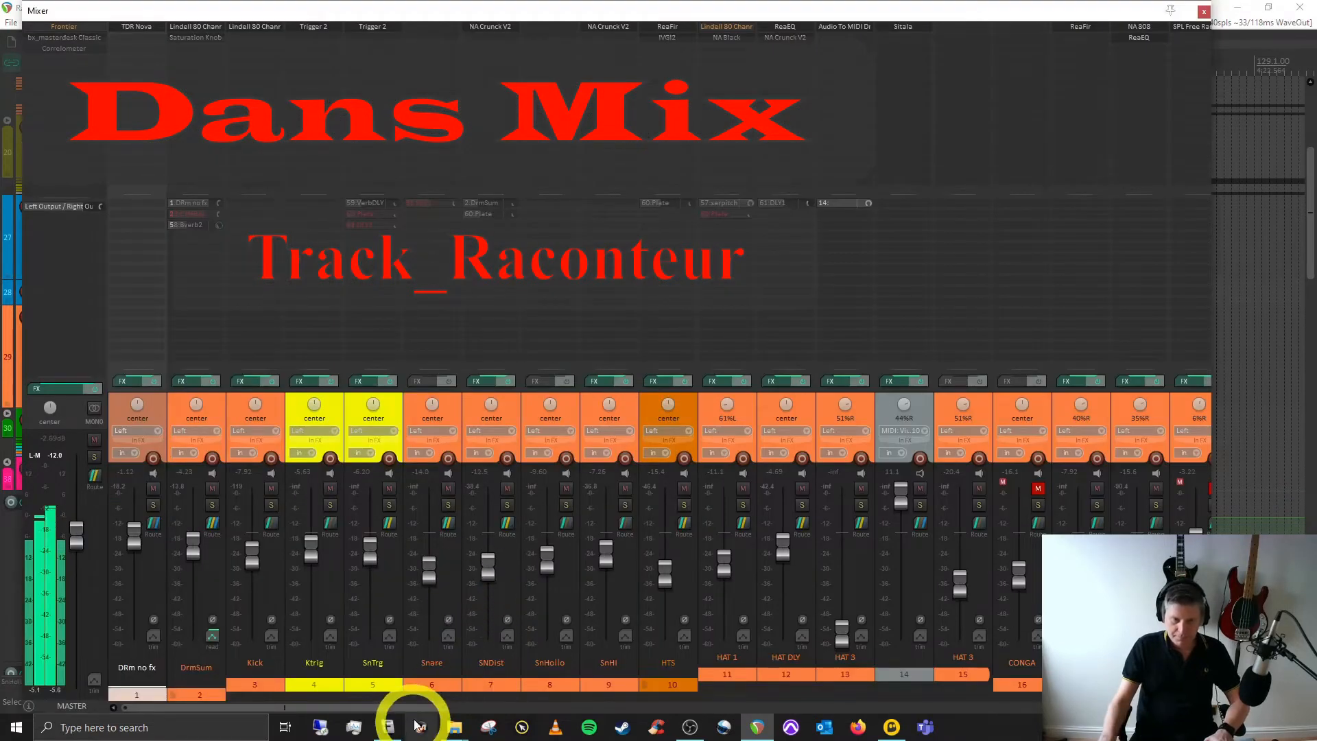
pyautogui.moveTo(423, 707); pyautogui.dragTo(889, 703)
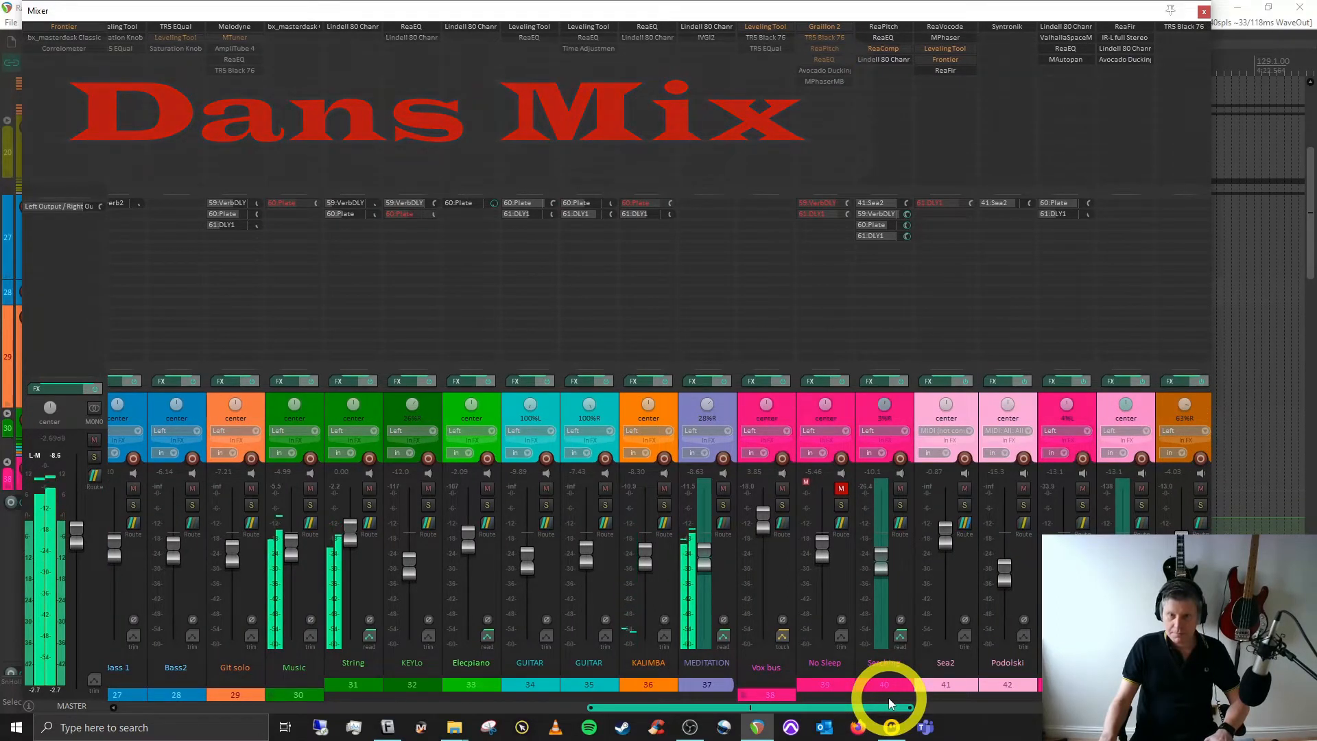
pyautogui.moveTo(889, 703); pyautogui.dragTo(1037, 714)
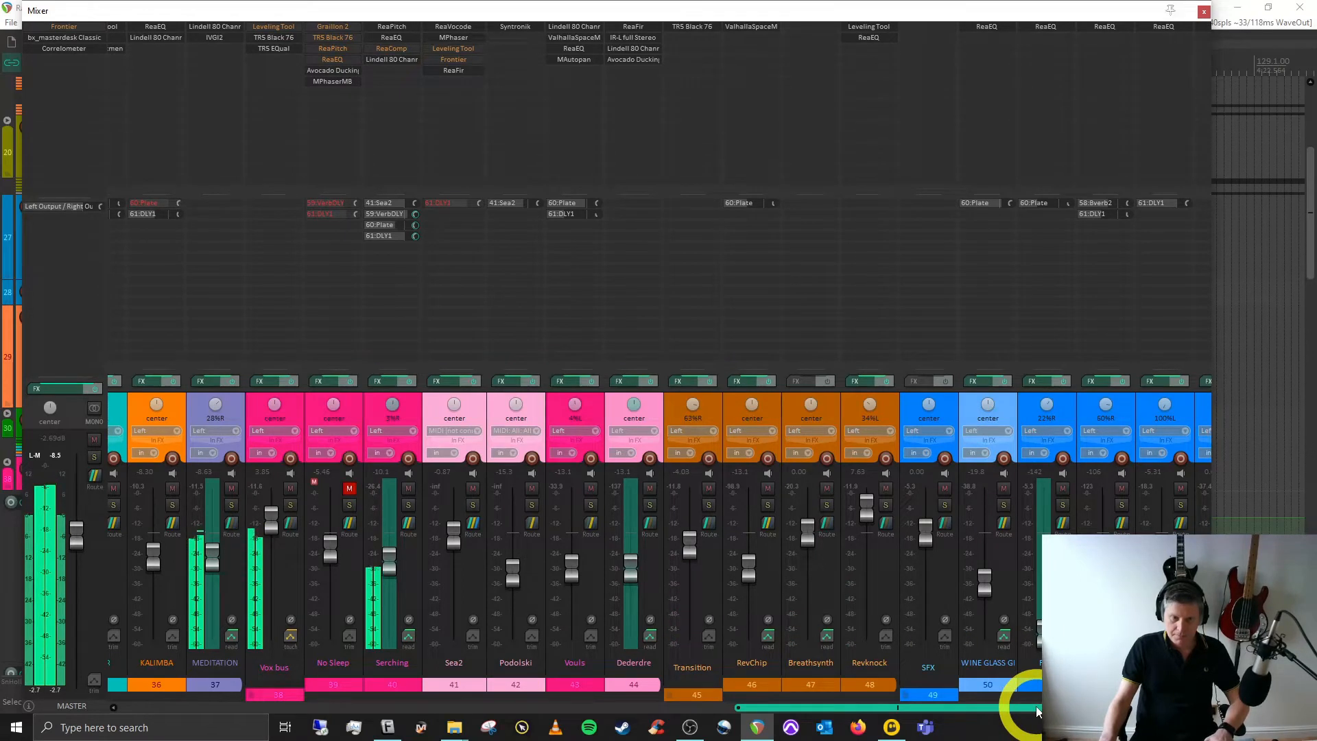
pyautogui.moveTo(1037, 709); pyautogui.dragTo(1008, 709)
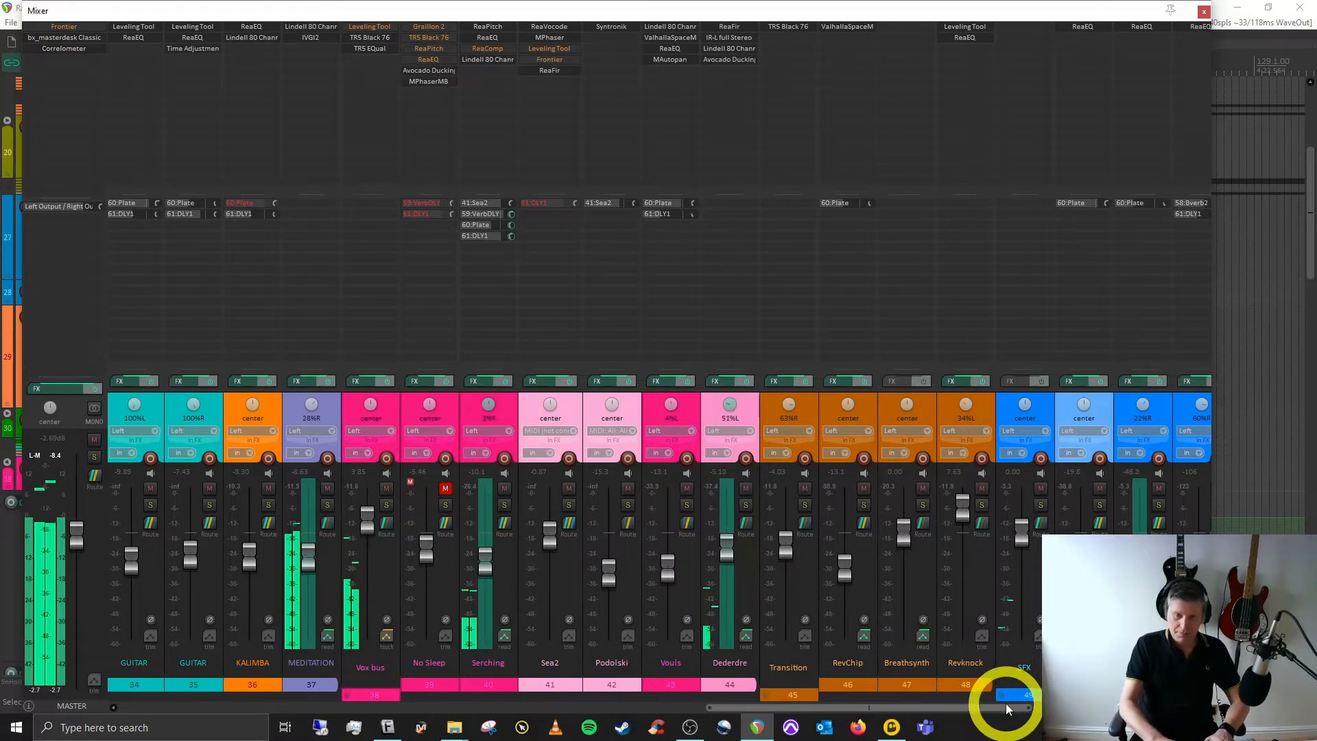
pyautogui.hotkey('ctrl', 'm')
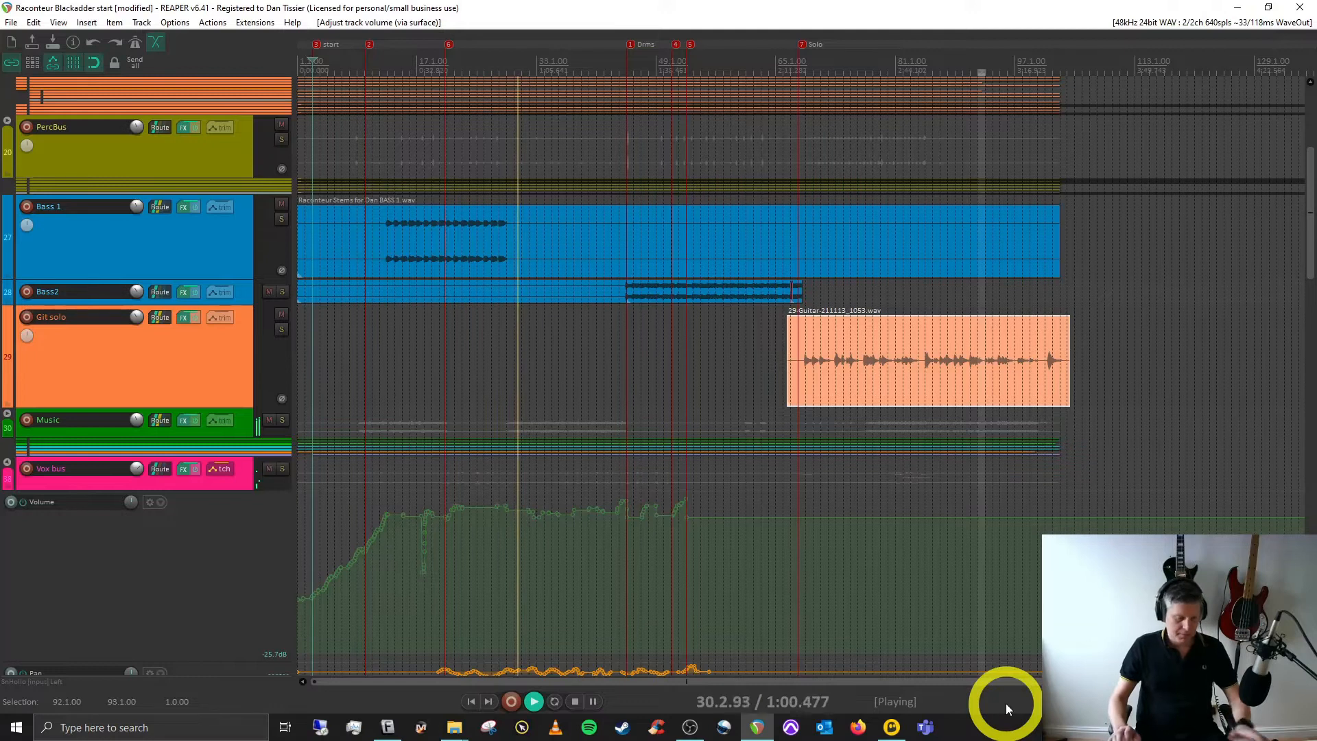
pyautogui.press('space')
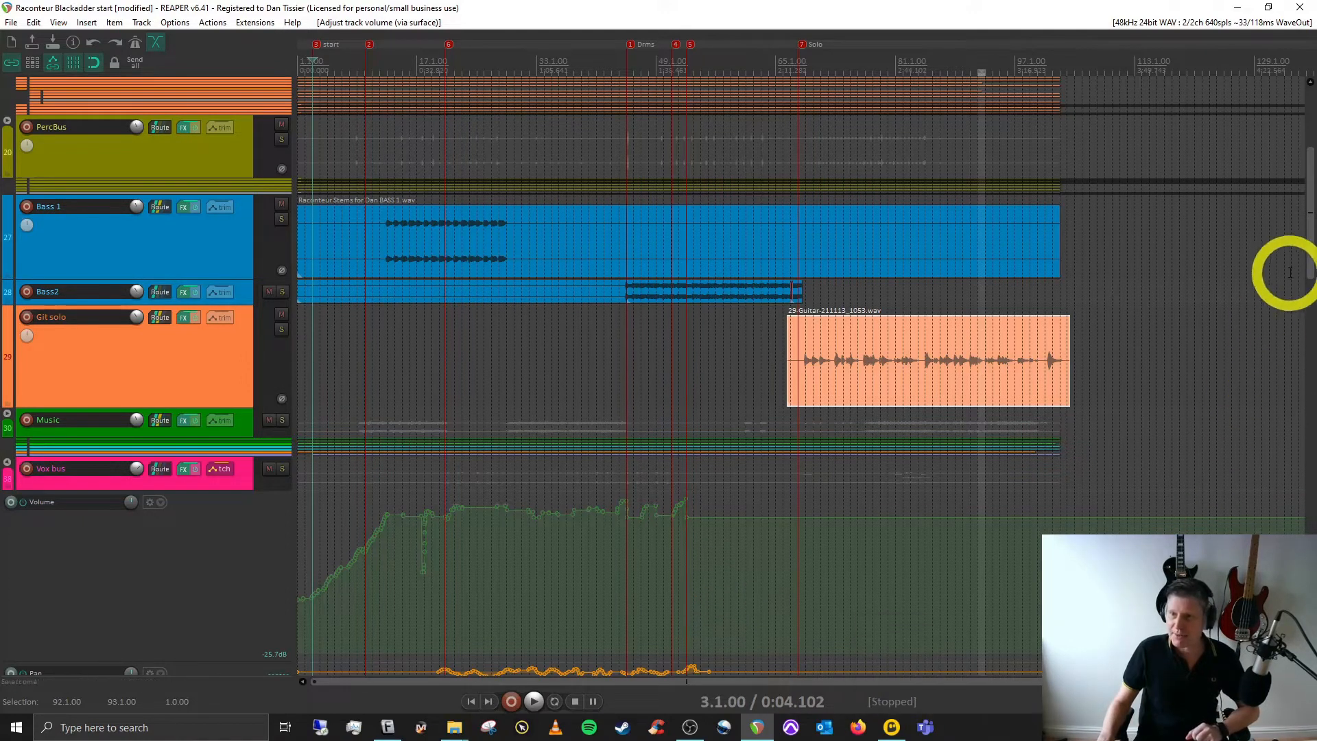
# Look over the track arrangement and play the song from marker 2 to hear the Bass 1 part, stopping after the passage.
pyautogui.moveTo(1312, 279); pyautogui.dragTo(1310, 262)
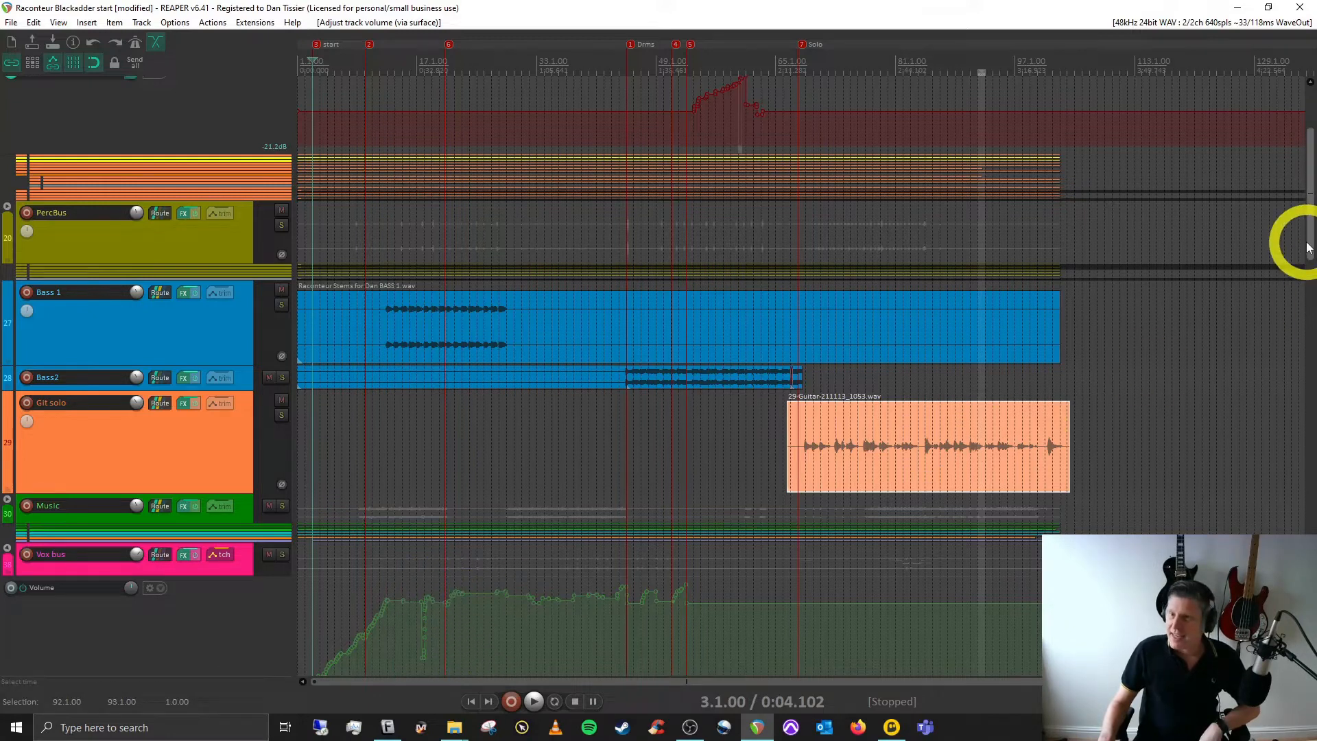
pyautogui.moveTo(1312, 246); pyautogui.dragTo(1313, 331)
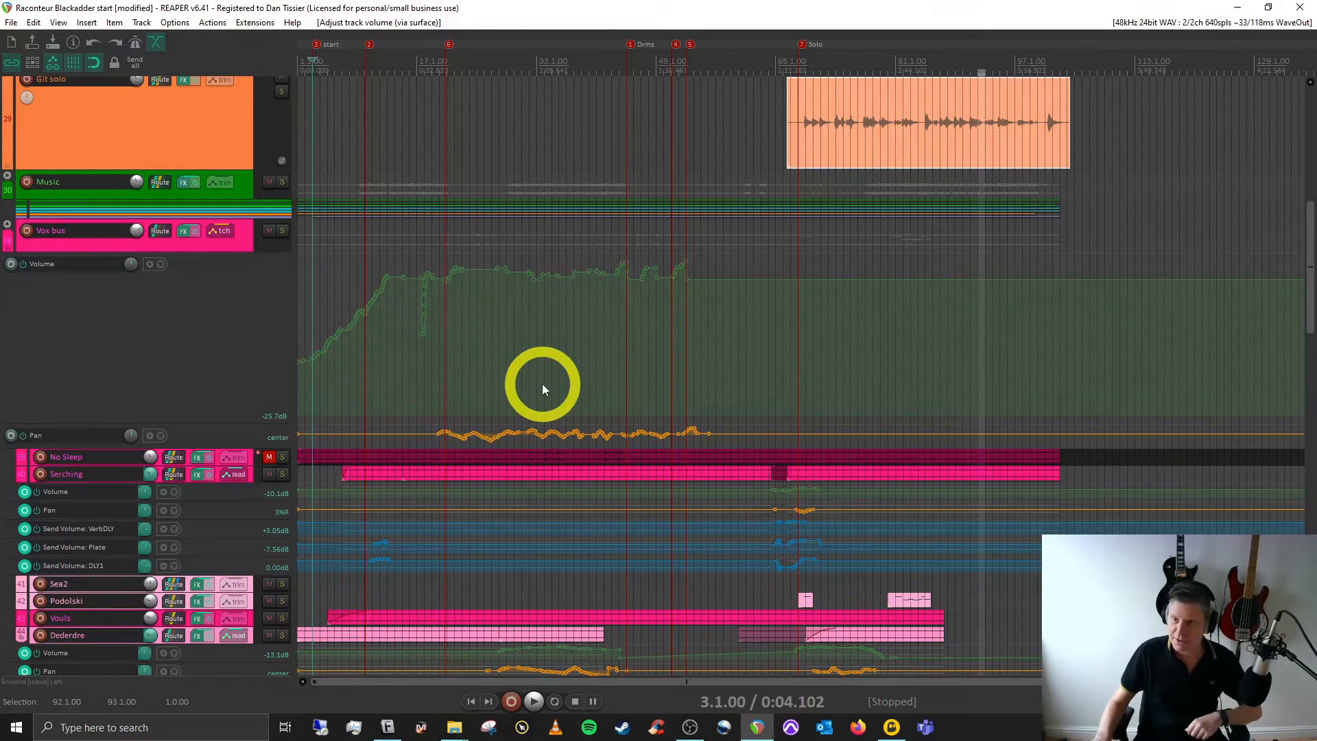
pyautogui.moveTo(1311, 323); pyautogui.dragTo(1310, 252)
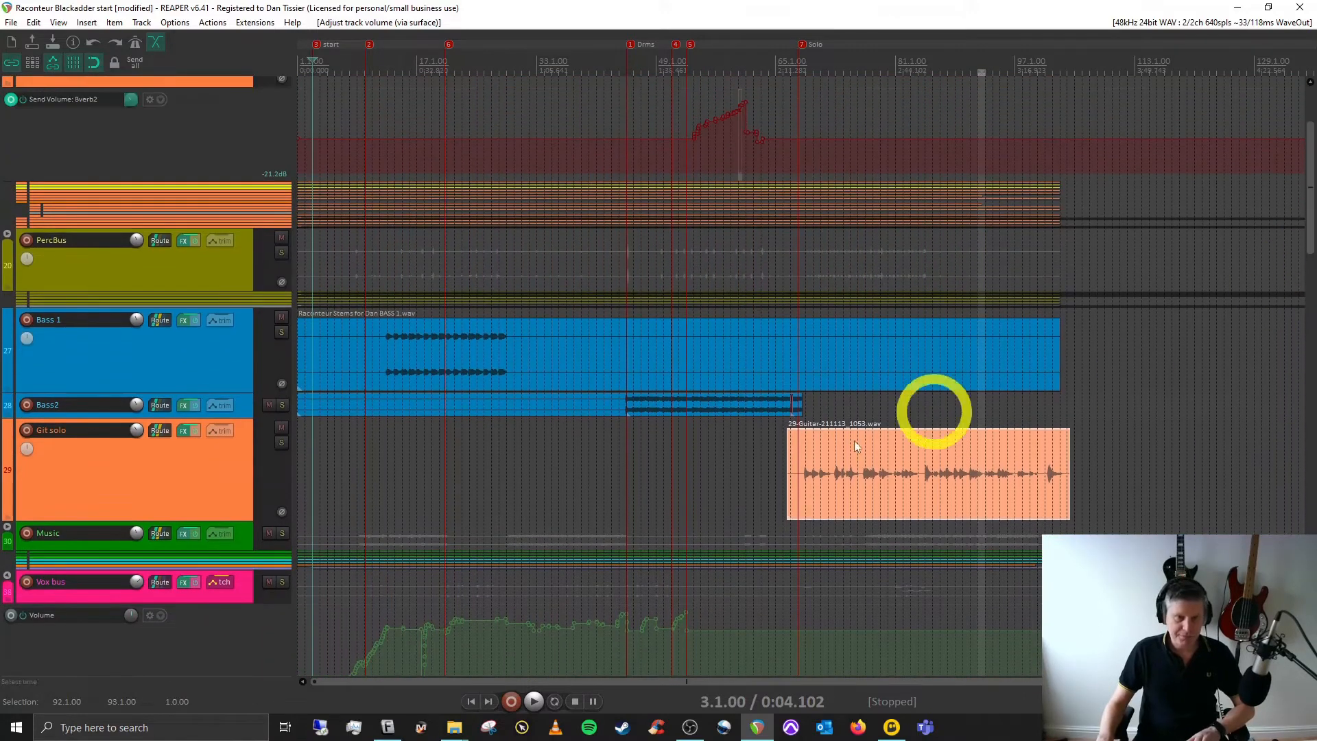
pyautogui.click(369, 45)
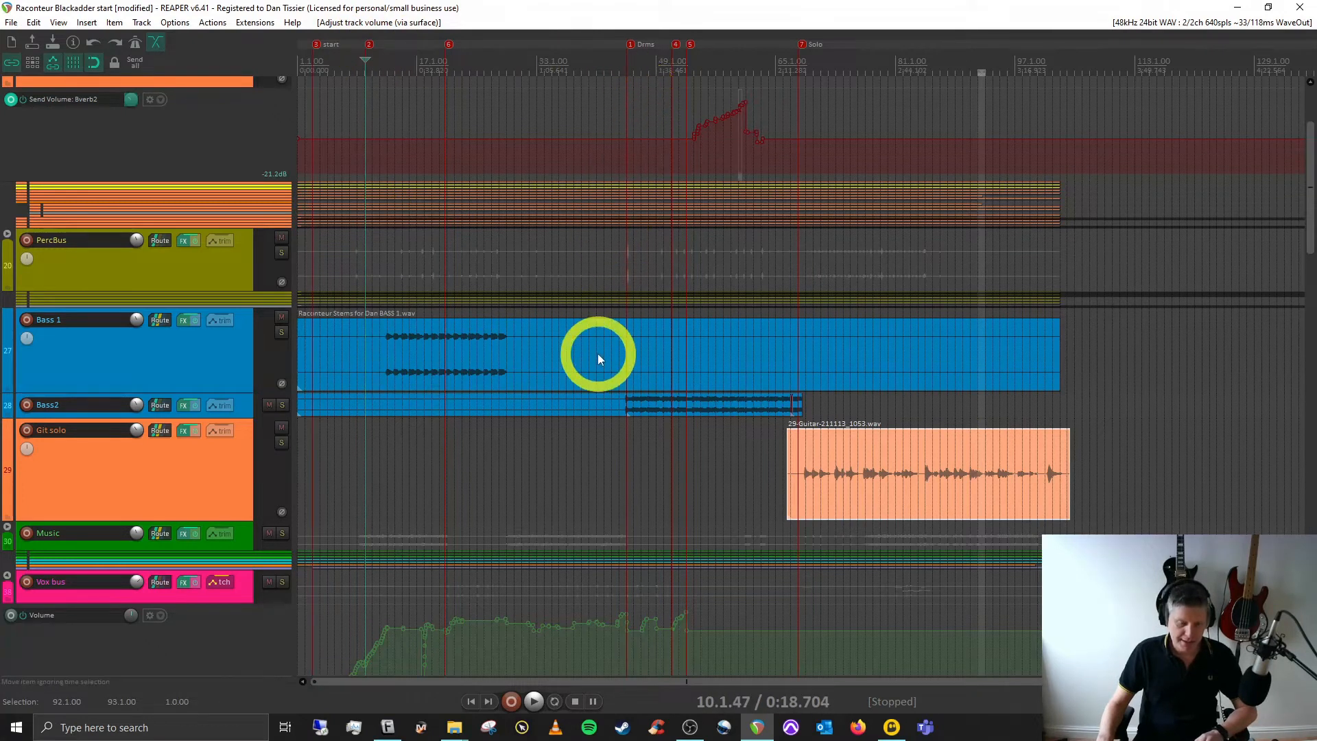
pyautogui.press('space')
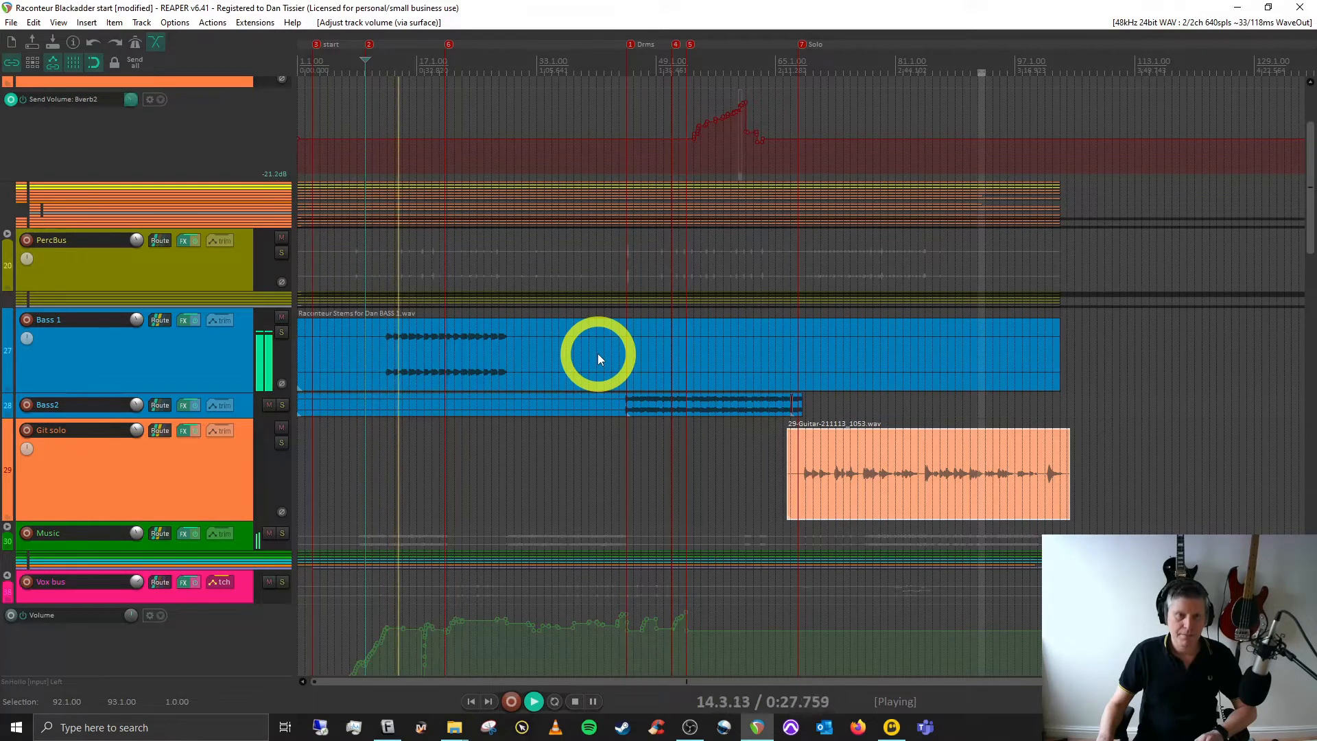
pyautogui.press('space')
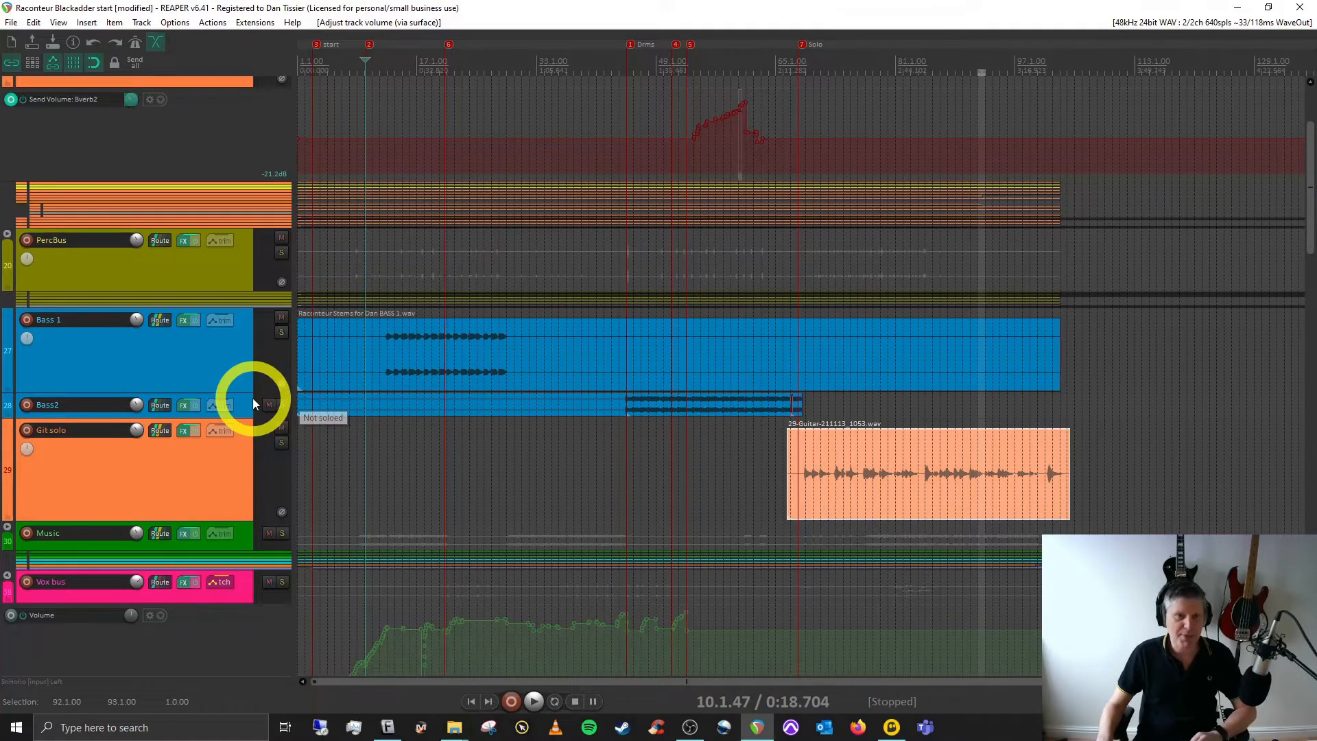
# Open the Bass 1 effects chain at the Leveling Tool and audition it from about 0:22 in the song.
pyautogui.click(183, 321)
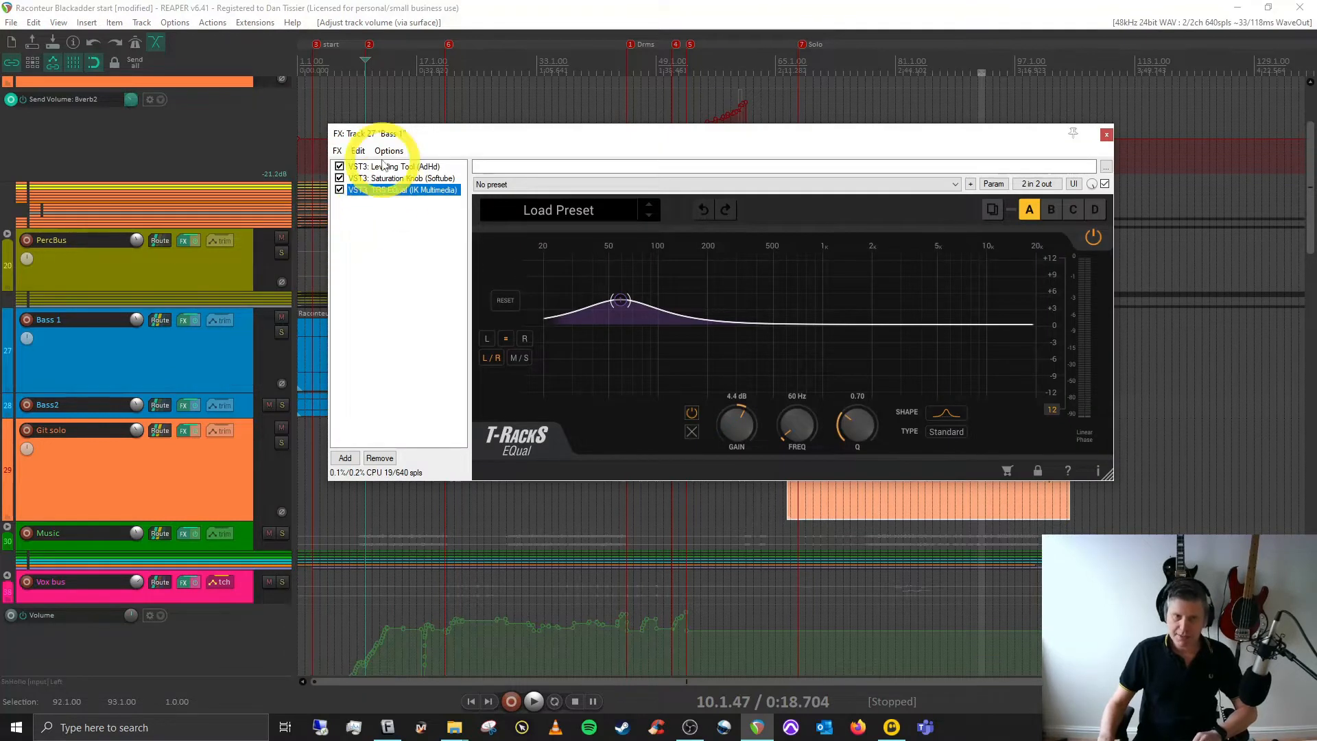
pyautogui.click(384, 167)
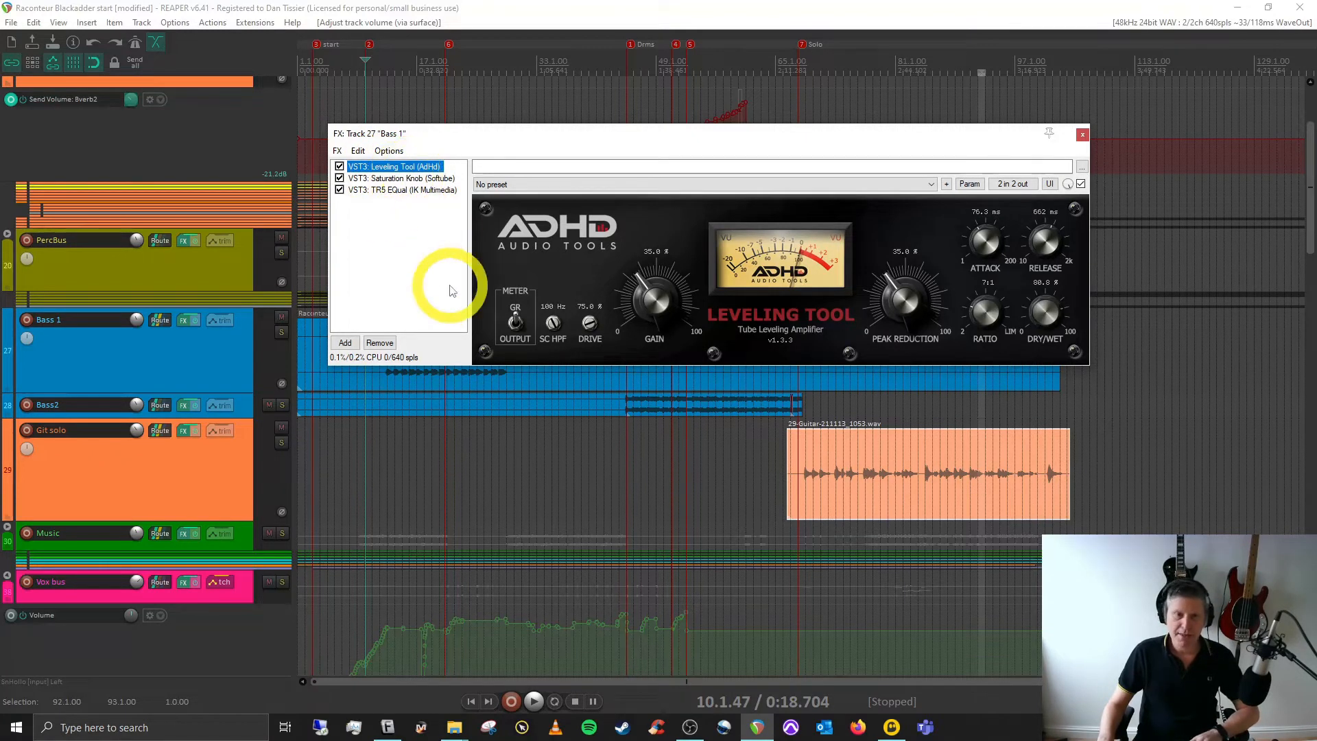
pyautogui.press('Right')
pyautogui.press('Right')
pyautogui.press('Right')
pyautogui.press('Right')
pyautogui.press('Right')
pyautogui.press('Right')
pyautogui.press('Right')
pyautogui.press('Right')
pyautogui.press('Right')
pyautogui.press('Right')
pyautogui.press('Right')
pyautogui.press('Right')
pyautogui.press('Right')
pyautogui.press('Right')
pyautogui.press('Right')
pyautogui.press('Right')
pyautogui.press('Right')
pyautogui.press('Right')
pyautogui.press('Right')
pyautogui.press('Right')
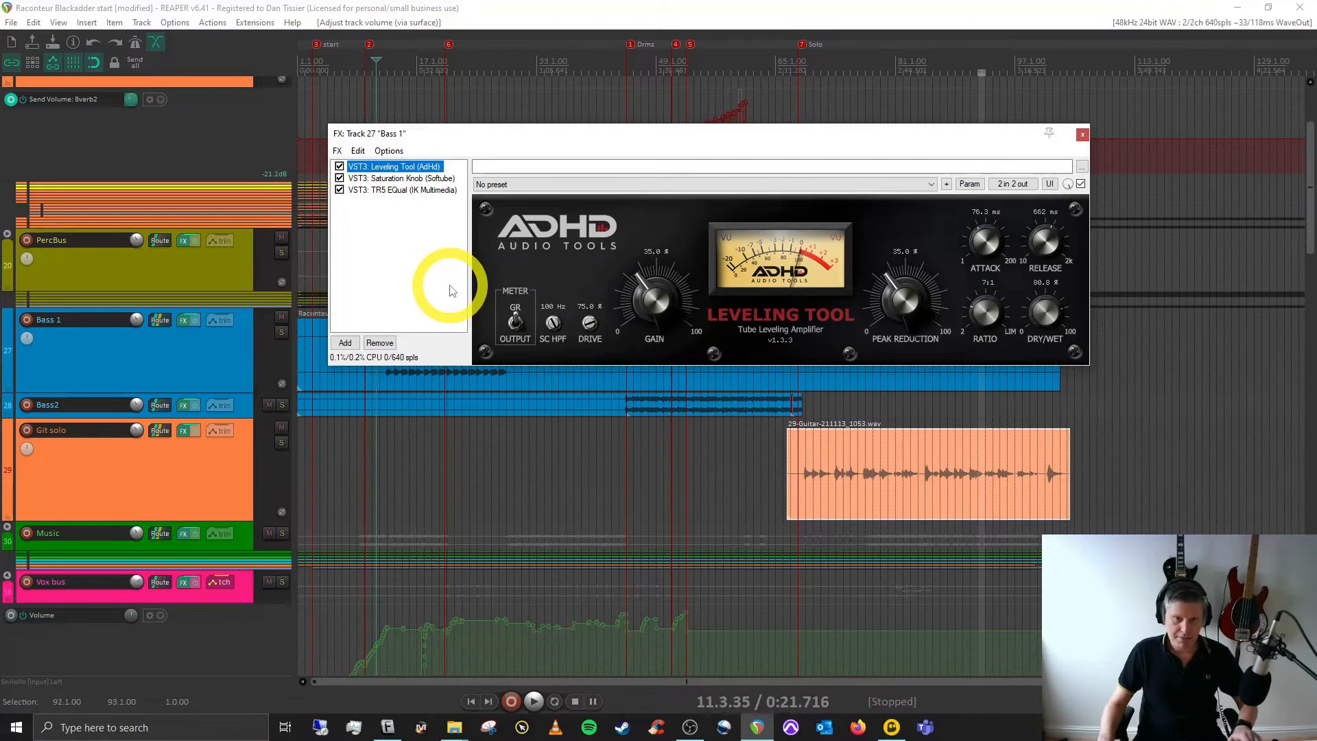
pyautogui.press('space')
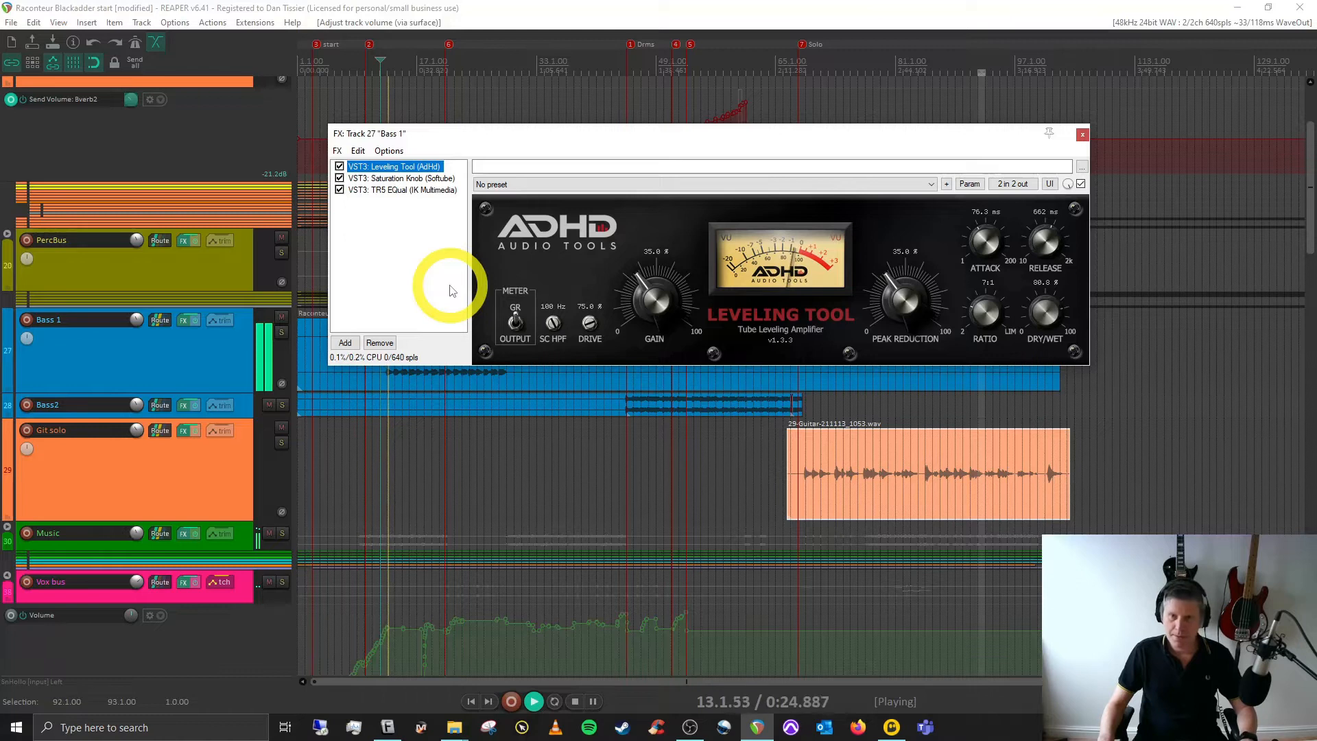
pyautogui.press('space')
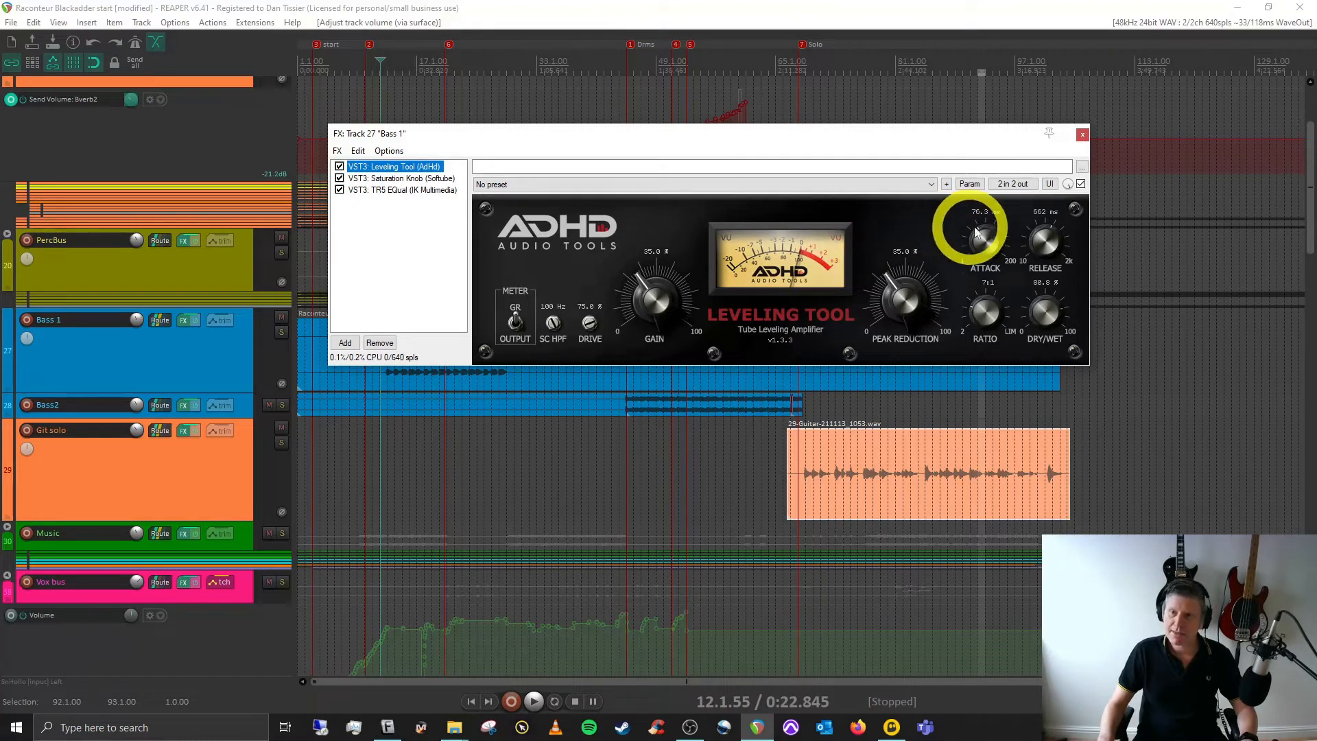
# Inspect Bass 1's Saturation Knob, play the bass through TR5 EQual to examine its low boost, and close the effects chain.
pyautogui.click(396, 180)
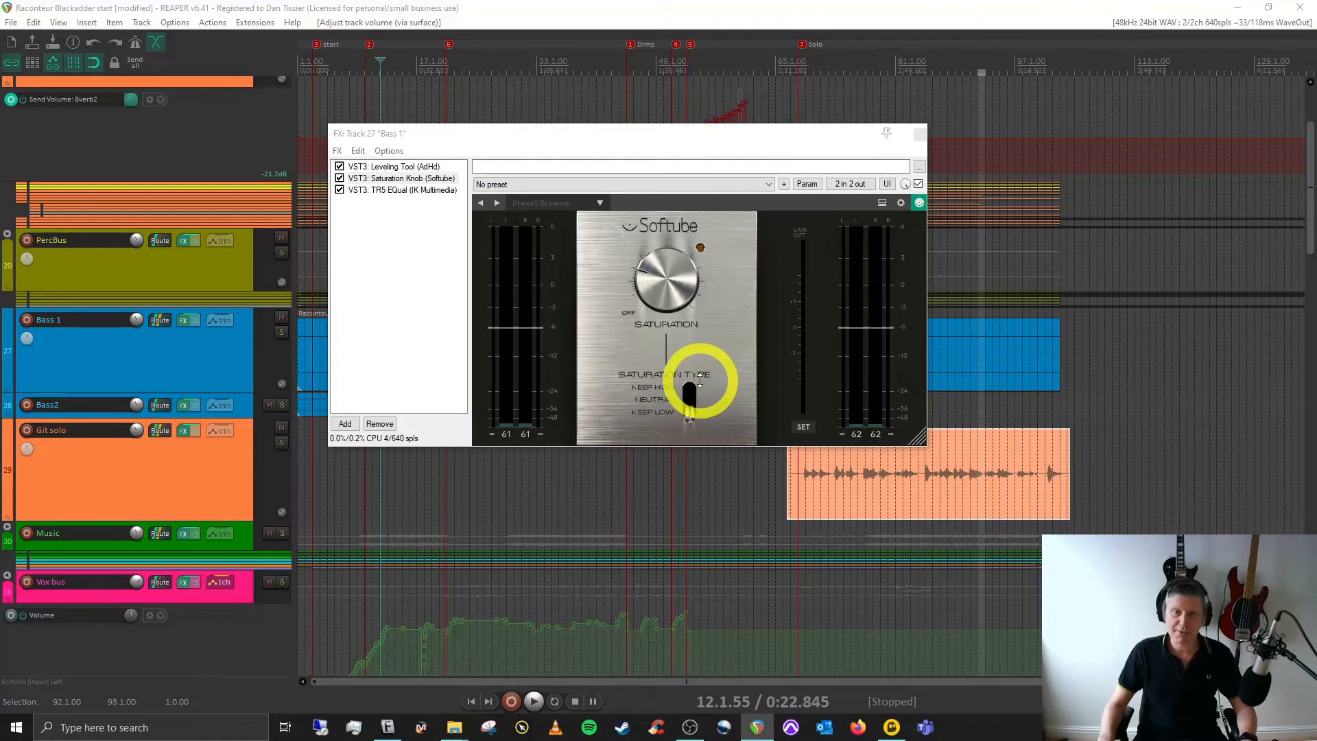
pyautogui.moveTo(516, 395)
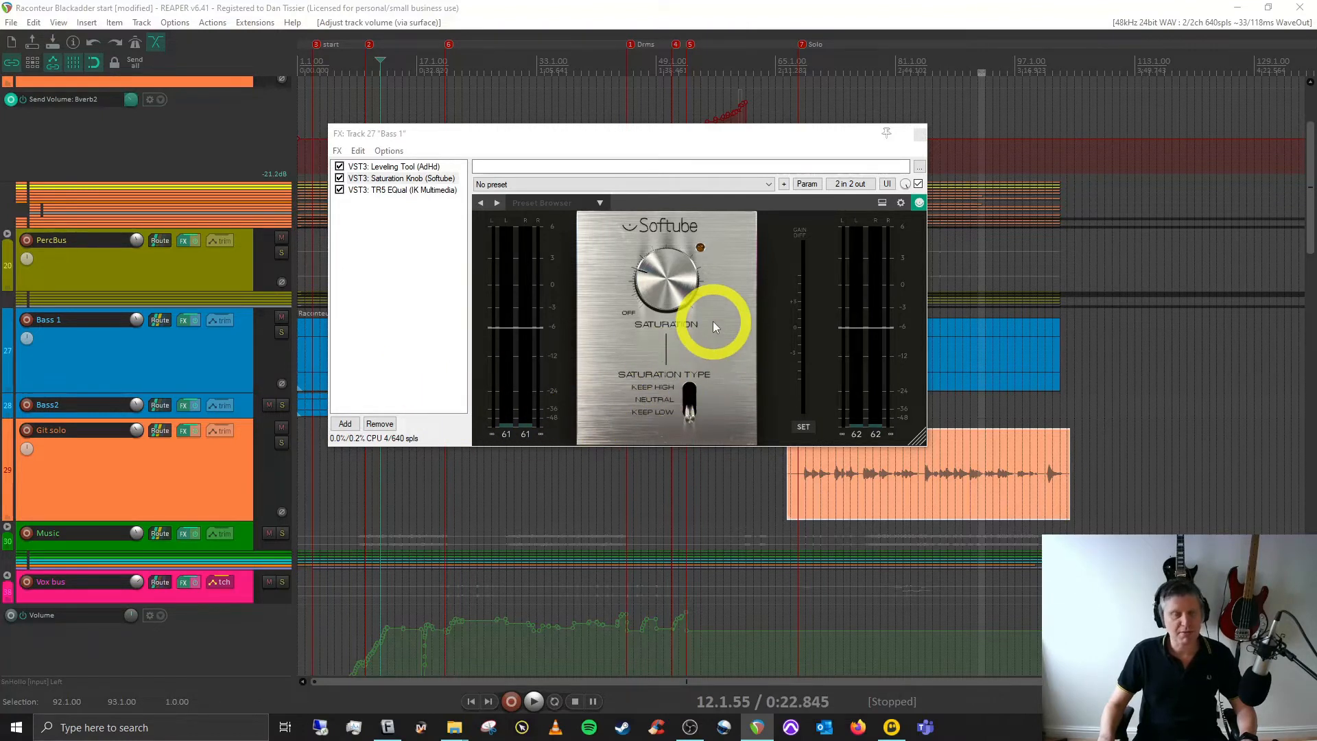
pyautogui.click(394, 190)
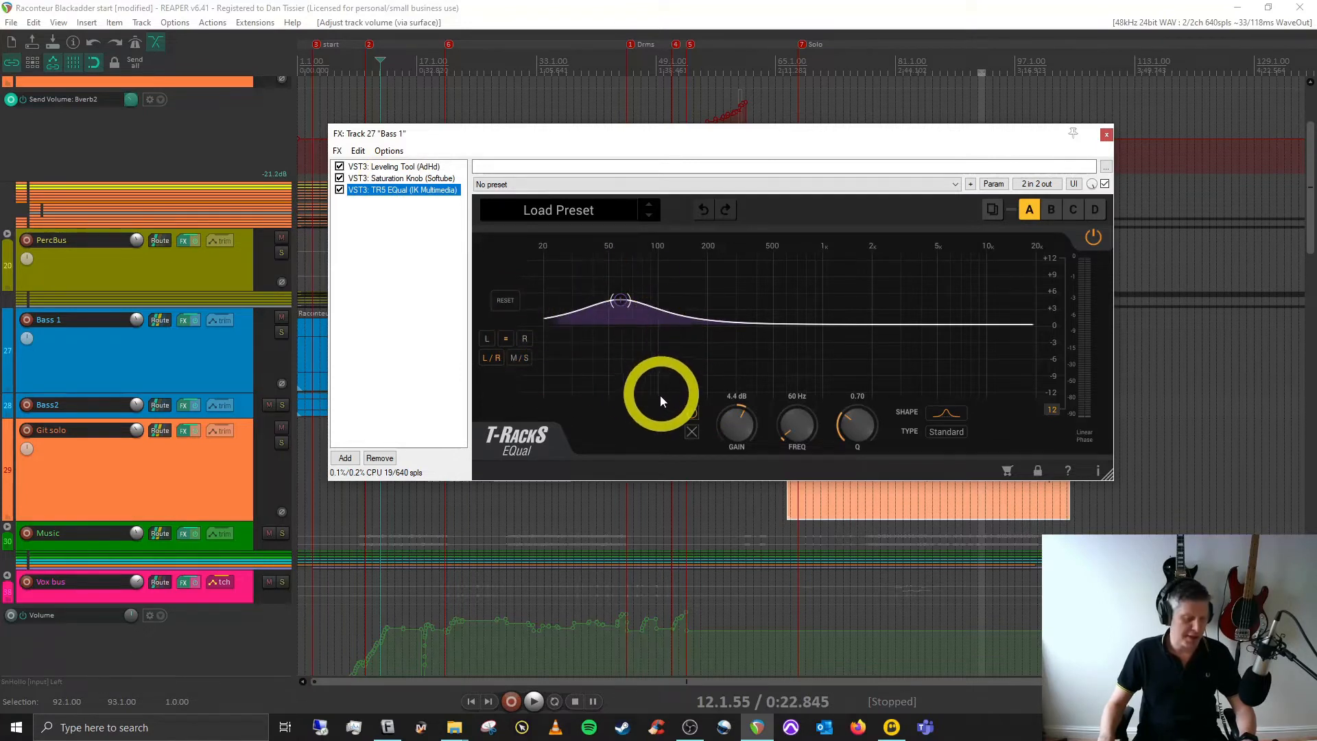
pyautogui.press('space')
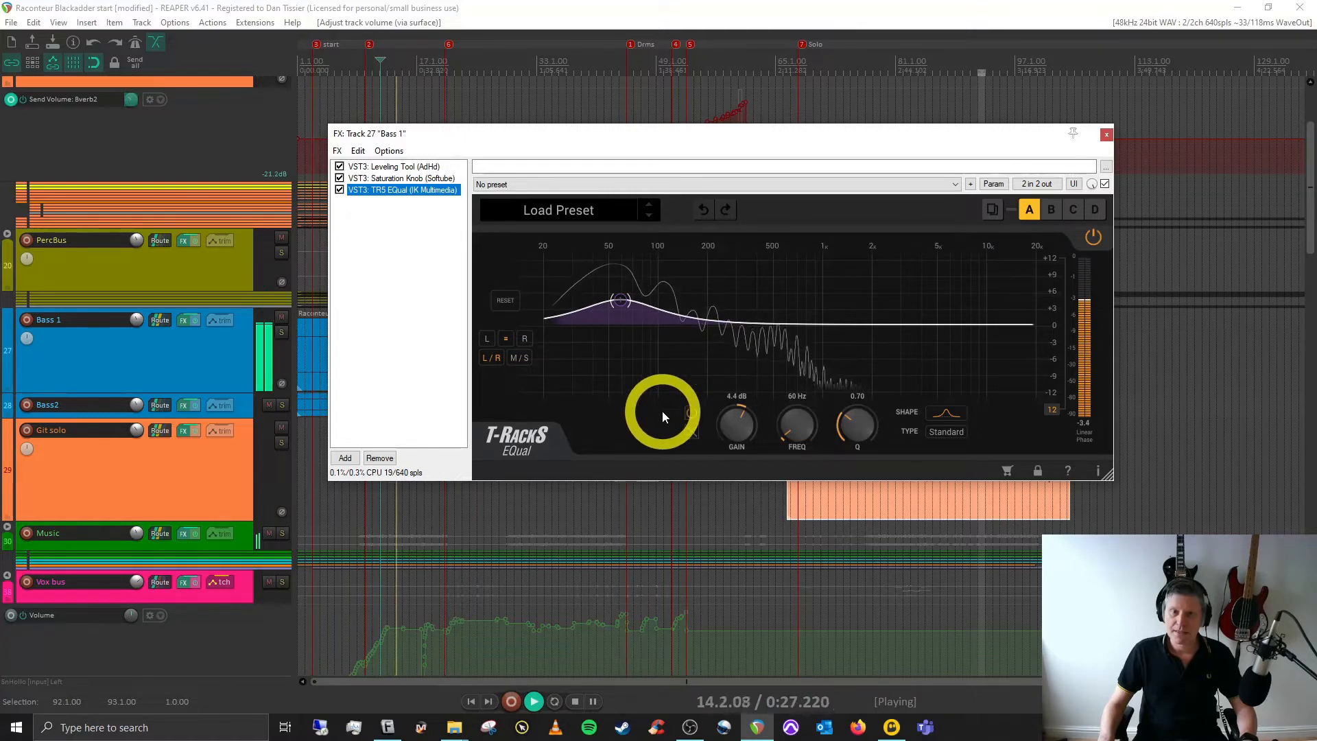
pyautogui.moveTo(621, 302)
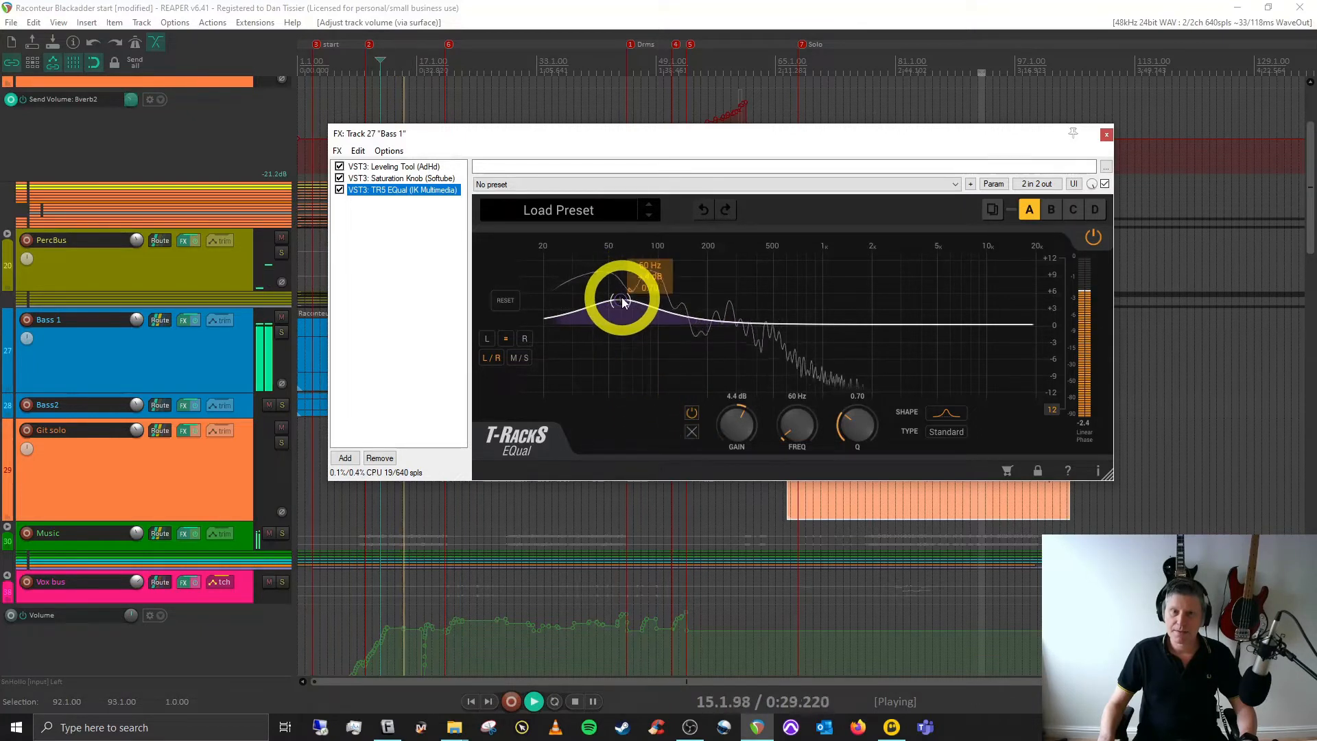
pyautogui.press('space')
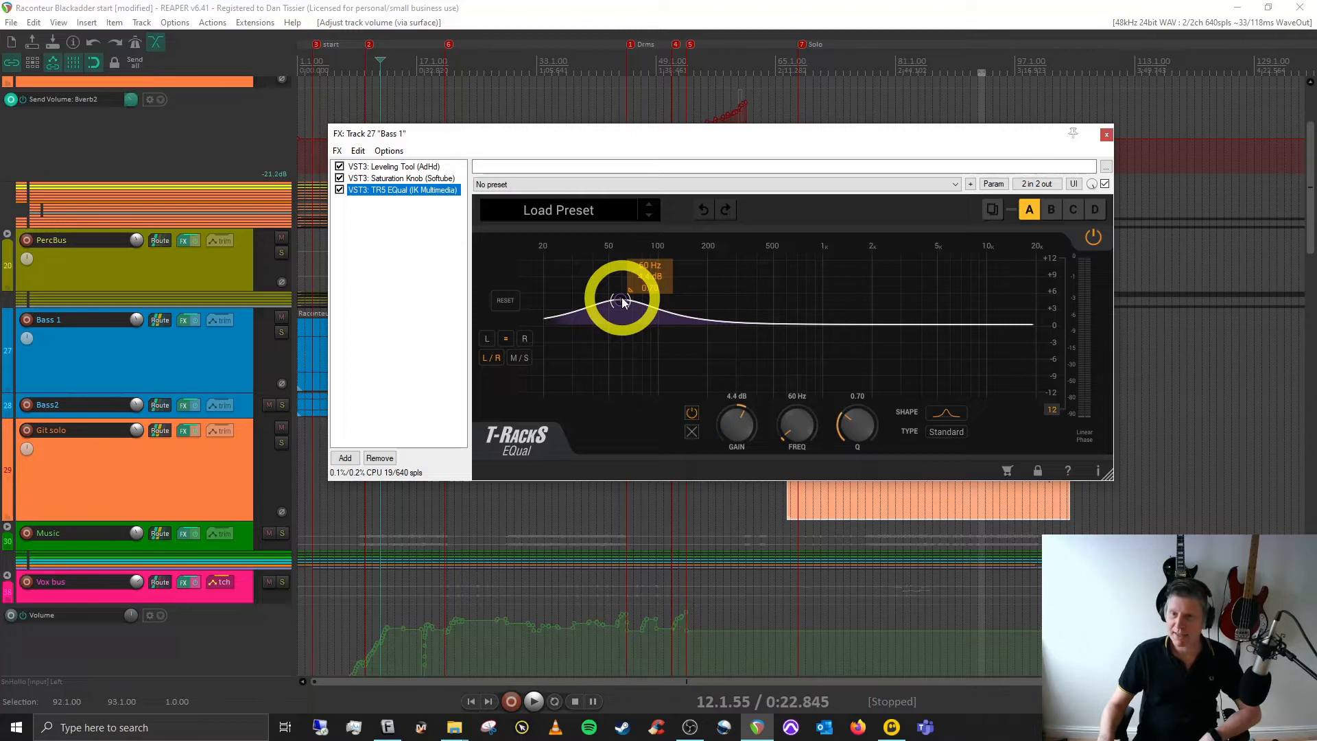
pyautogui.click(1105, 136)
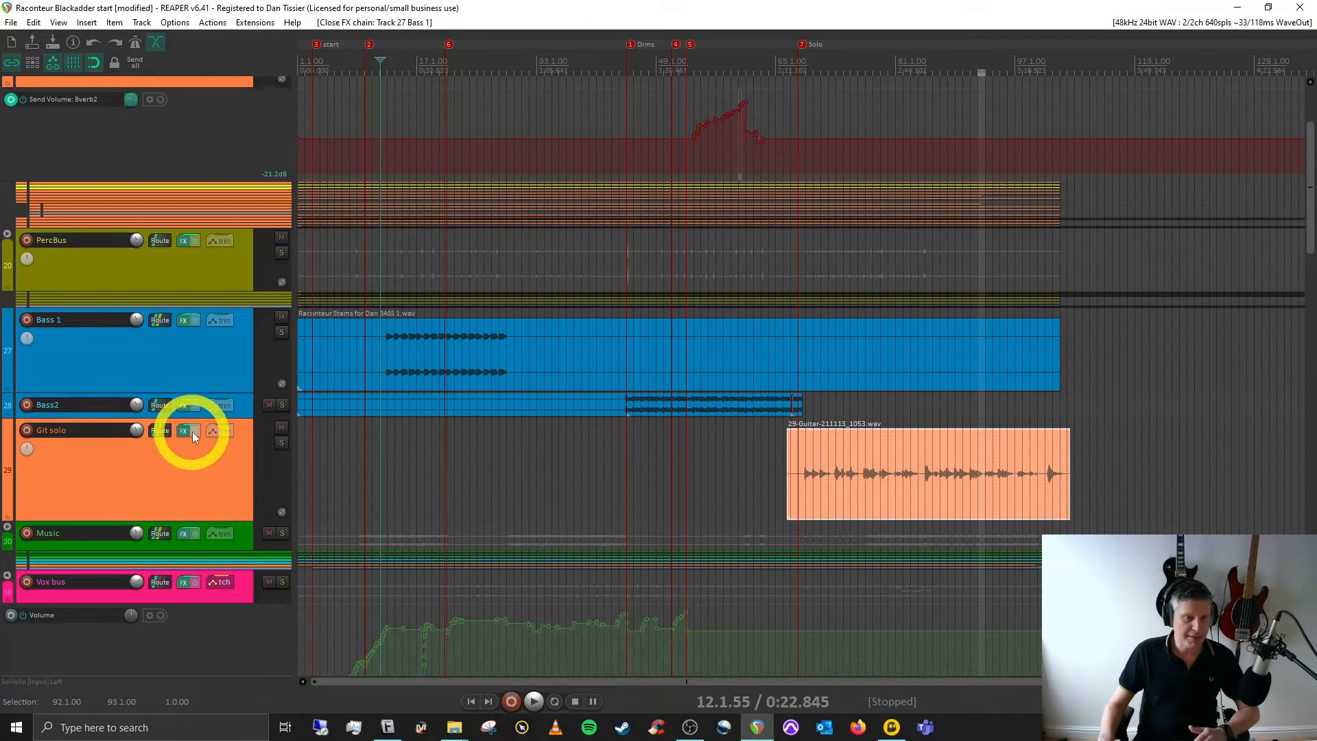
# Make the Bass2 track taller and review the TR5 EQual, Saturation Knob and Leveling Tool settings in its effects chain.
pyautogui.moveTo(205, 416); pyautogui.dragTo(204, 451)
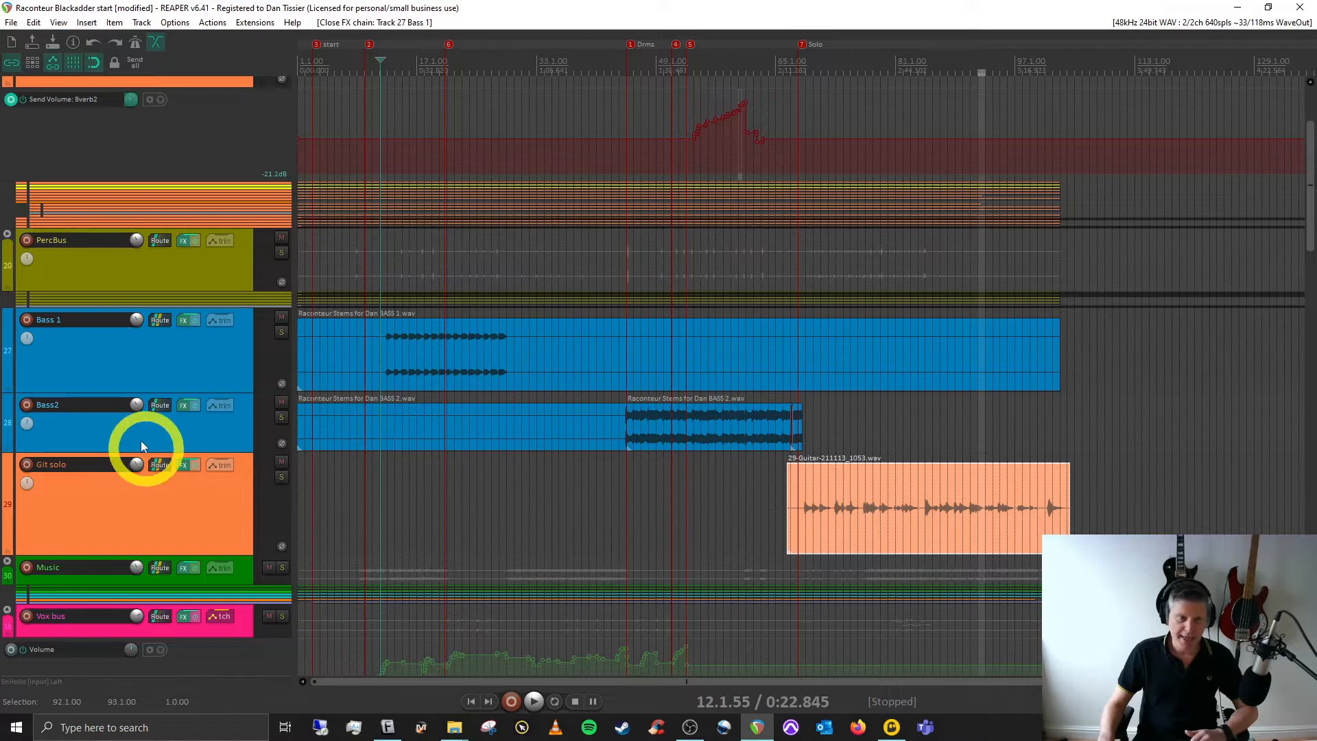
pyautogui.click(184, 405)
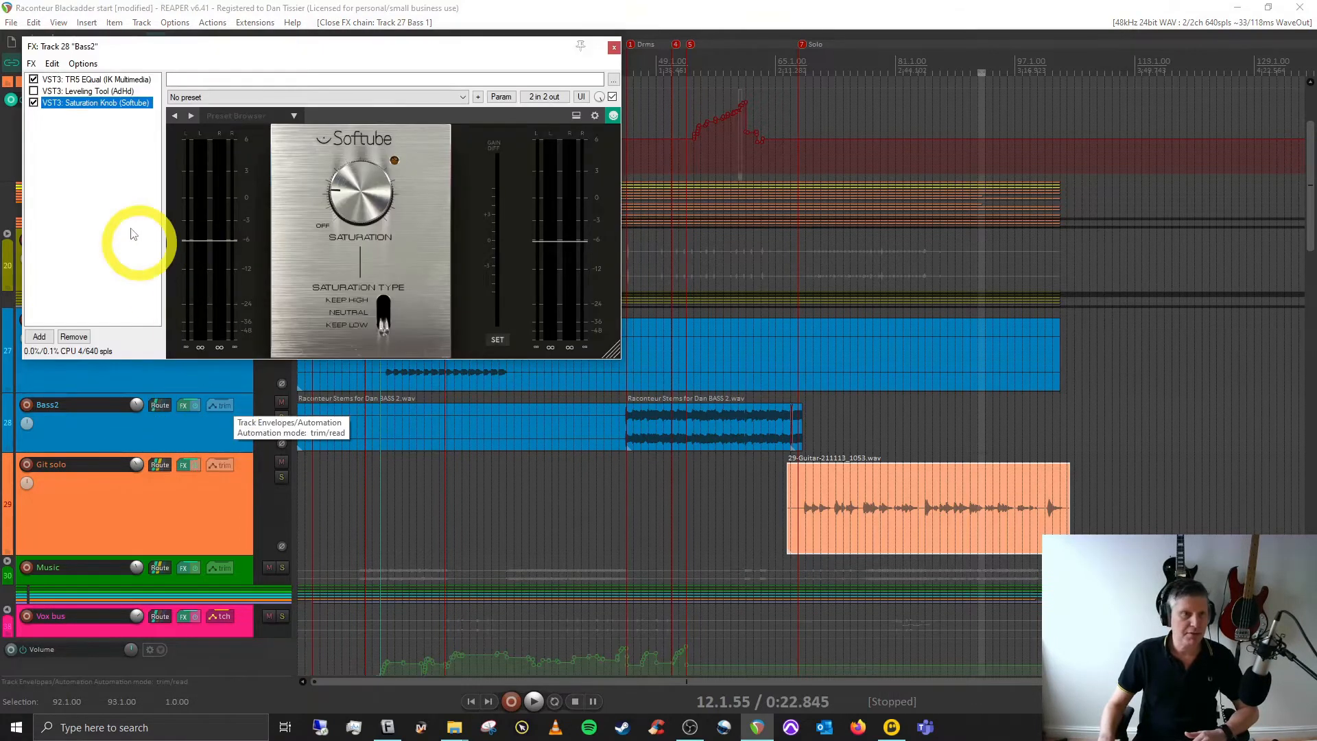
pyautogui.click(80, 79)
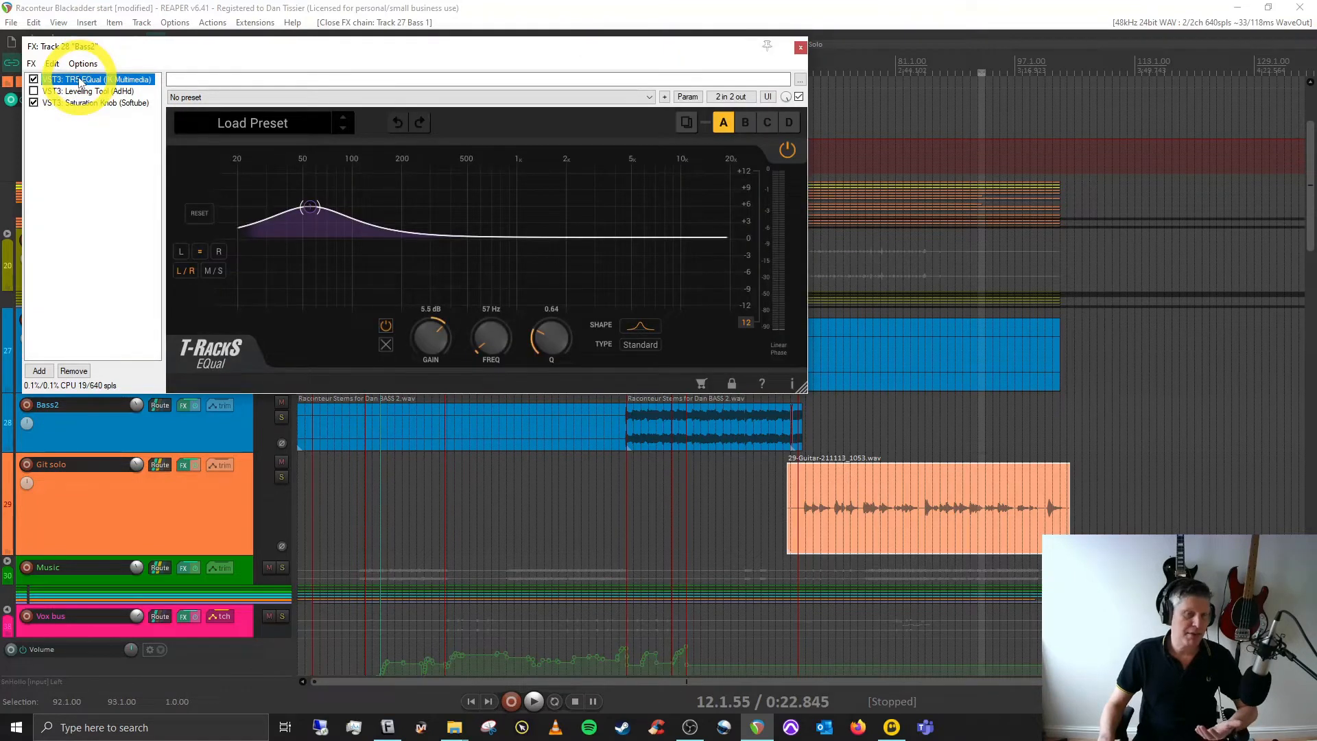
pyautogui.click(76, 102)
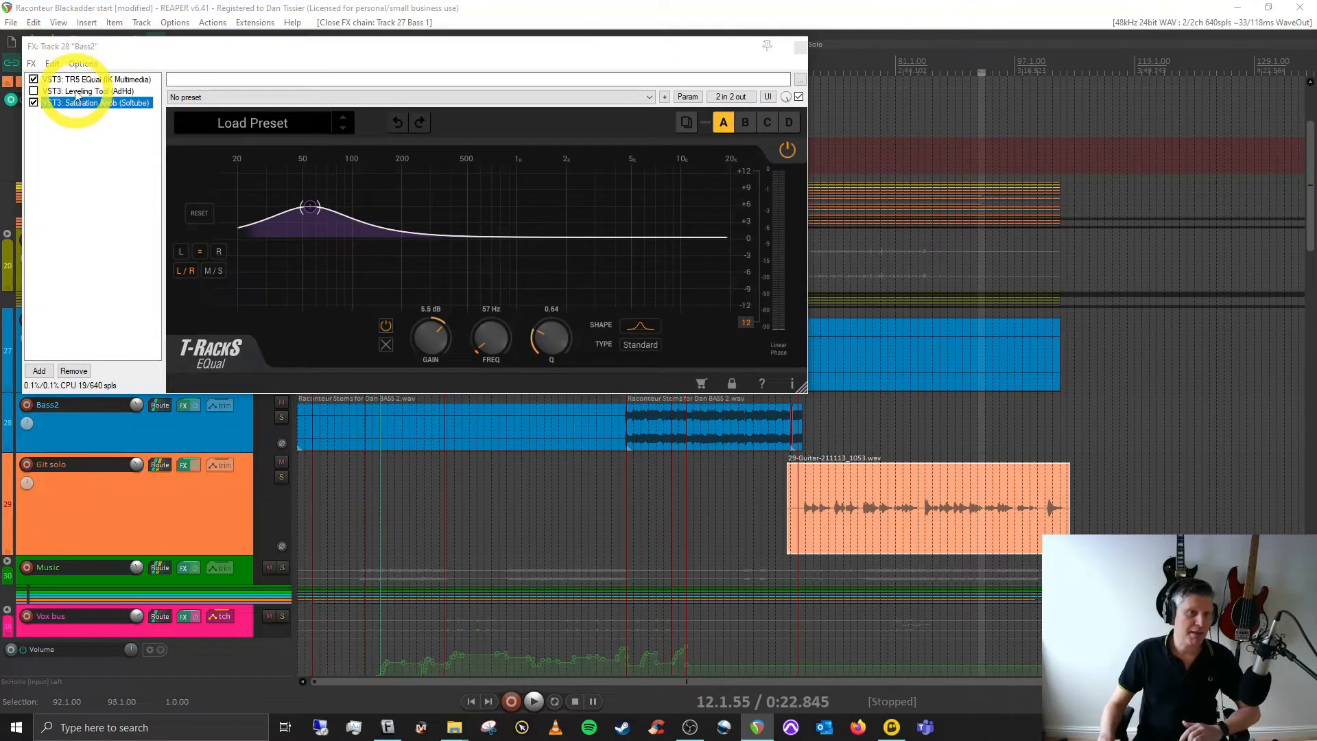
pyautogui.click(77, 91)
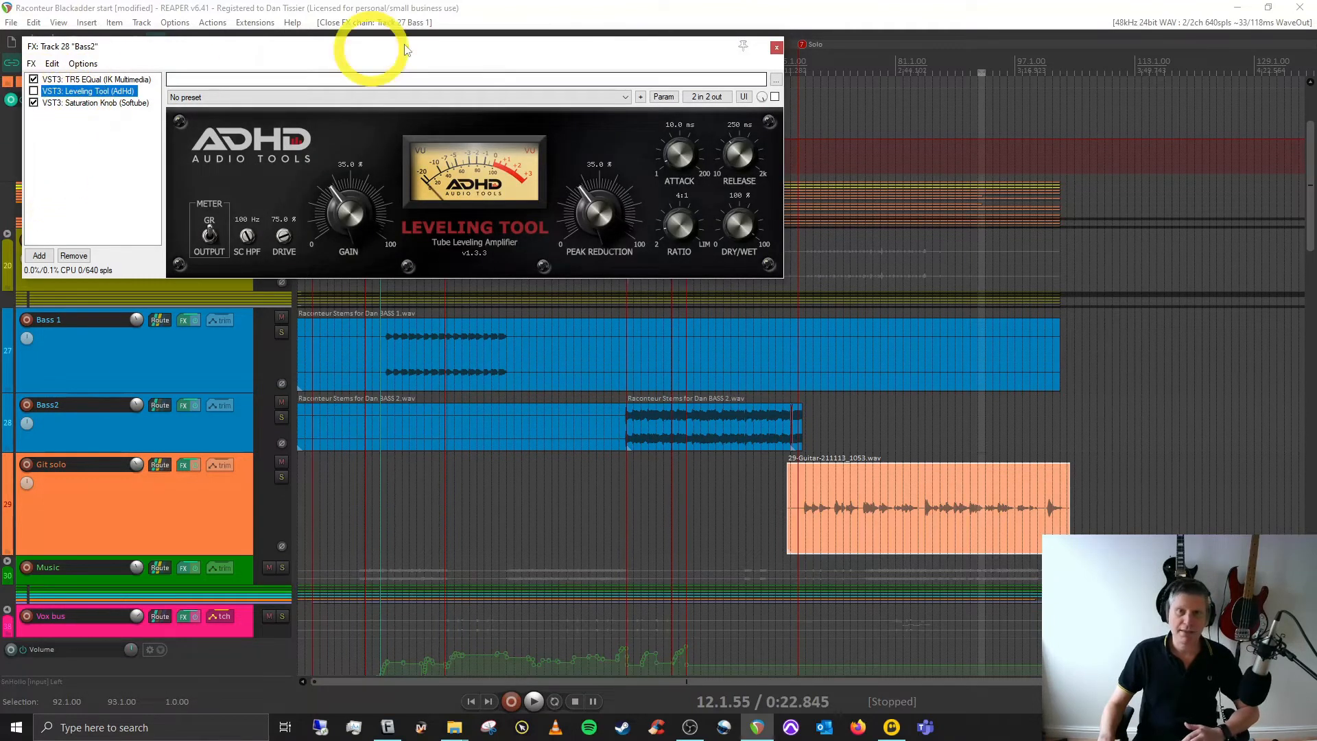
pyautogui.click(776, 46)
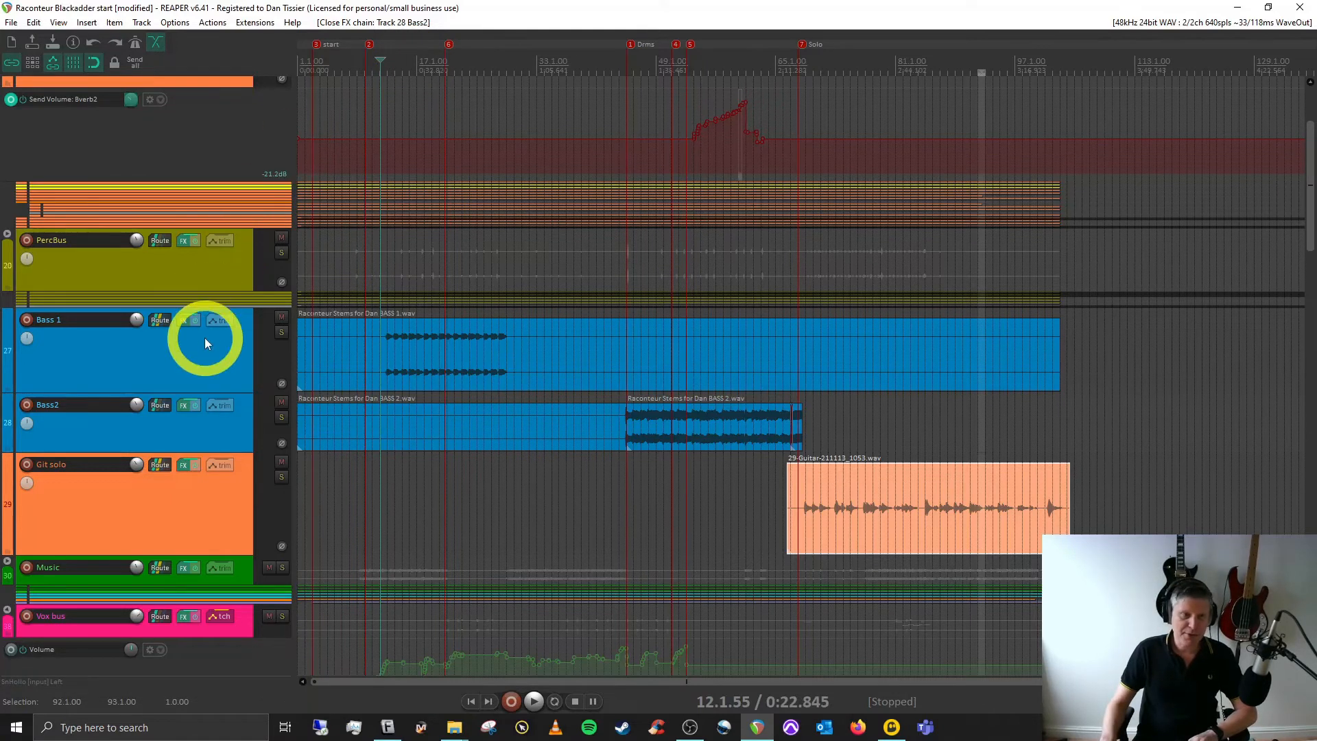
# Examine the Vox bus volume and pan automation and the vocal tracks beneath it.
pyautogui.scroll(-3, 202, 475)
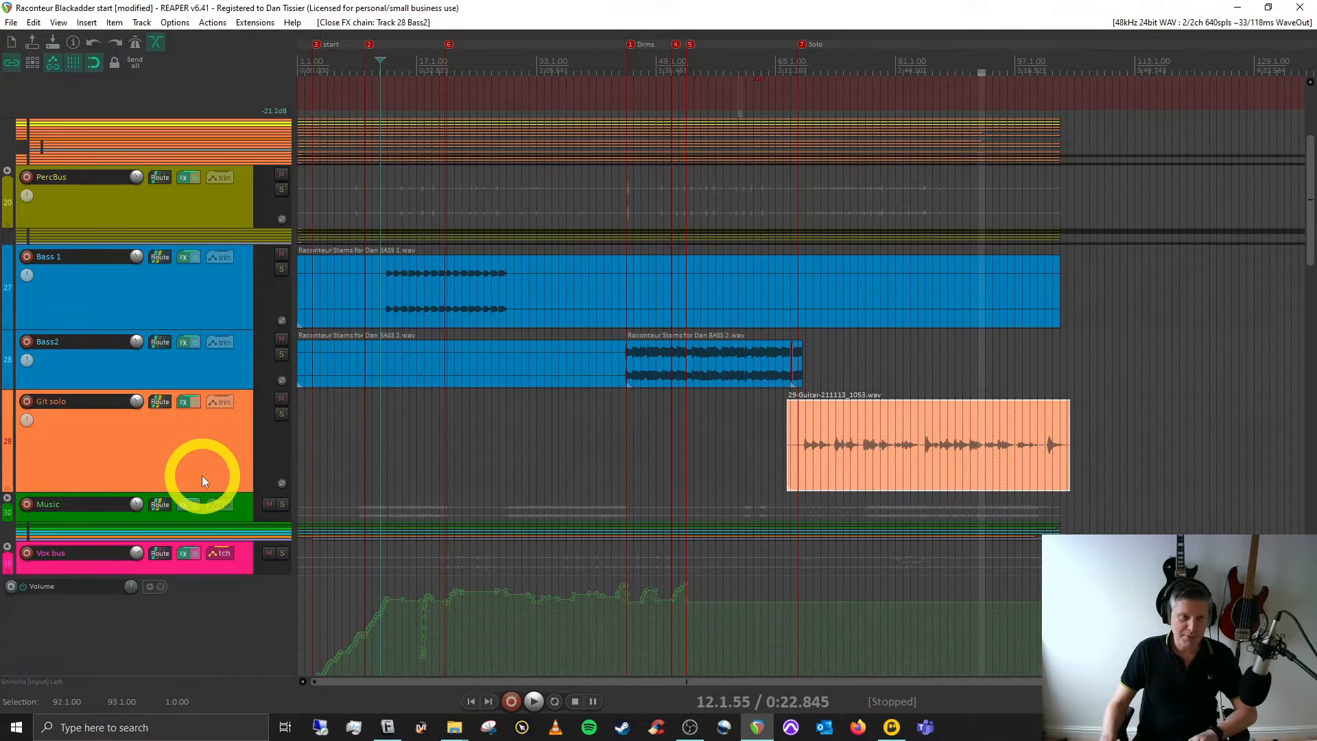
pyautogui.scroll(-1, 202, 475)
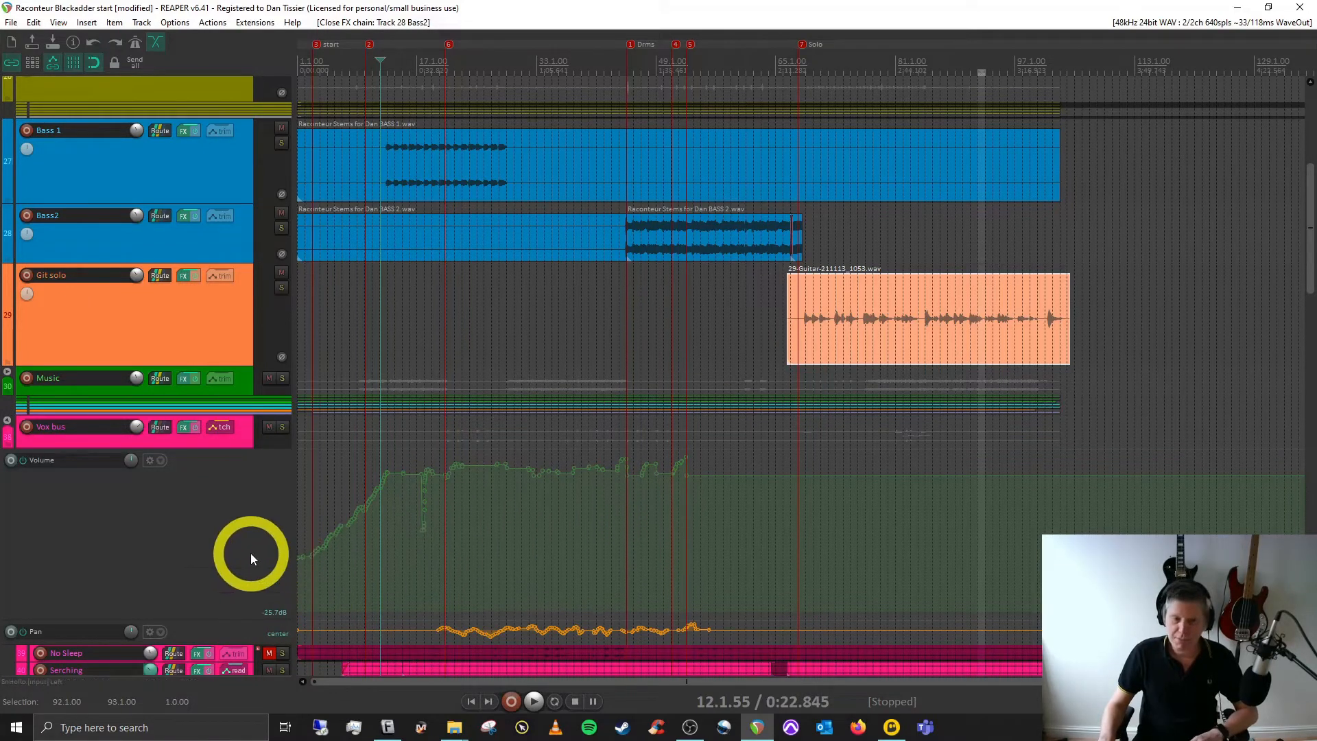
pyautogui.scroll(-2, 241, 574)
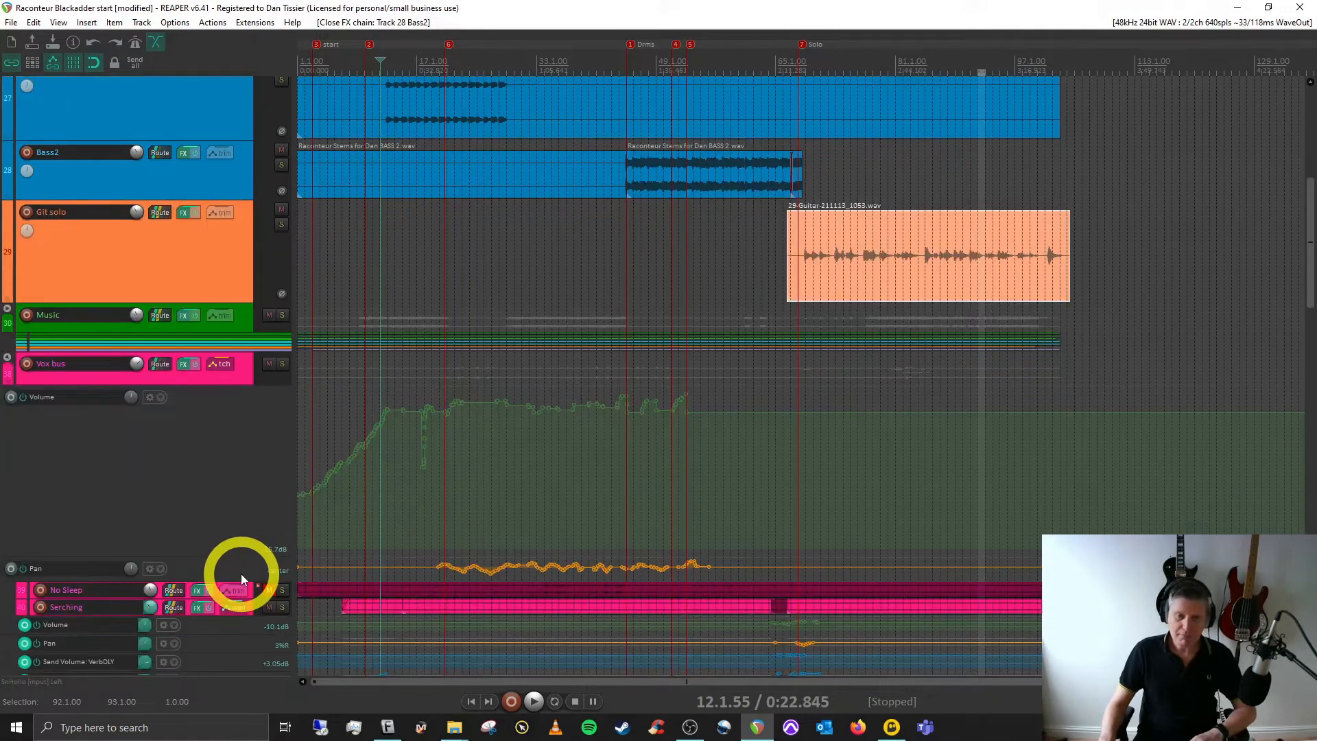
pyautogui.scroll(-2, 241, 573)
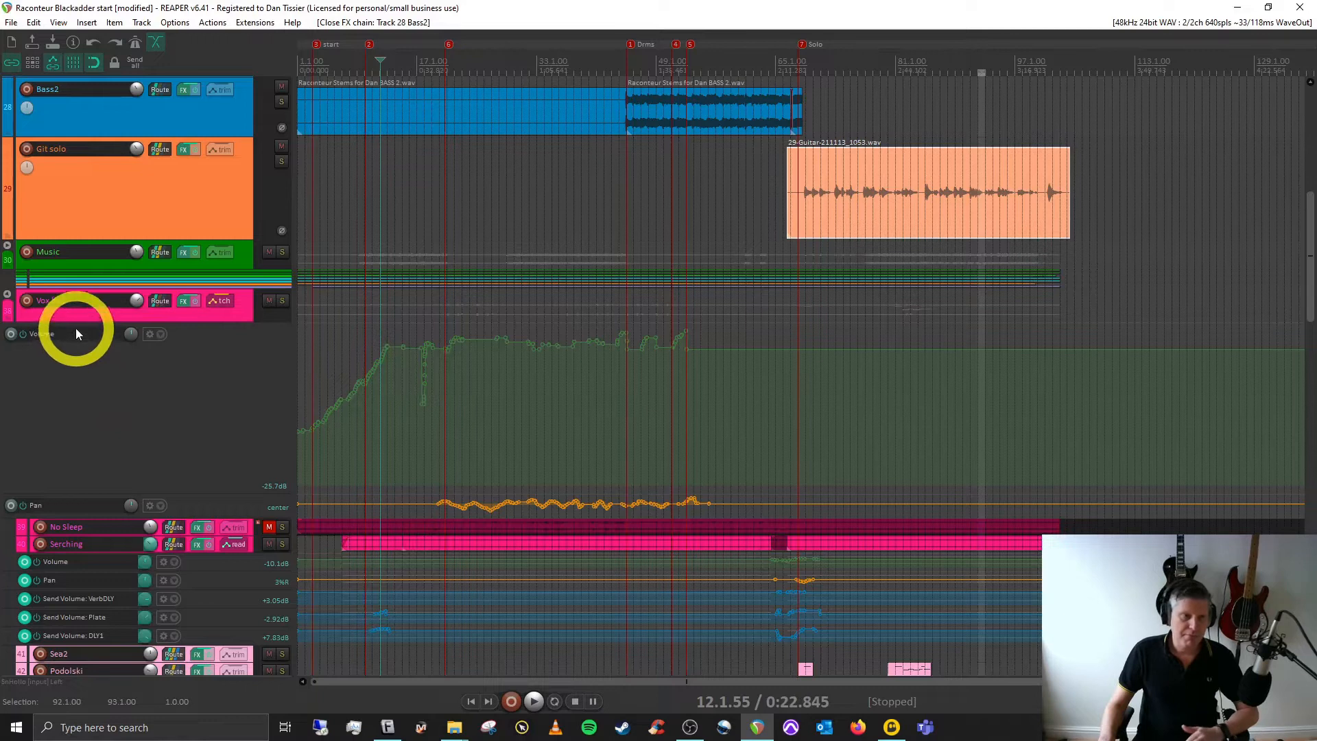
pyautogui.scroll(-2, 228, 422)
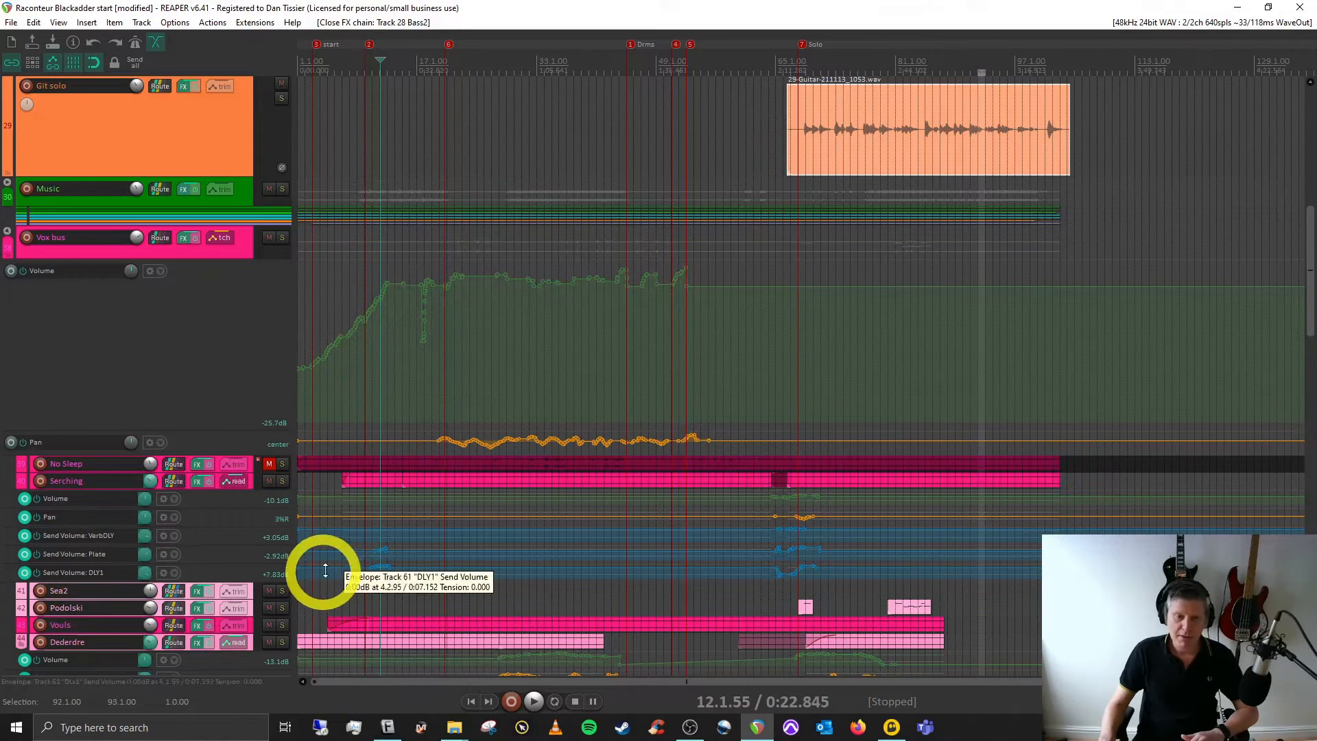
# Play the vocals from about 0:22 and look through the Transition, SFX and FXRTN tracks further down the project.
pyautogui.press('space')
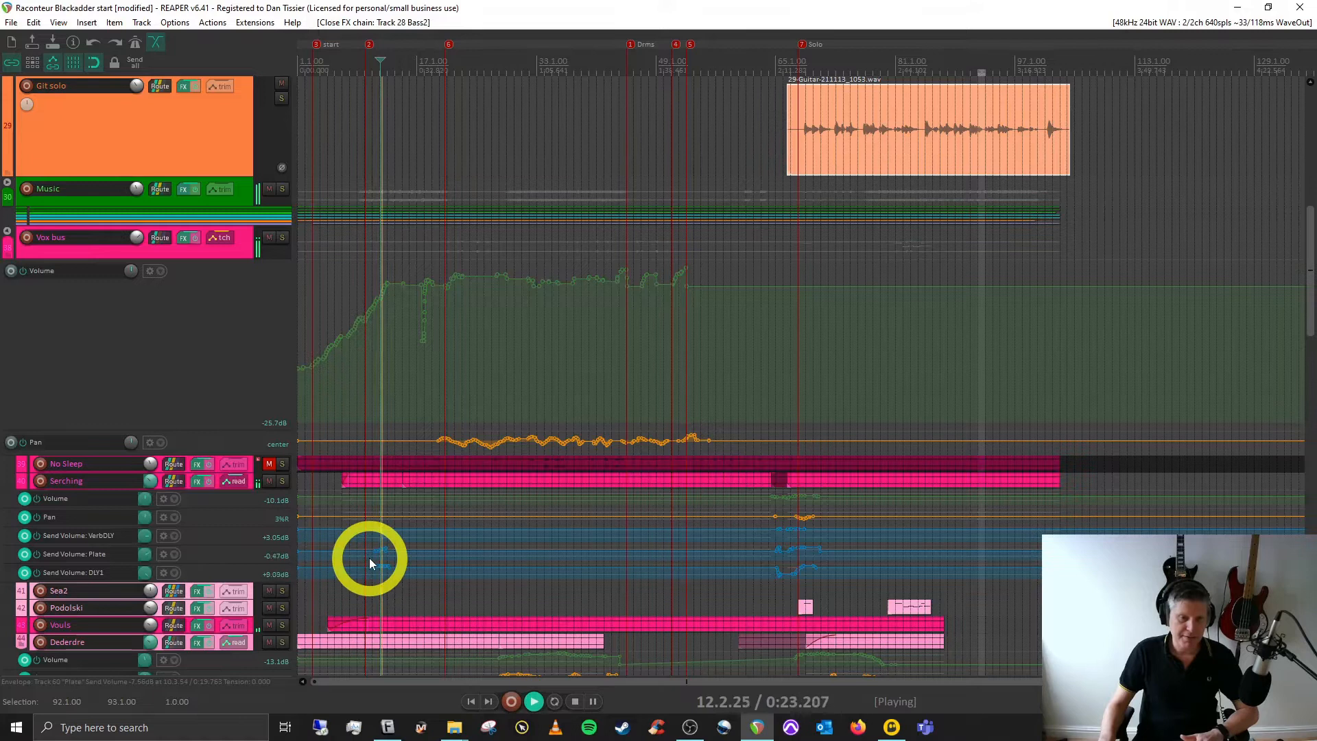
pyautogui.press('space')
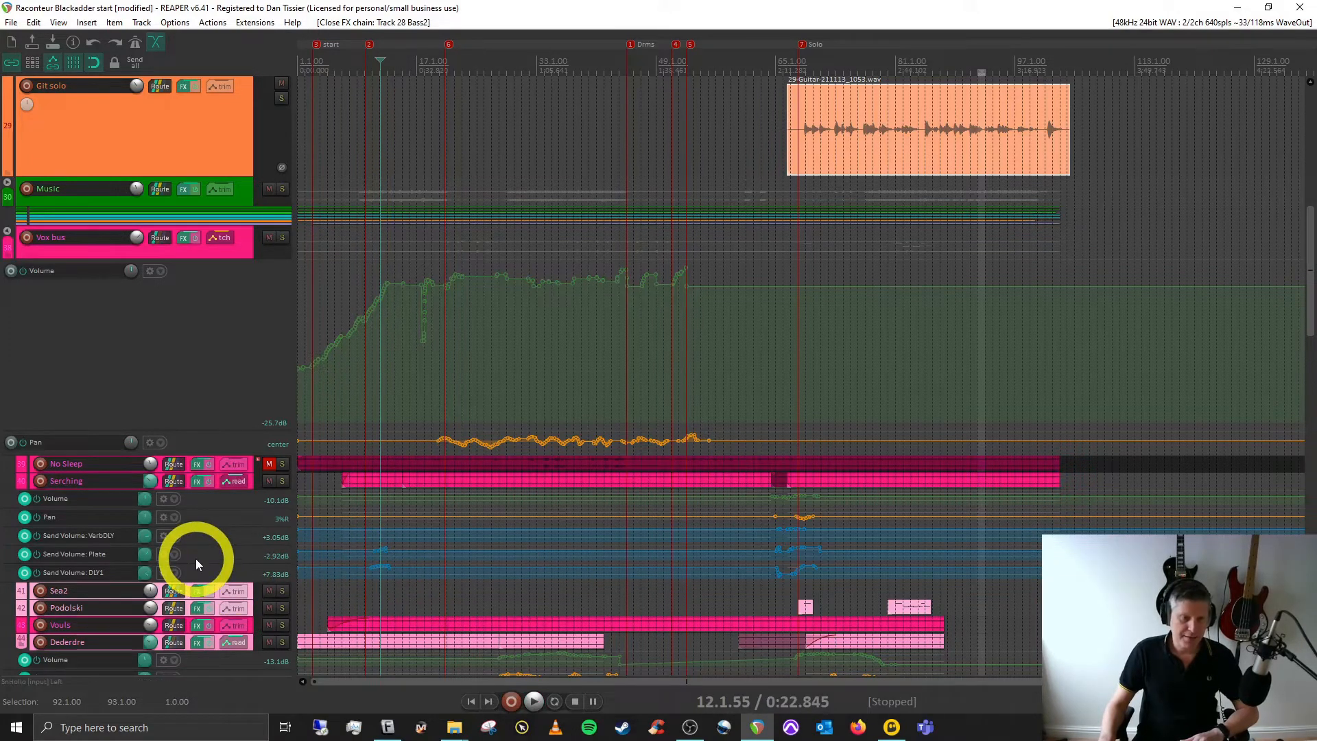
pyautogui.scroll(-10, 195, 558)
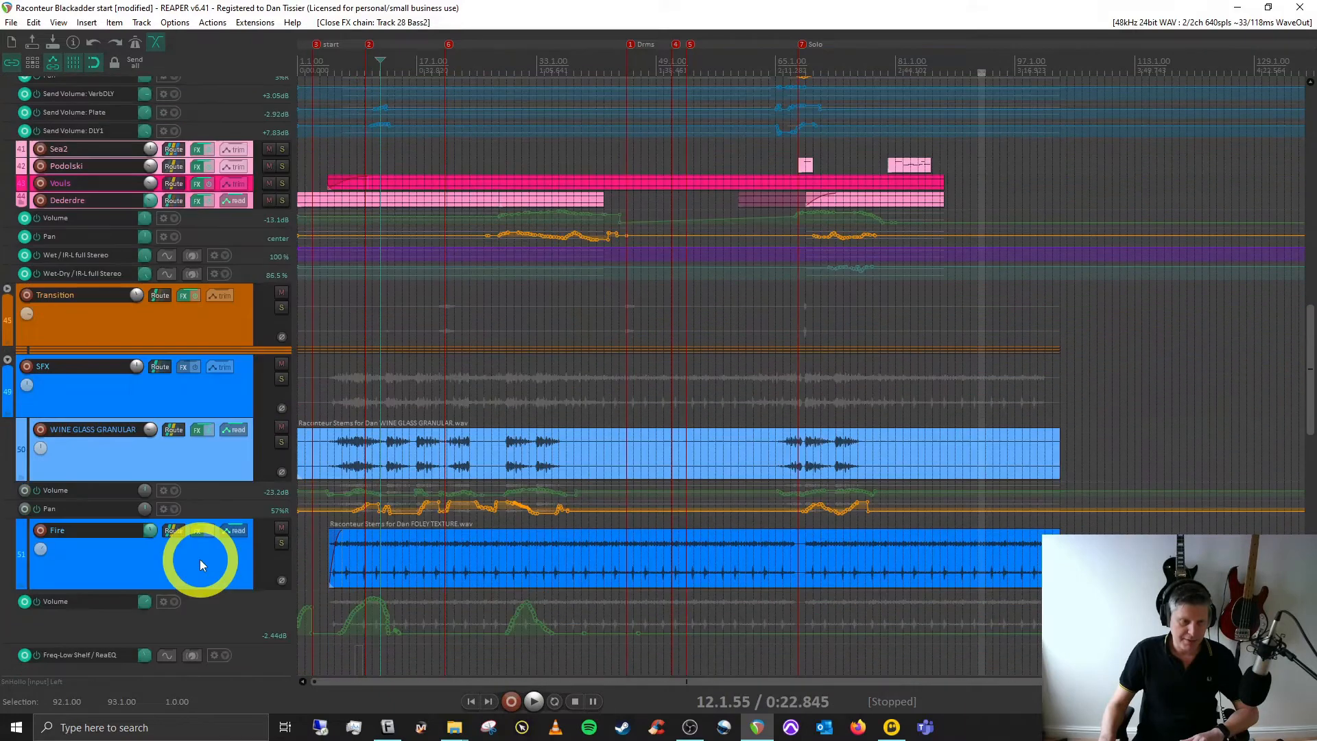
pyautogui.scroll(-3, 200, 558)
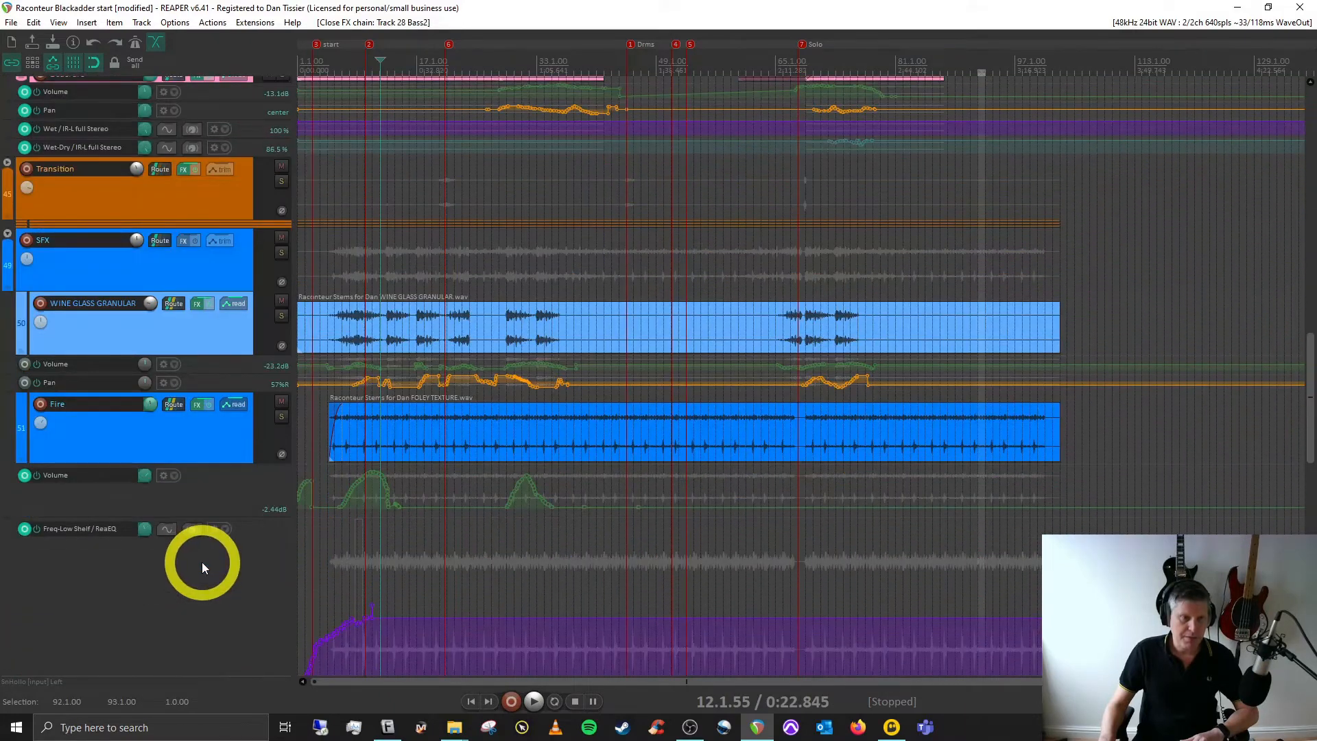
pyautogui.scroll(-12, 202, 562)
pyautogui.scroll(-6, 203, 570)
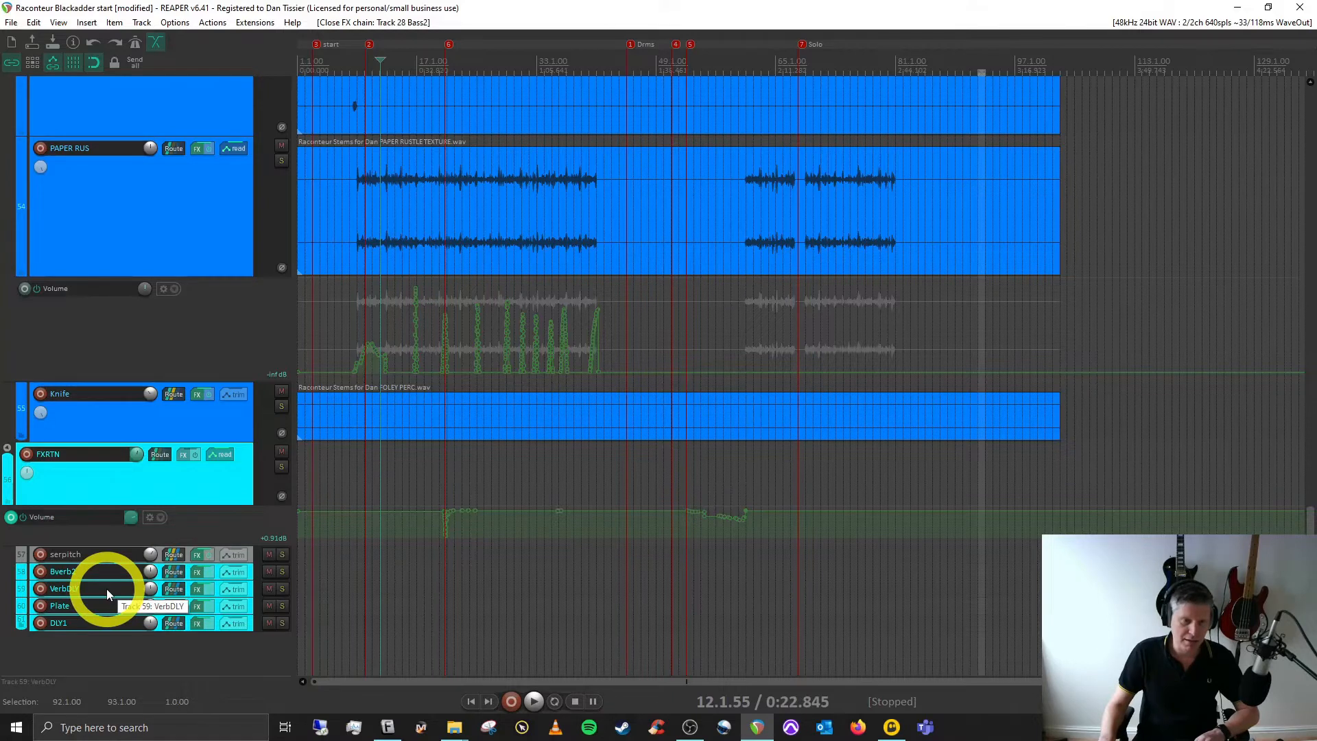
# Examine the SFX tracks from WINE GLASS GRANULAR and Fire down to PAPER RUS, including their volume, pan and low-shelf frequency automation.
pyautogui.scroll(3, 106, 591)
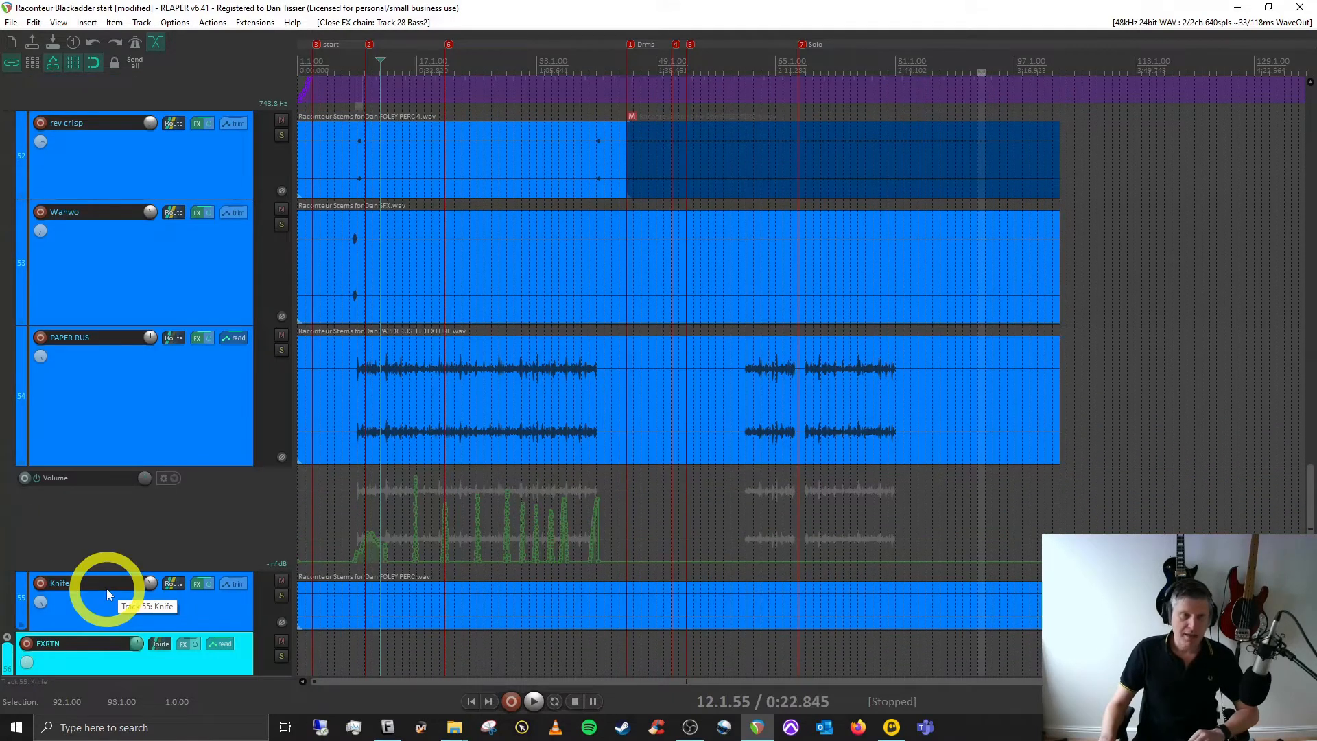
pyautogui.scroll(4, 107, 591)
pyautogui.scroll(2, 105, 589)
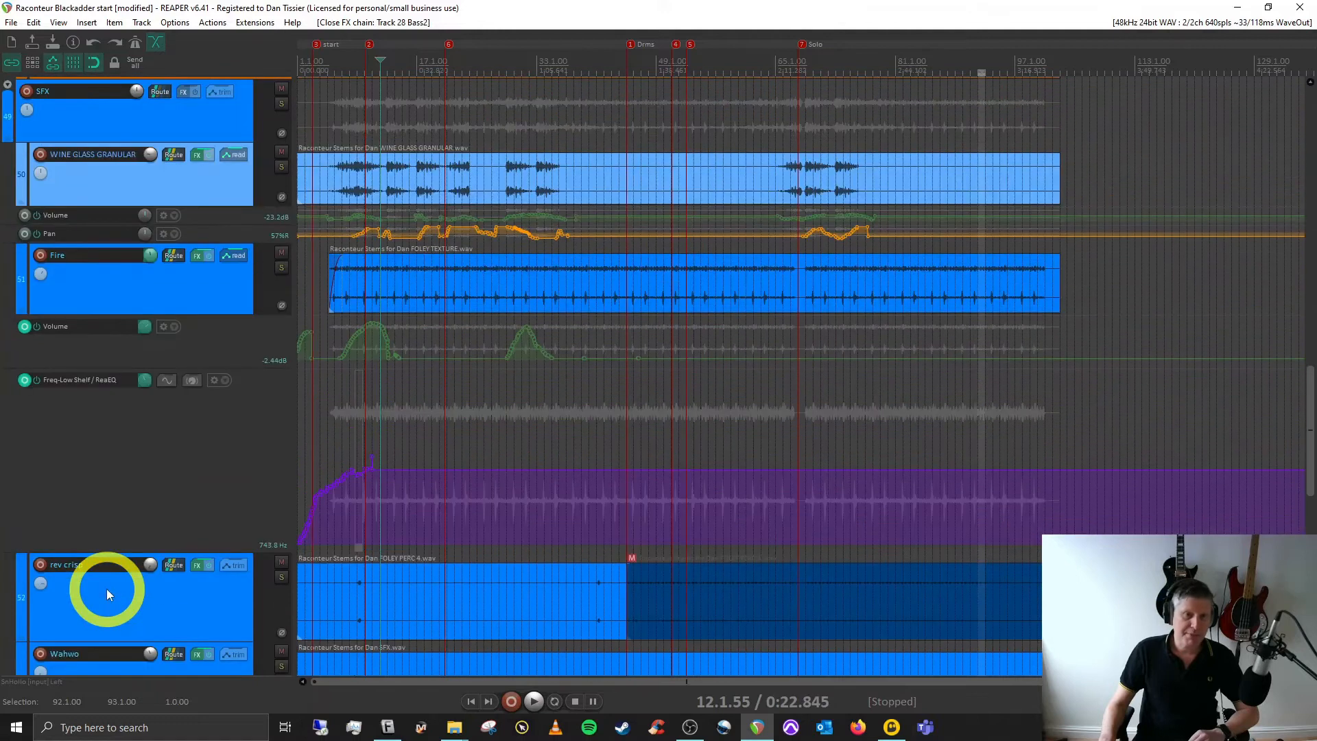
pyautogui.scroll(-3, 106, 589)
pyautogui.scroll(4, 107, 588)
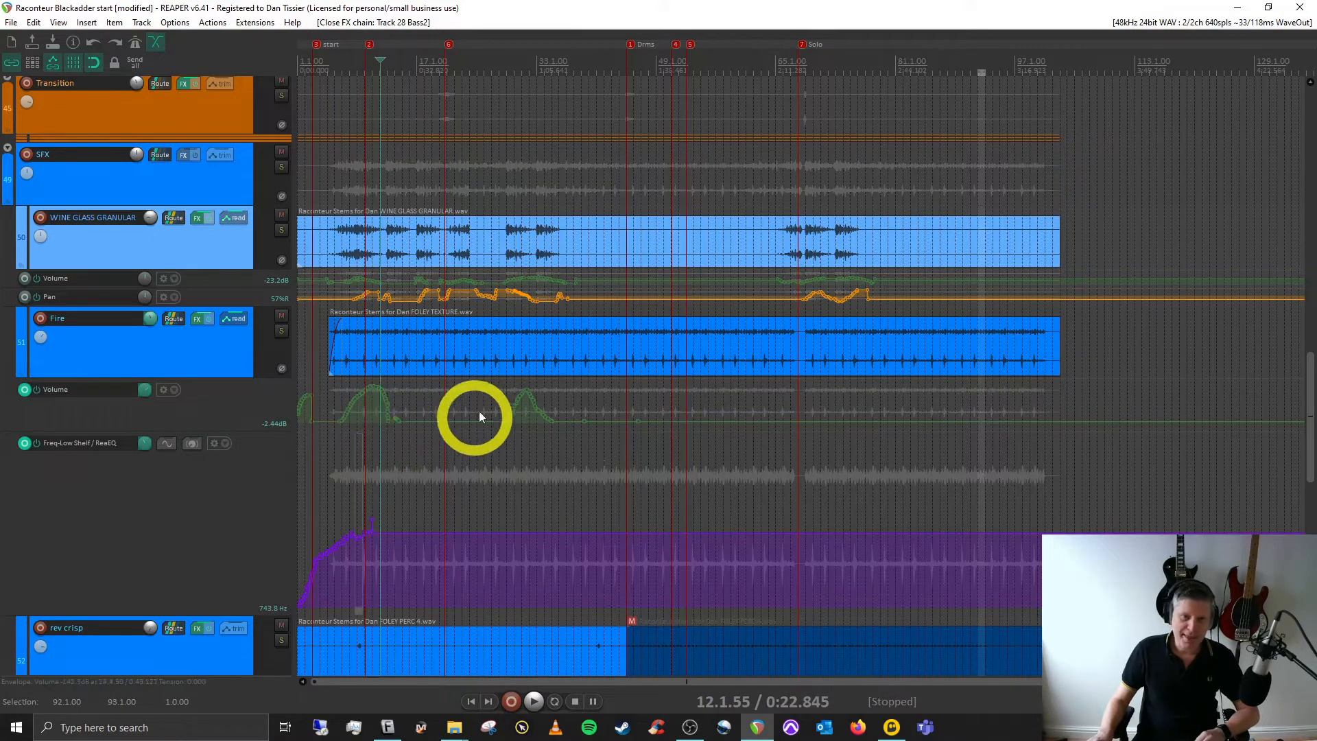
pyautogui.scroll(-2, 796, 436)
pyautogui.scroll(2, 796, 431)
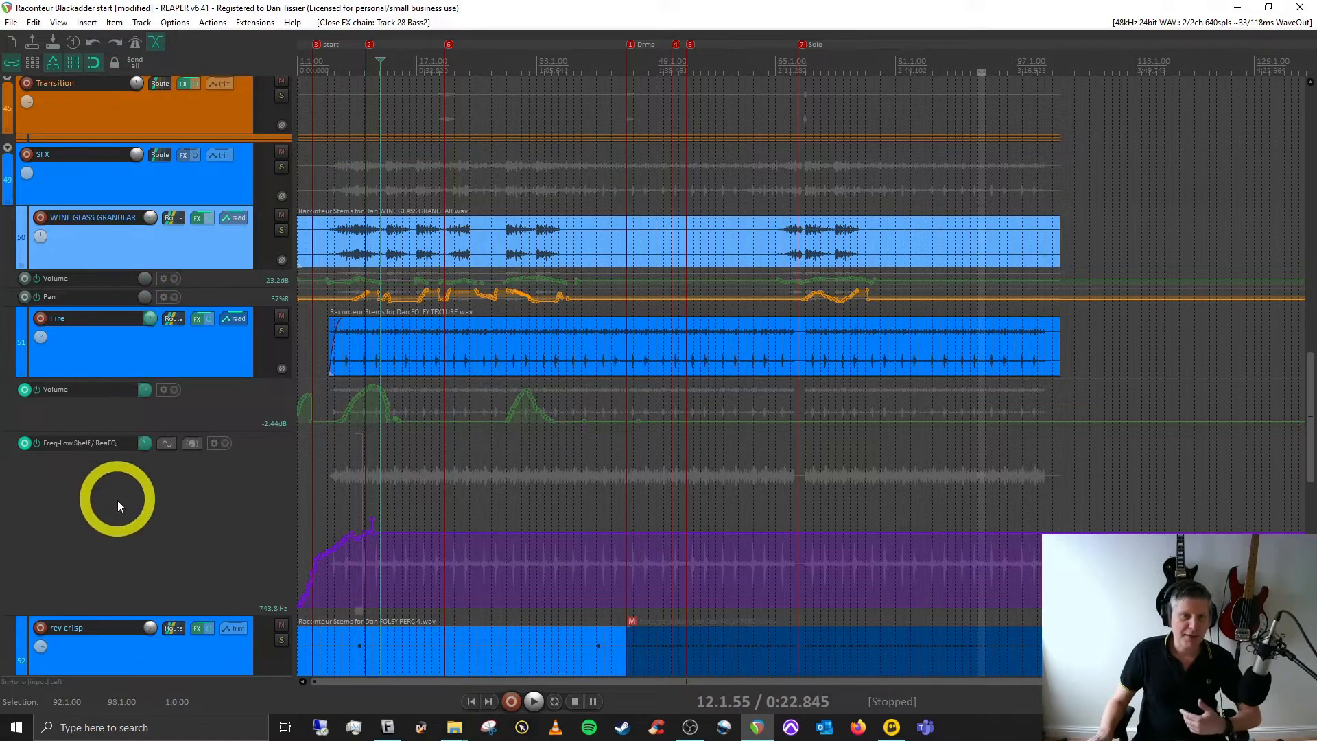
pyautogui.scroll(2, 120, 524)
pyautogui.scroll(-8, 118, 519)
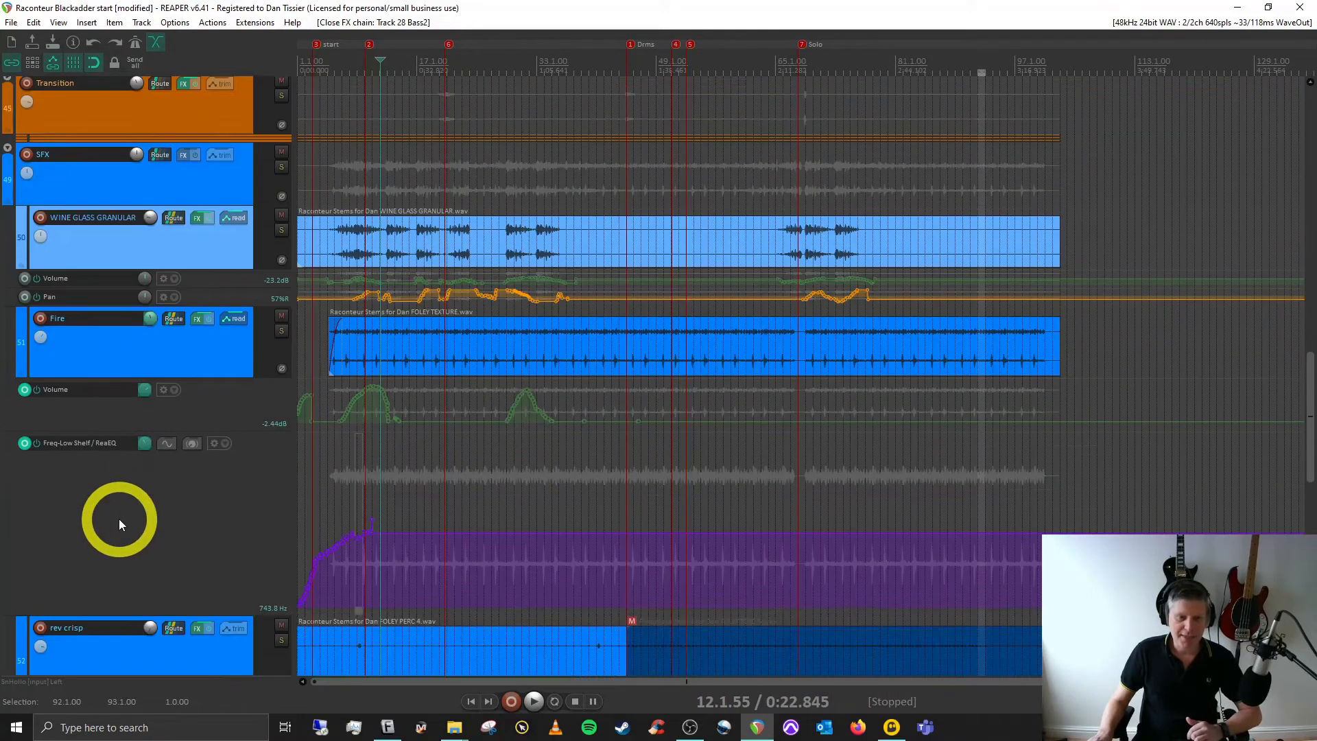
pyautogui.scroll(-4, 121, 525)
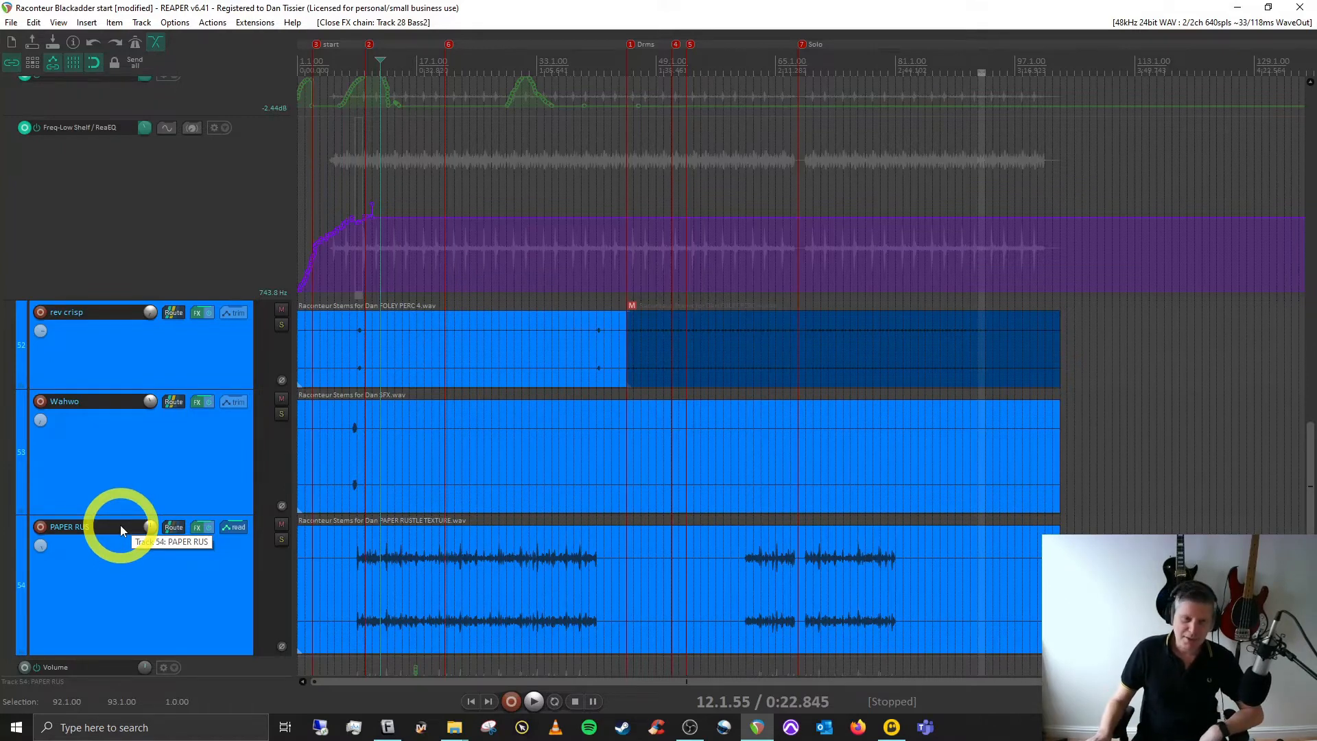
pyautogui.scroll(-2, 121, 525)
pyautogui.scroll(-2, 121, 528)
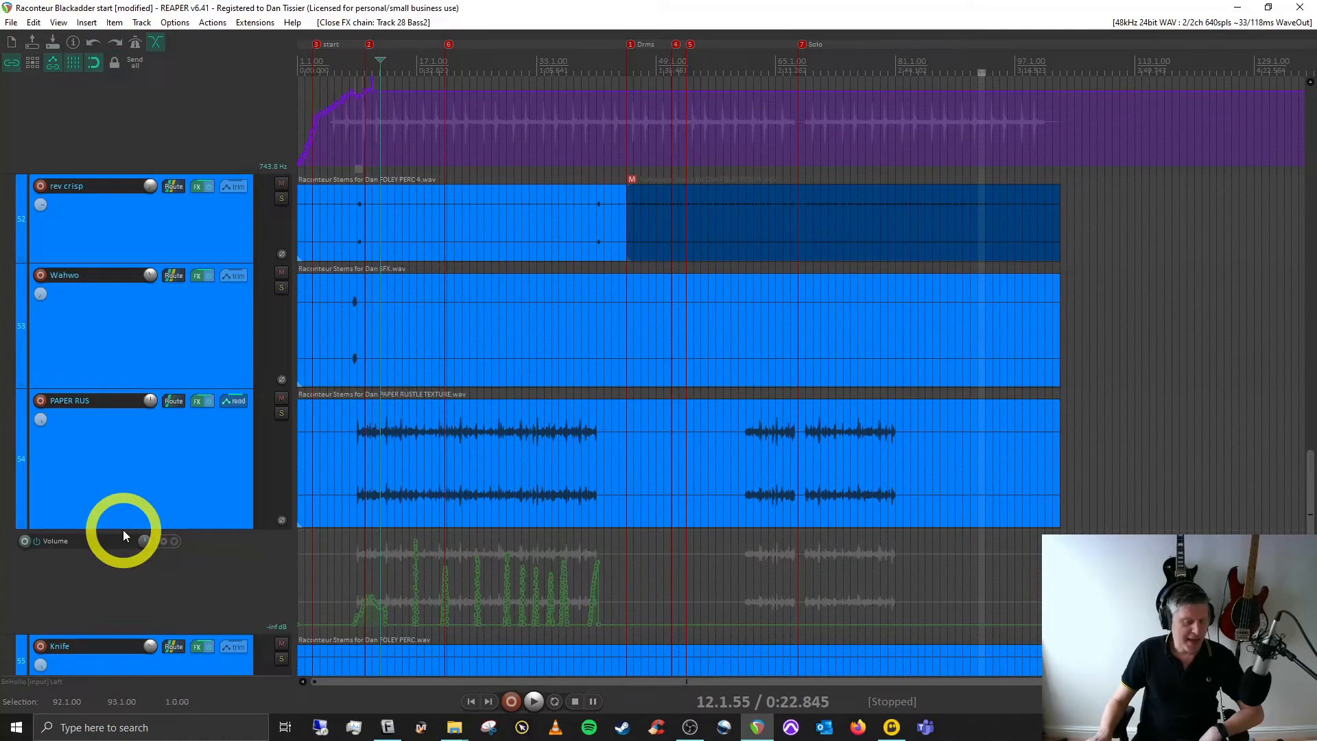
pyautogui.scroll(12, 122, 529)
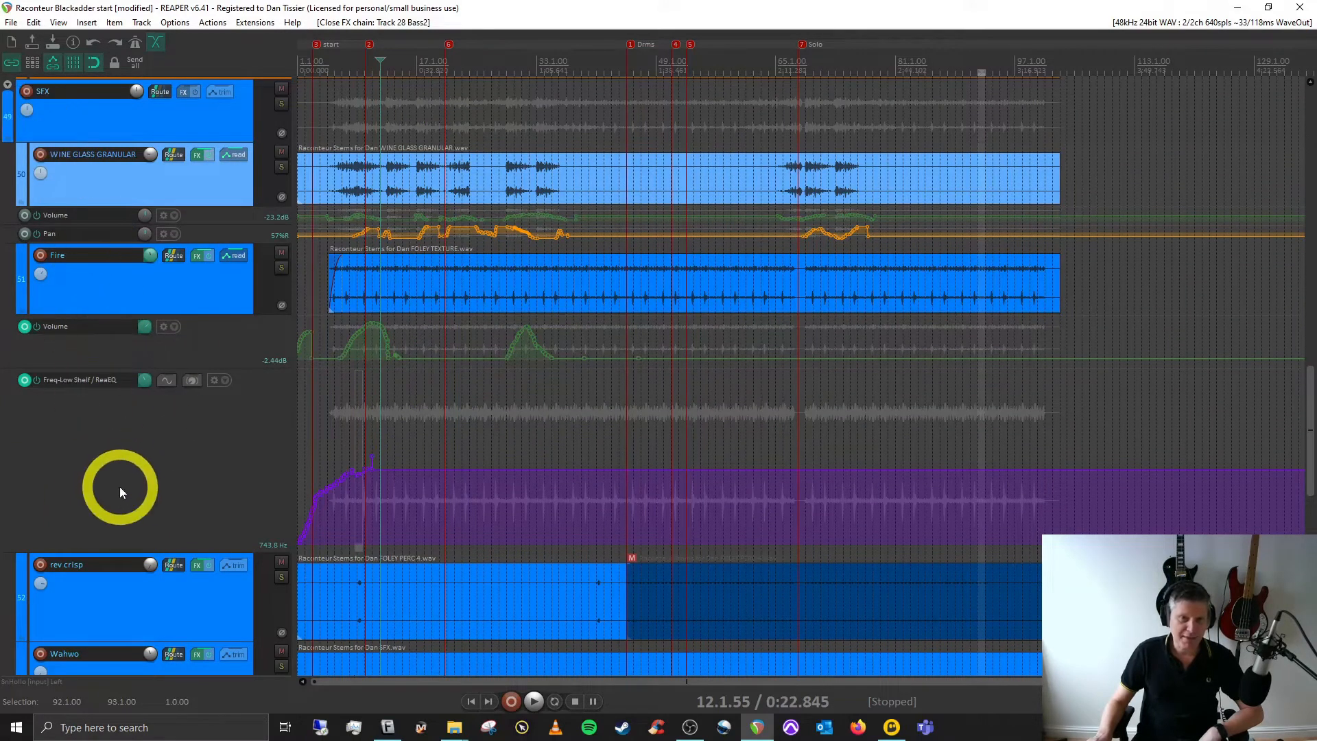
# Audition the sound effects from bar 9, about 0:16, while following the Fire and PAPER RUS tracks.
pyautogui.click(357, 71)
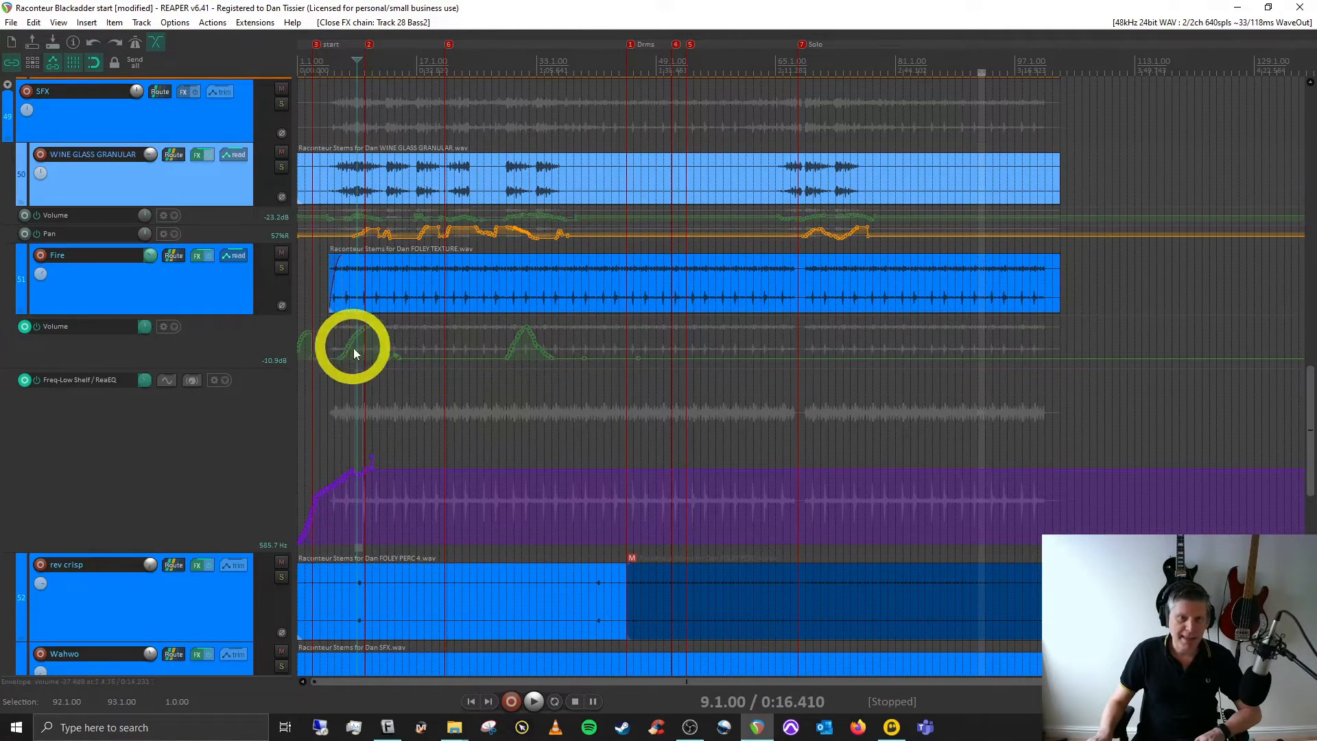
pyautogui.press('space')
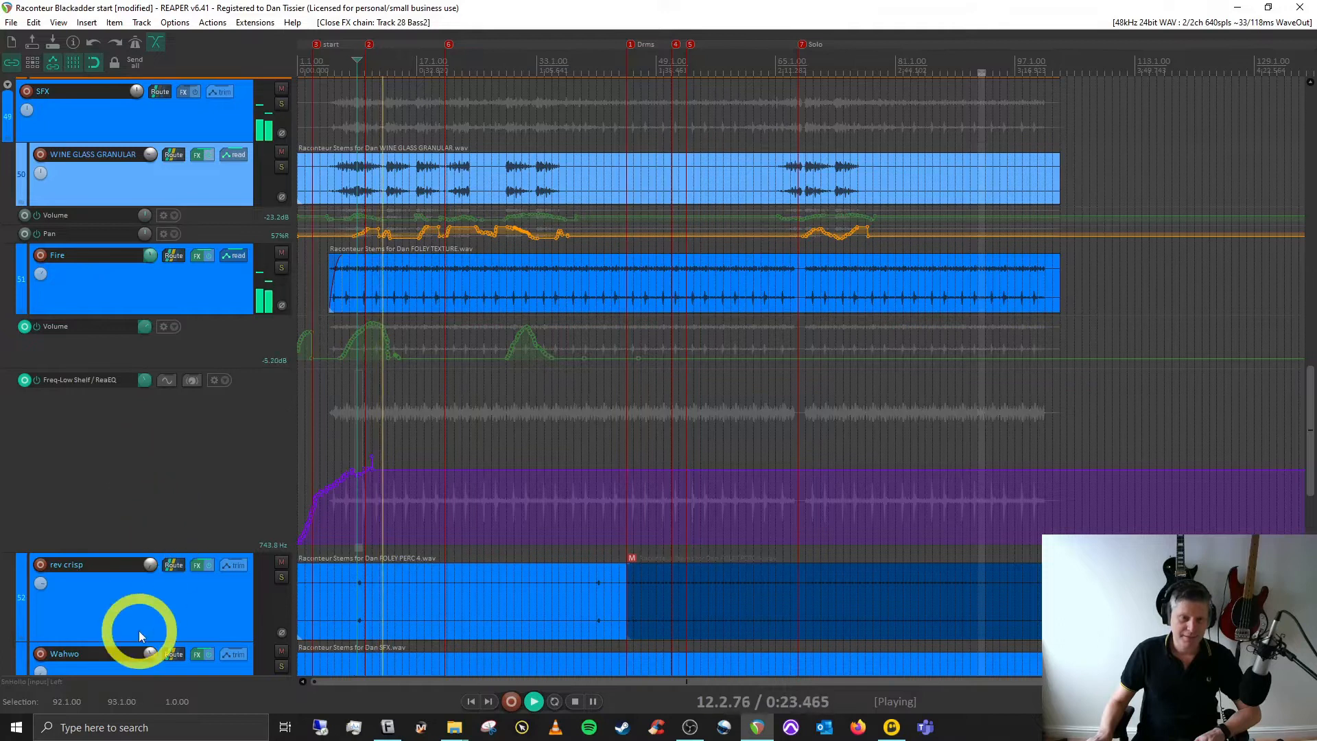
pyautogui.scroll(-3, 137, 630)
pyautogui.scroll(-3, 135, 636)
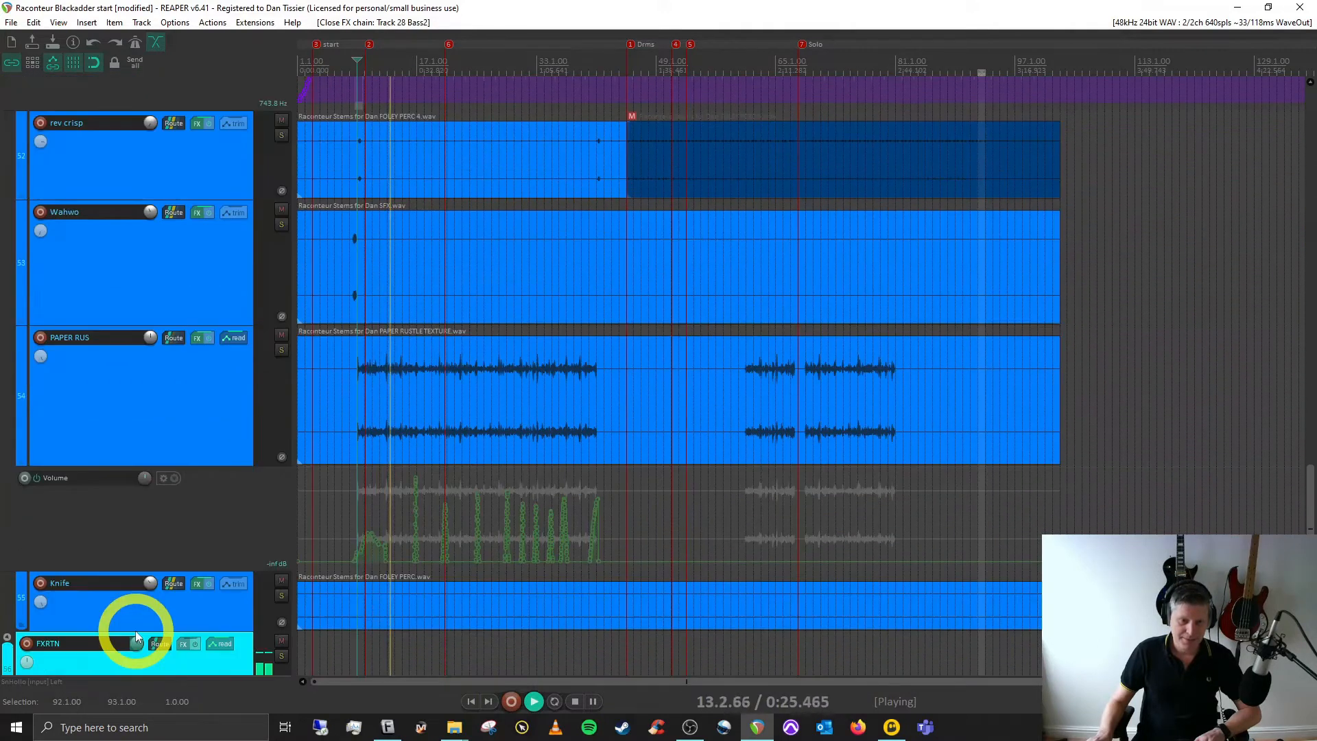
pyautogui.press('space')
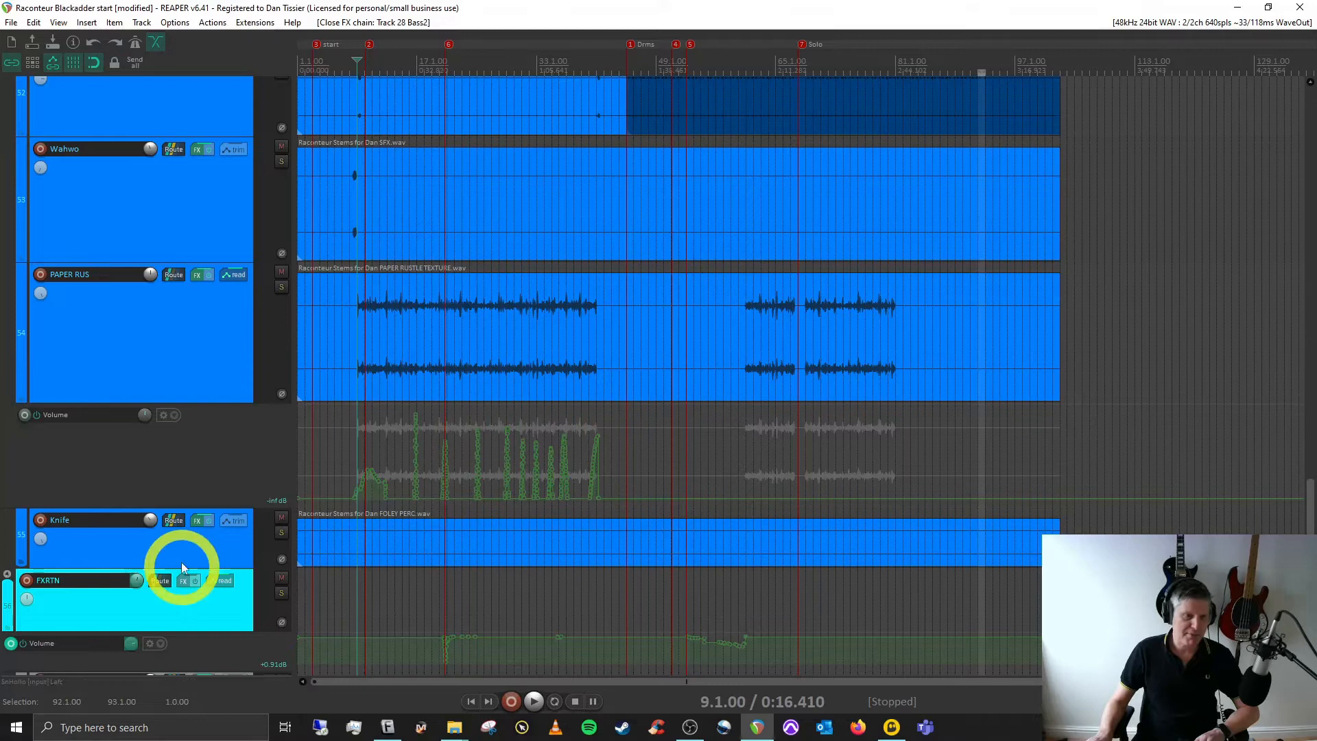
# Look over the FXRTN return tracks, and audition the vocals at the Vox bus from about 0:22 and from bar 24.
pyautogui.scroll(-2, 181, 549)
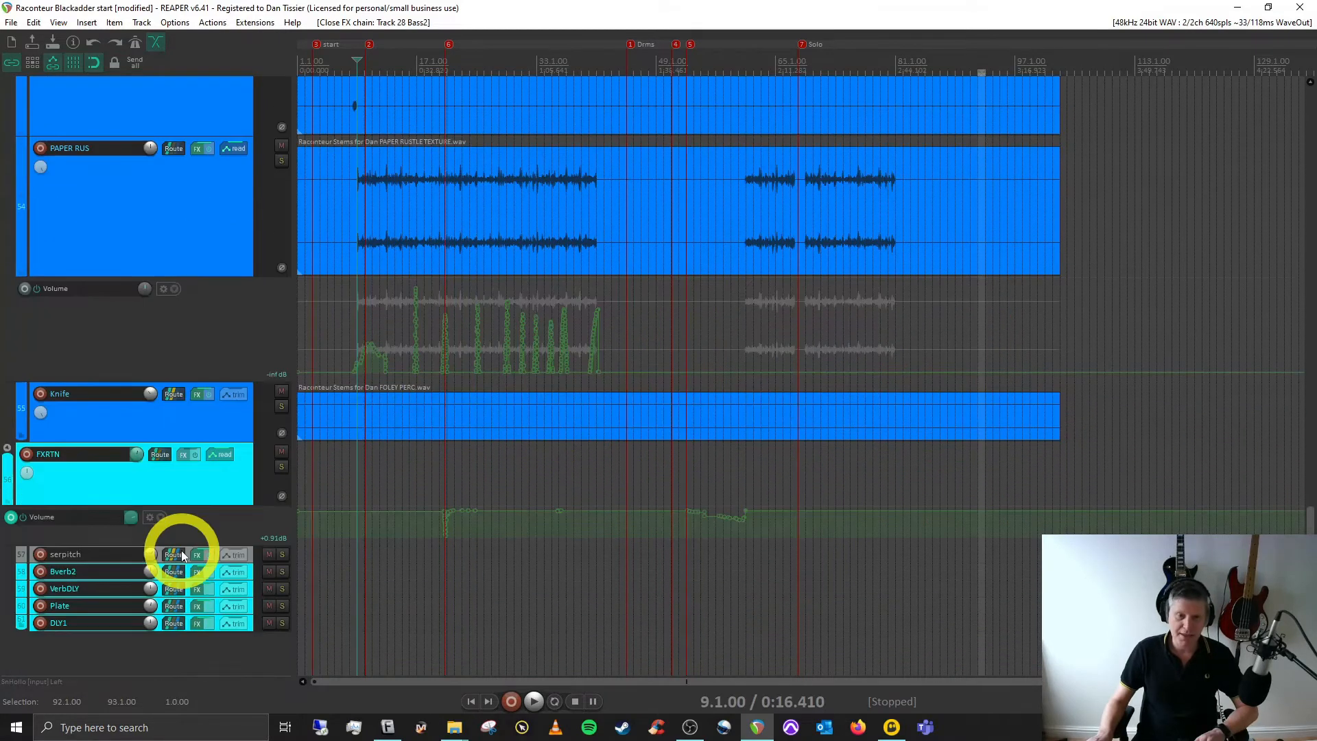
pyautogui.scroll(12, 182, 554)
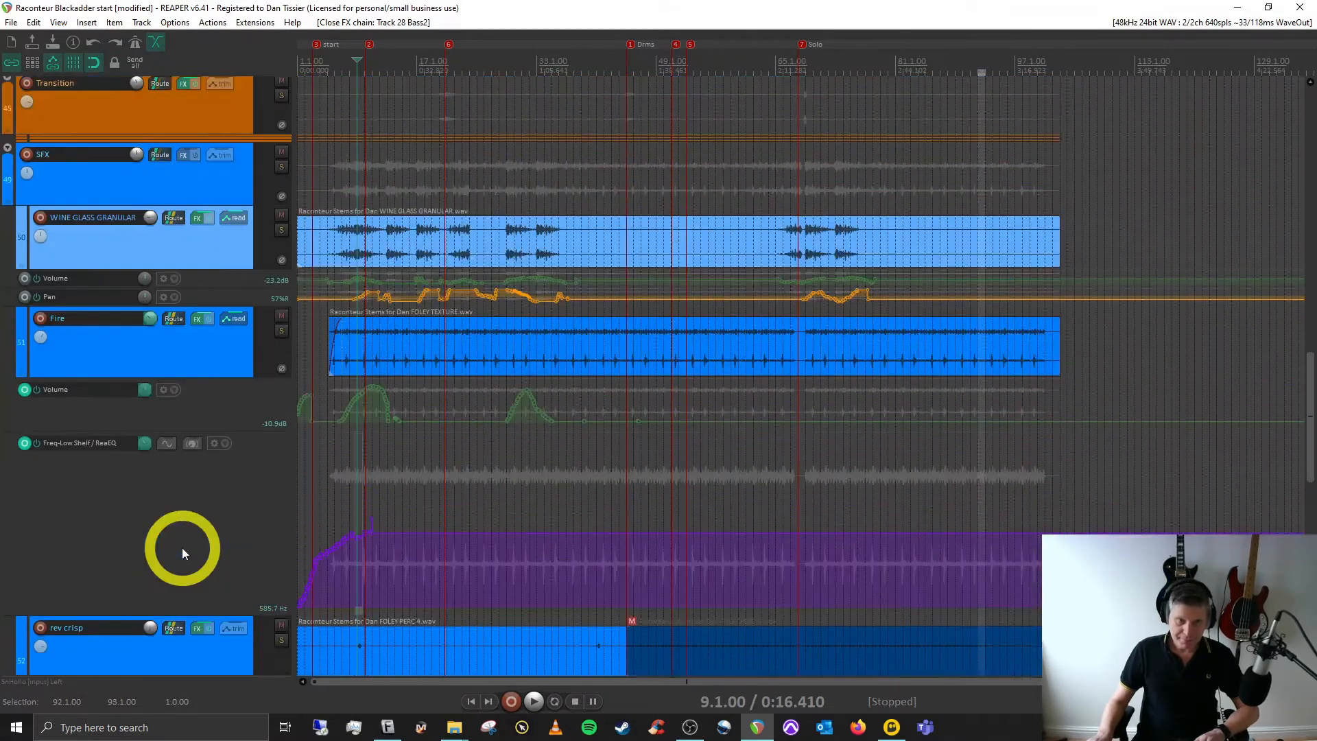
pyautogui.scroll(2, 182, 547)
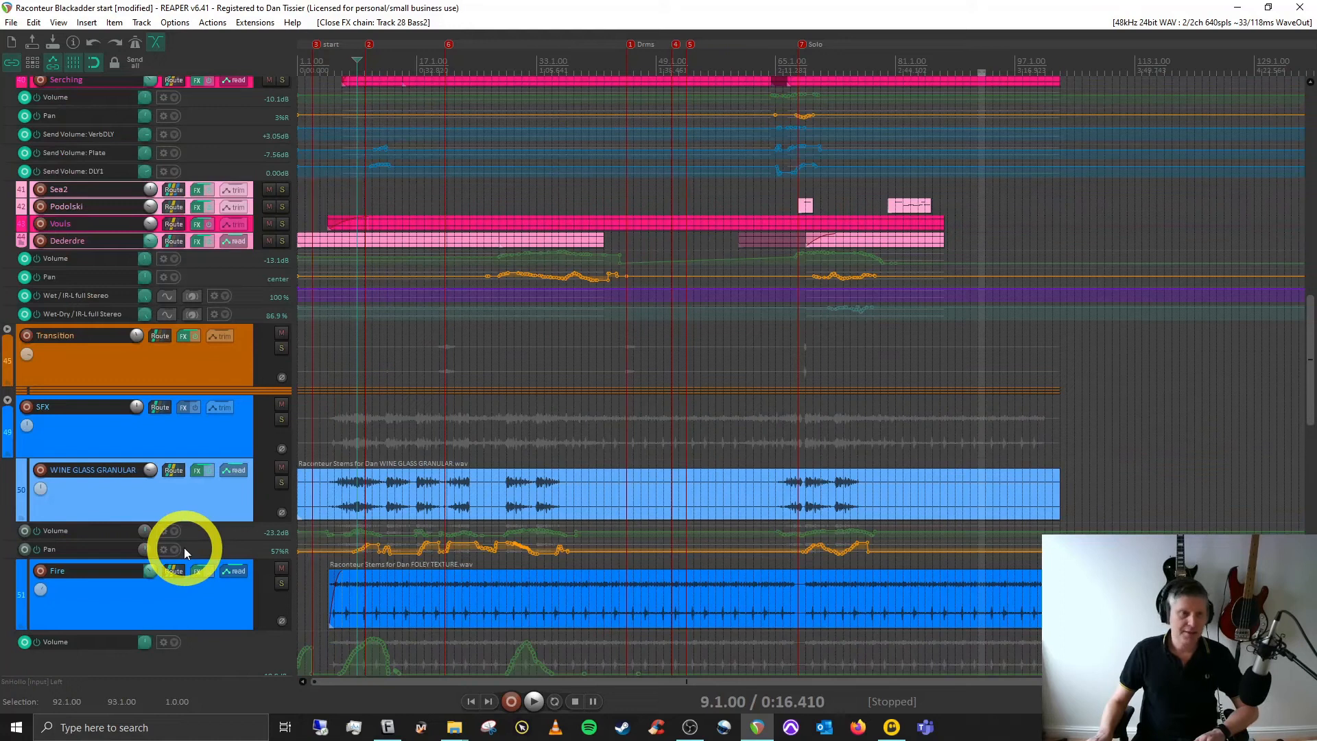
pyautogui.scroll(4, 184, 547)
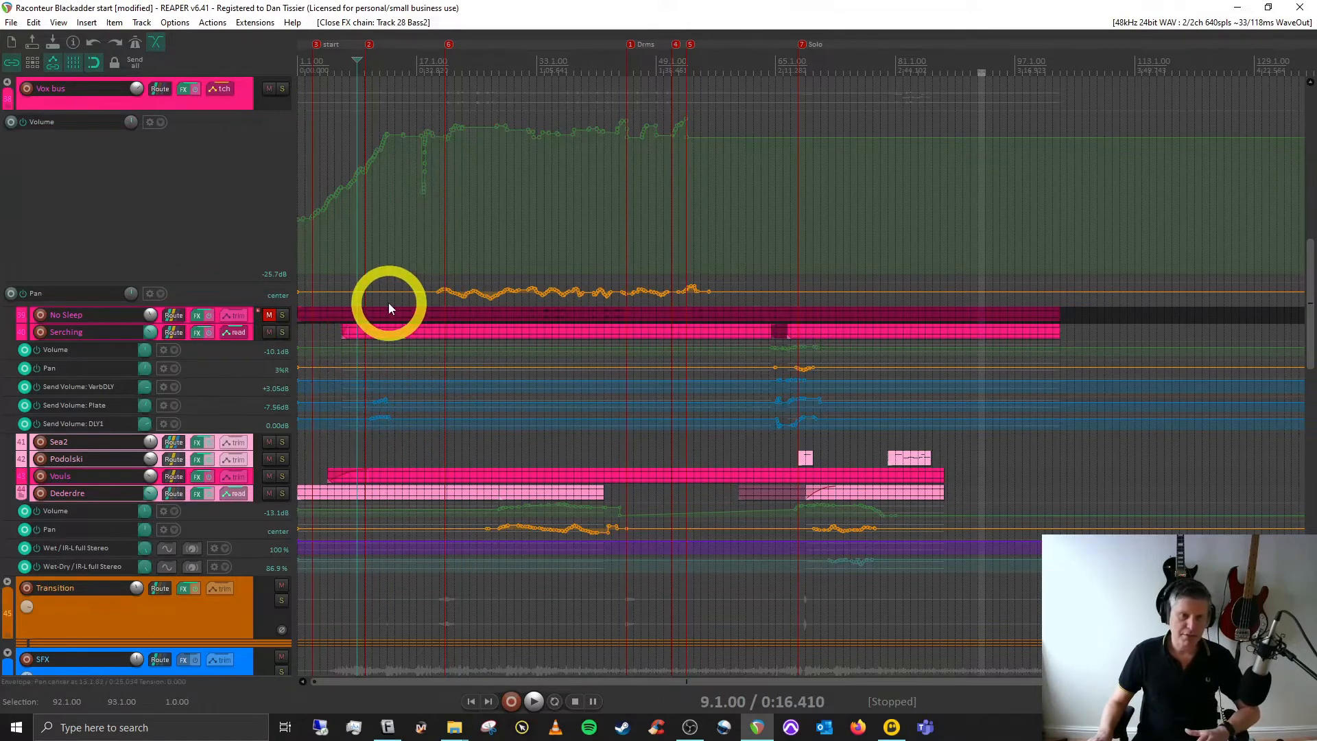
pyautogui.click(383, 71)
pyautogui.press('space')
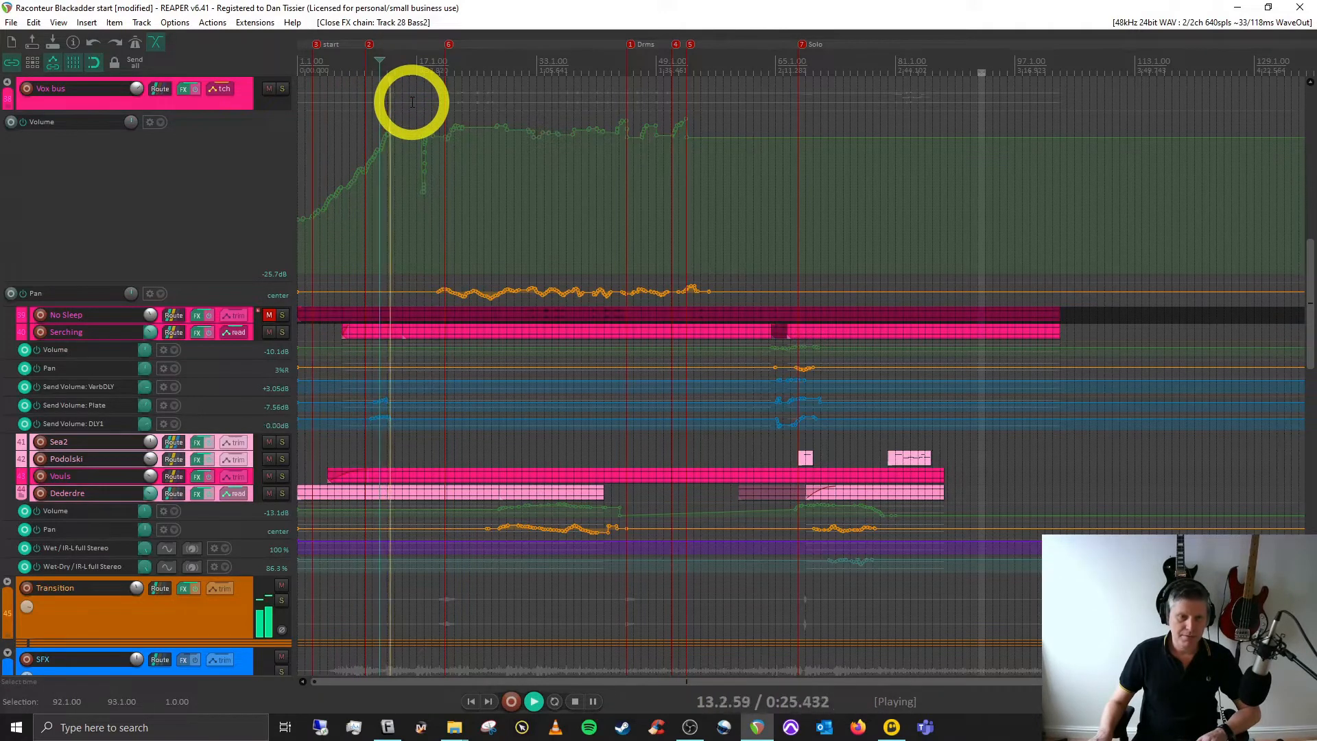
pyautogui.click(466, 72)
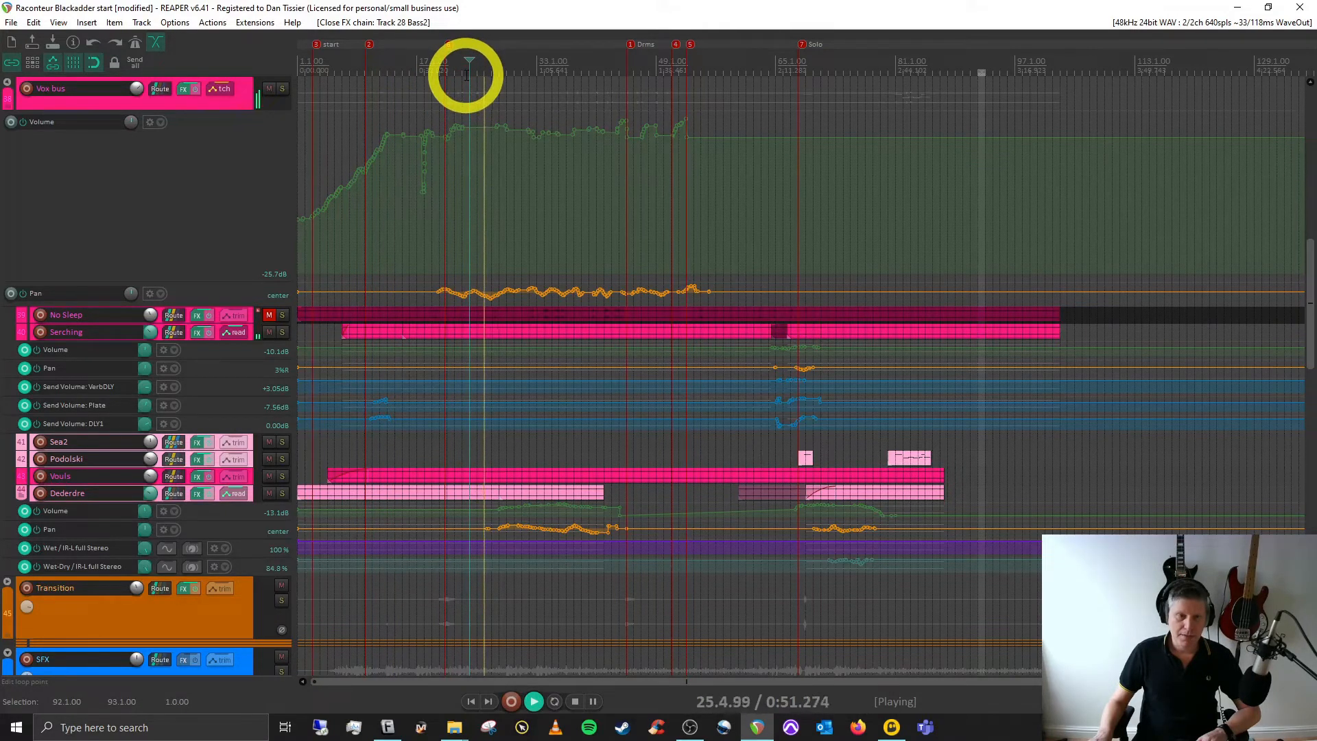
pyautogui.press('space')
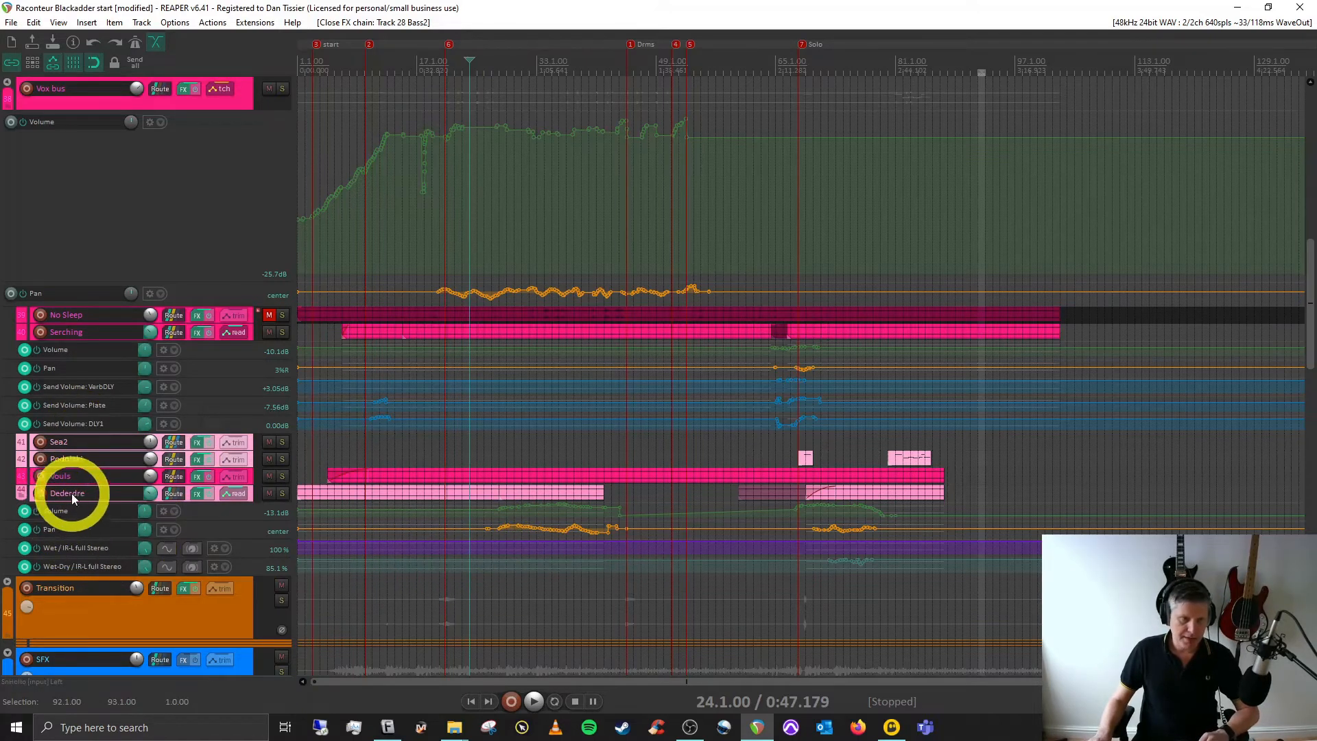
# Play the Dederdre track from bar 24, solo it to hear its effects alone, and unsolo it after stopping playback.
pyautogui.press('space')
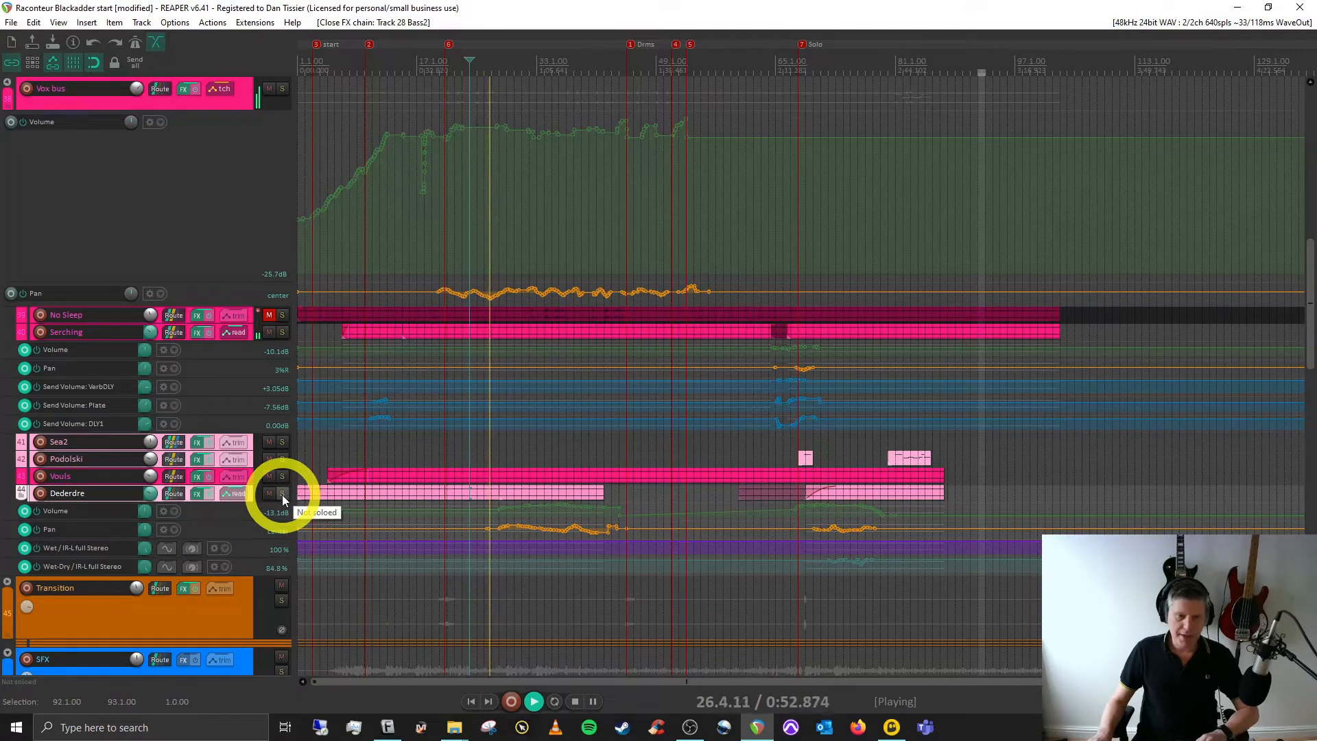
pyautogui.click(281, 494)
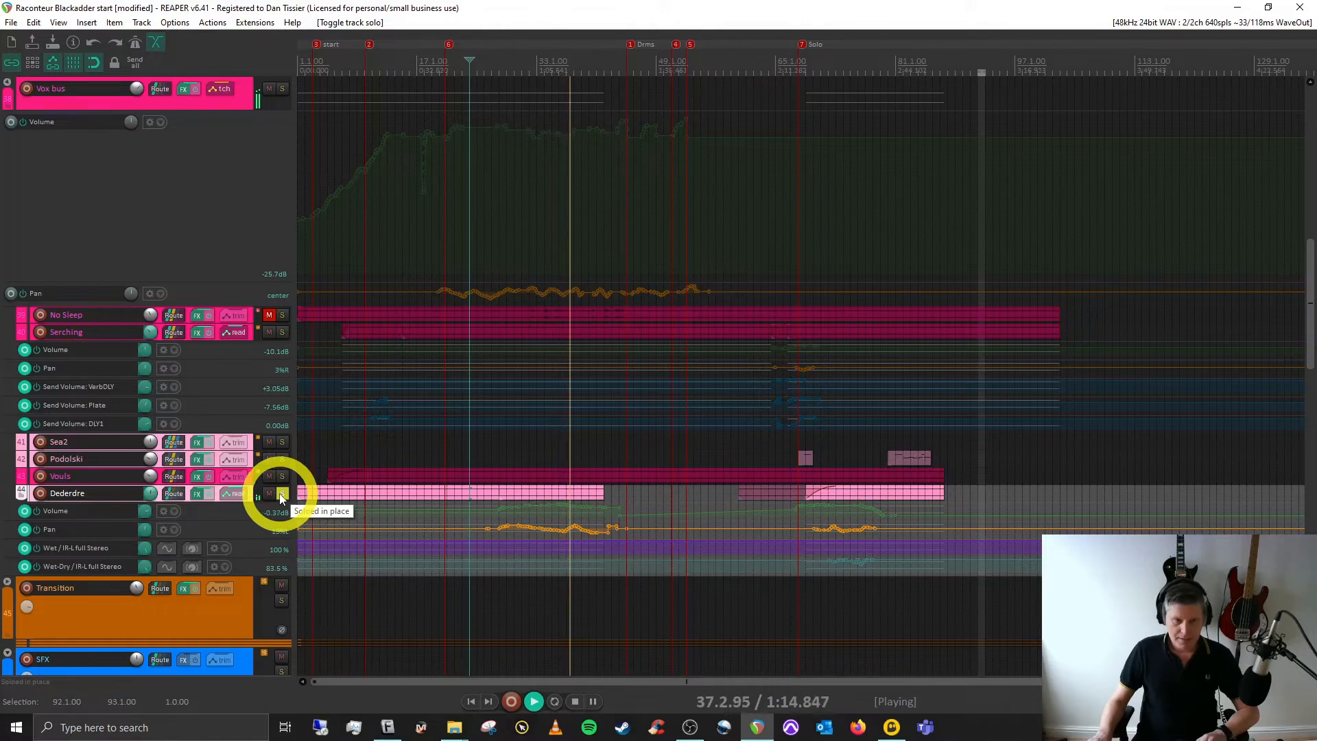
pyautogui.press('space')
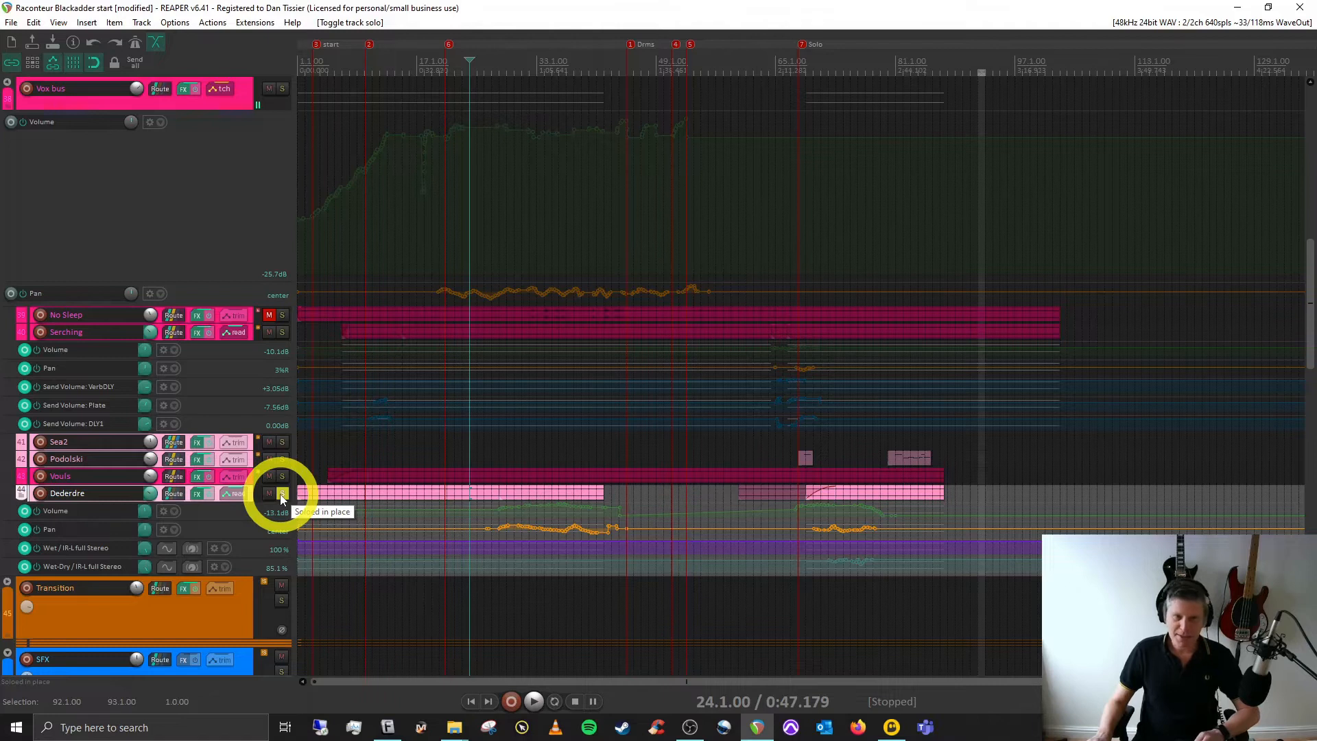
pyautogui.click(282, 494)
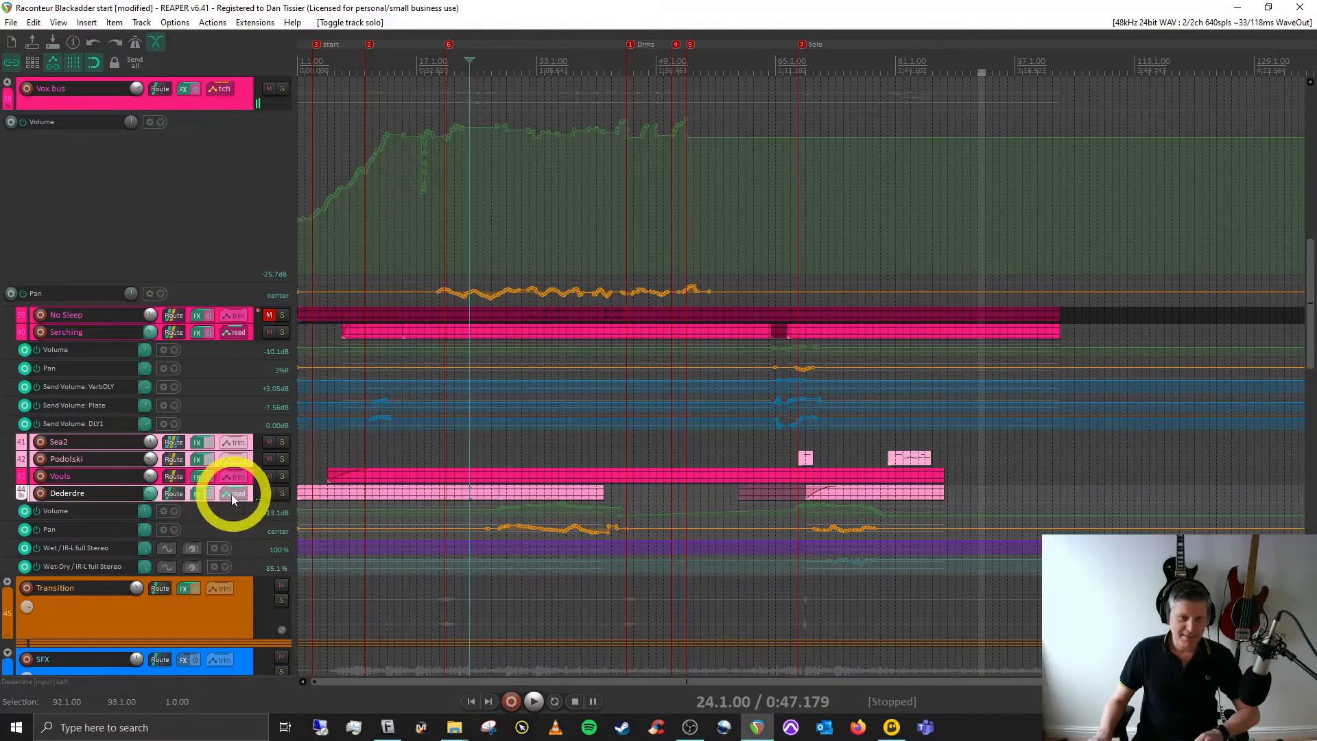
# Open Dederdre's effects chain at ReaFir and audition its gate curve from about 0:56 in the song.
pyautogui.click(197, 494)
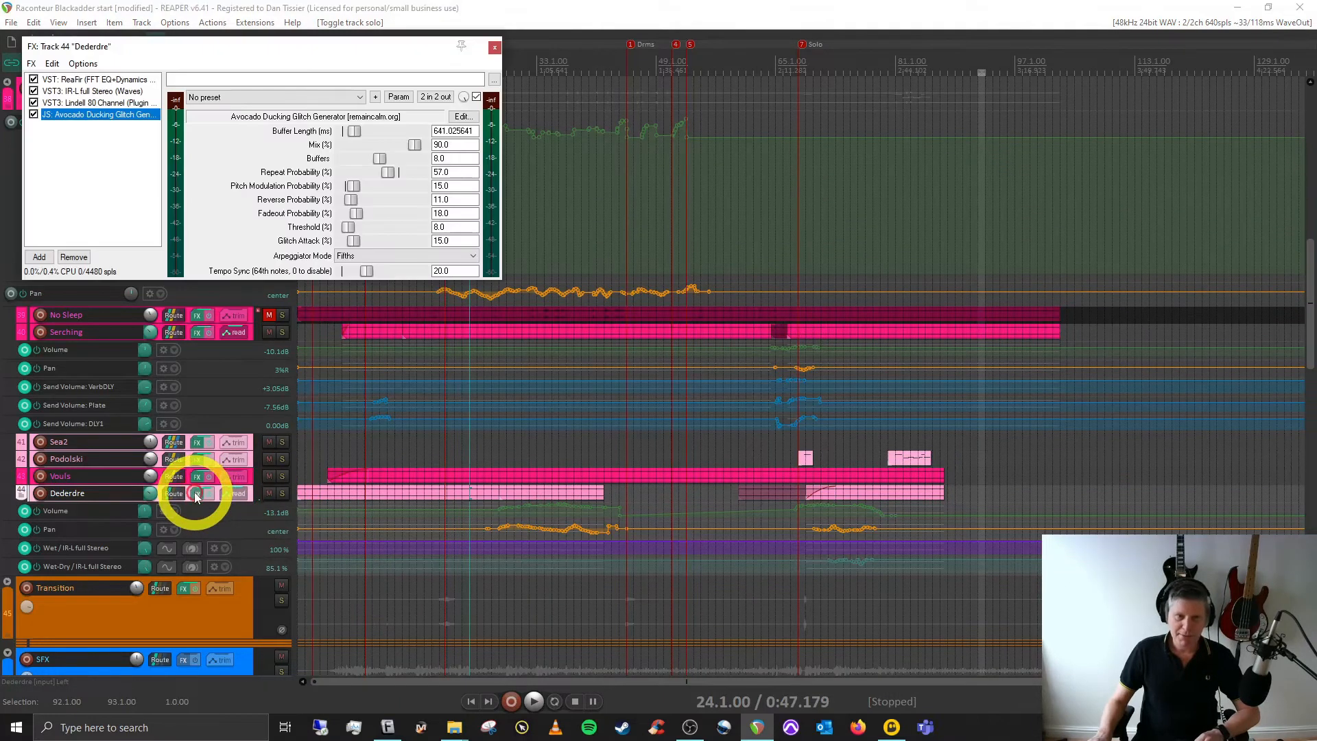
pyautogui.click(78, 79)
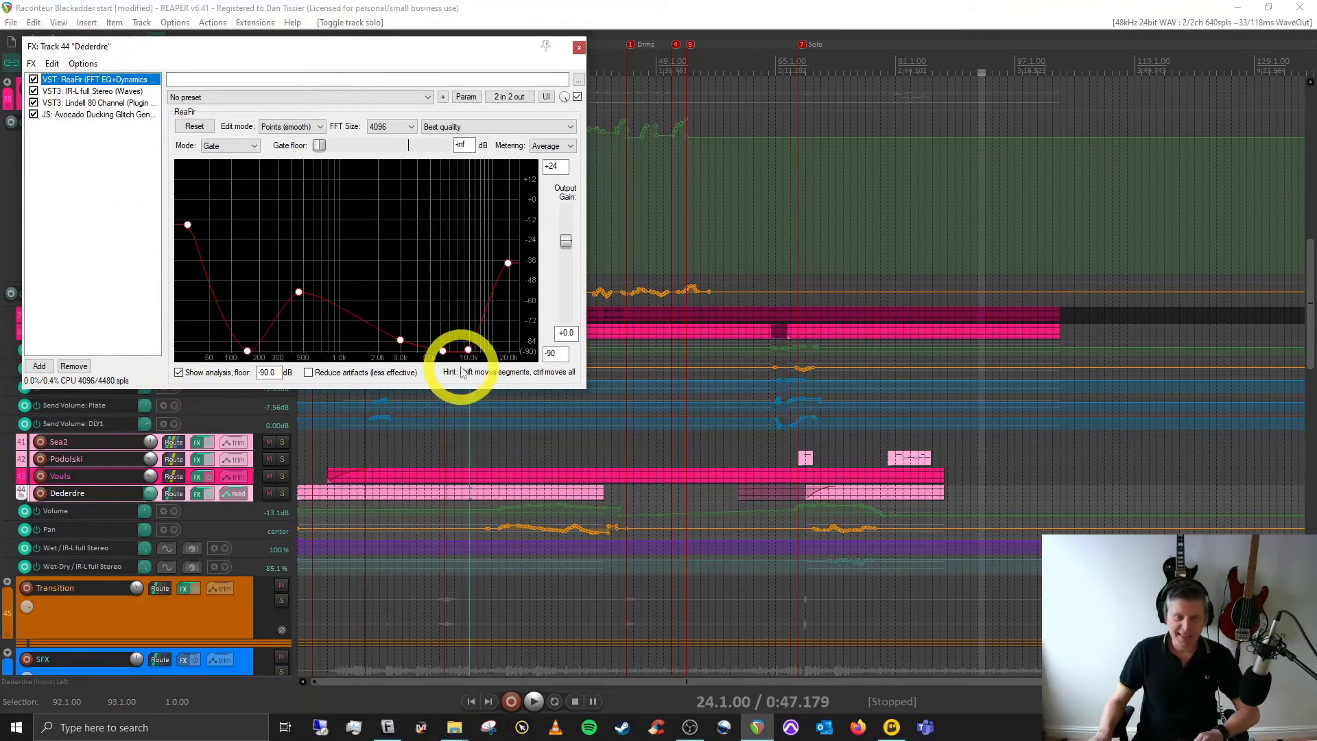
pyautogui.press('Right')
pyautogui.press('Right')
pyautogui.press('Right')
pyautogui.press('Right')
pyautogui.press('Right')
pyautogui.press('Right')
pyautogui.press('Right')
pyautogui.press('Right')
pyautogui.press('Right')
pyautogui.press('Right')
pyautogui.press('Right')
pyautogui.press('Right')
pyautogui.press('Right')
pyautogui.press('Right')
pyautogui.press('Right')
pyautogui.press('Right')
pyautogui.press('Right')
pyautogui.press('Right')
pyautogui.press('Right')
pyautogui.press('Right')
pyautogui.press('space')
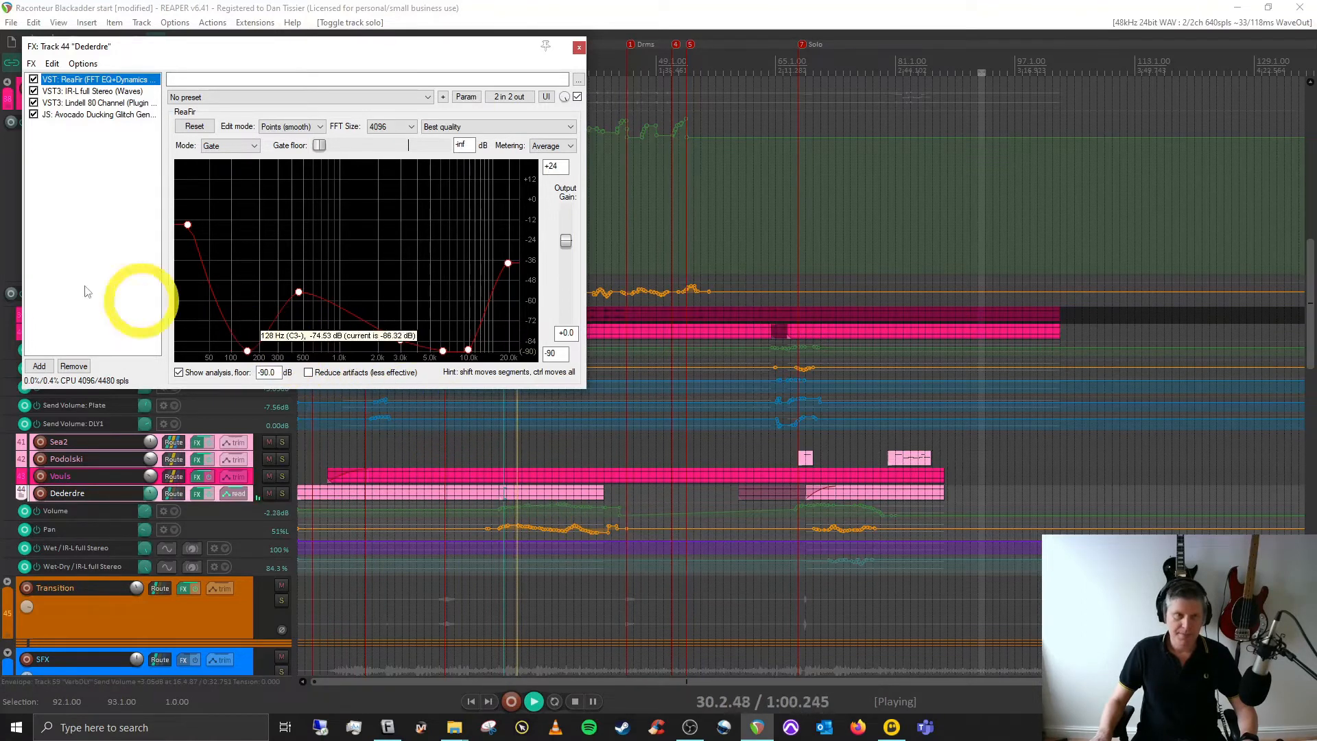
pyautogui.press('space')
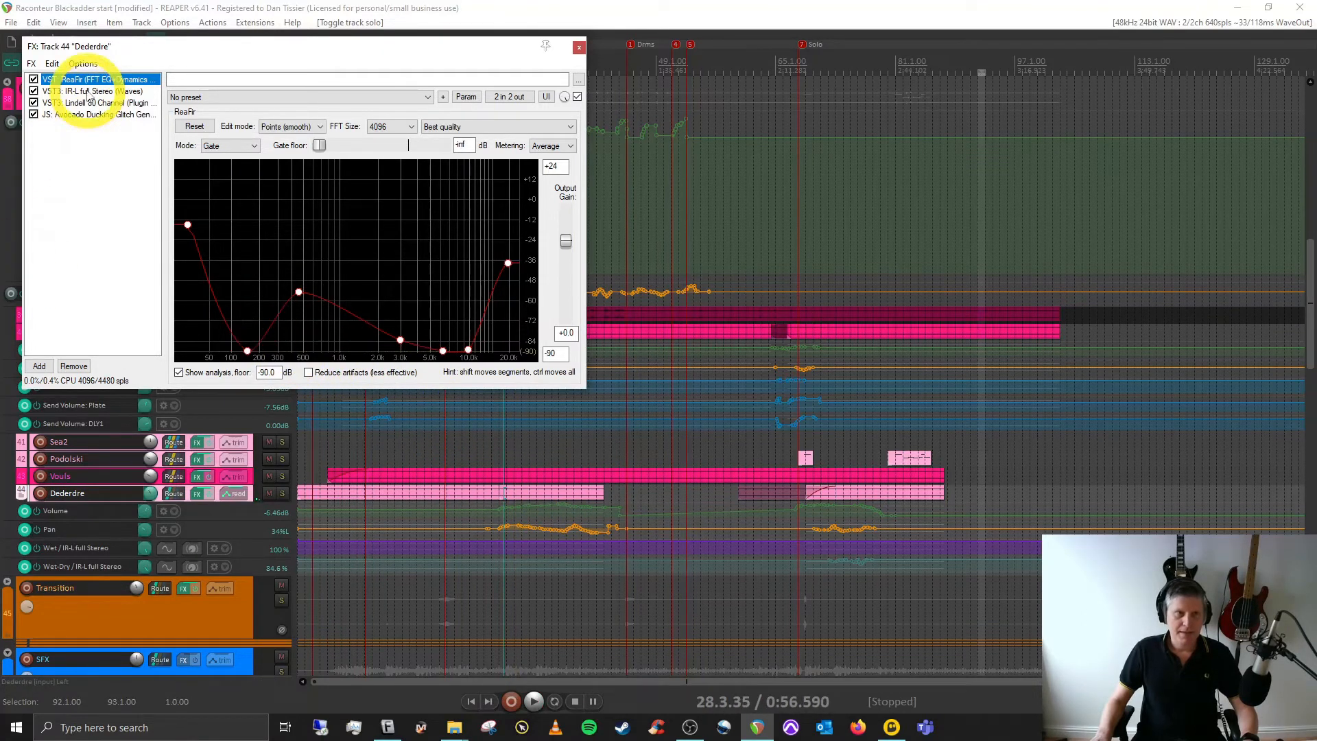
# Inspect the IR-L full Stereo reverb and the Lindell 80 Channel preamp settings in Dederdre's effects chain.
pyautogui.click(89, 91)
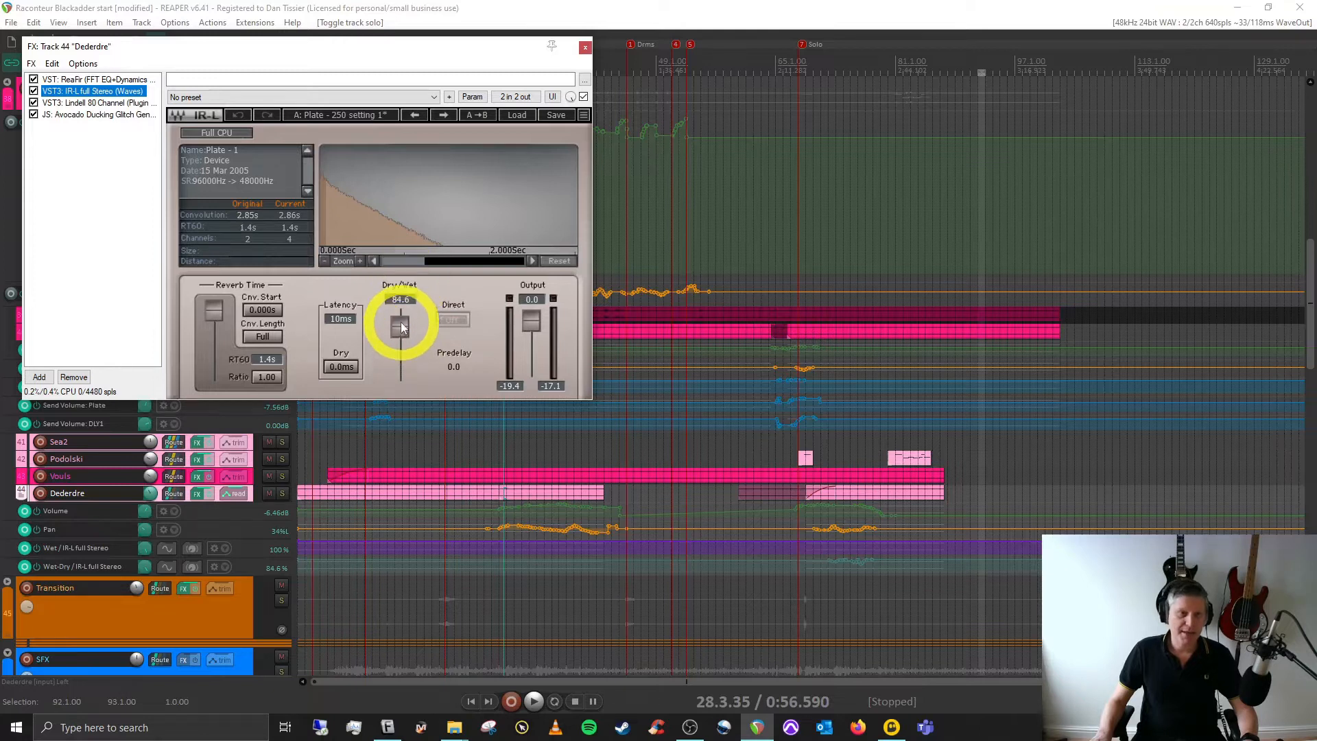
pyautogui.click(86, 103)
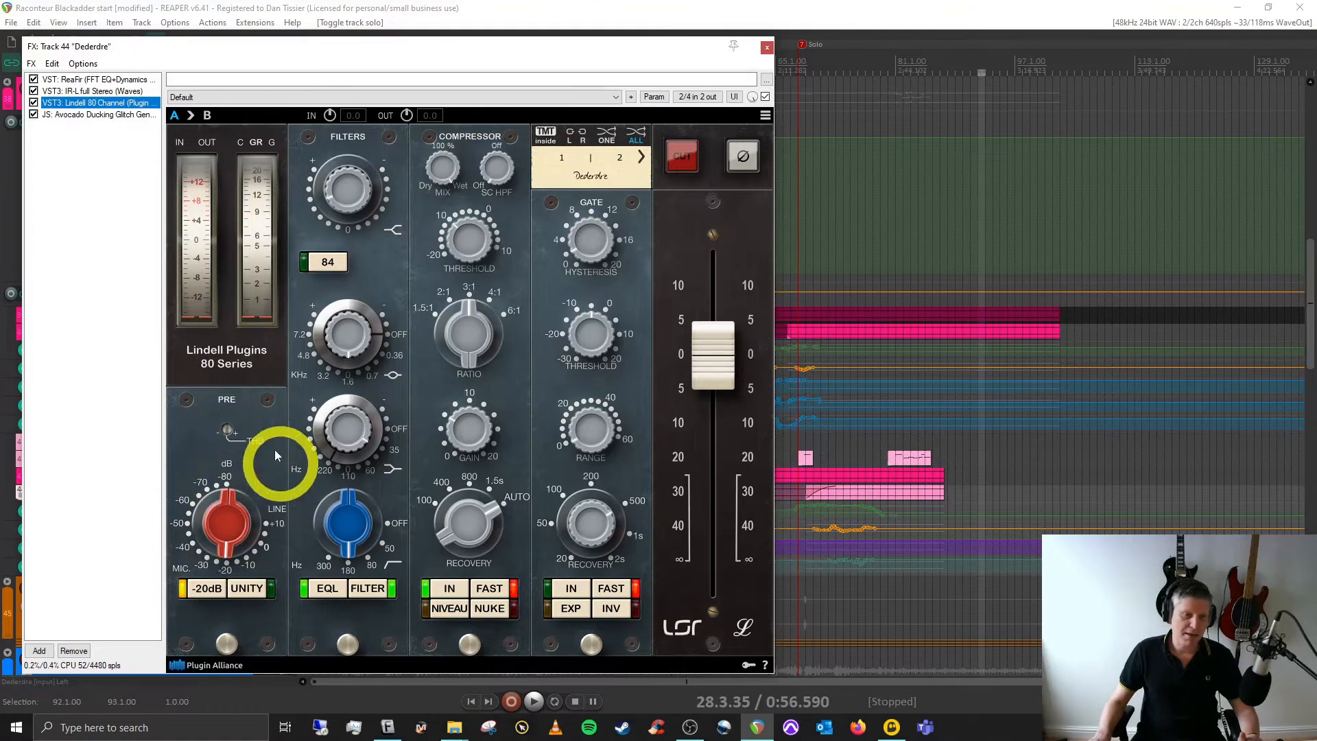
pyautogui.click(213, 593)
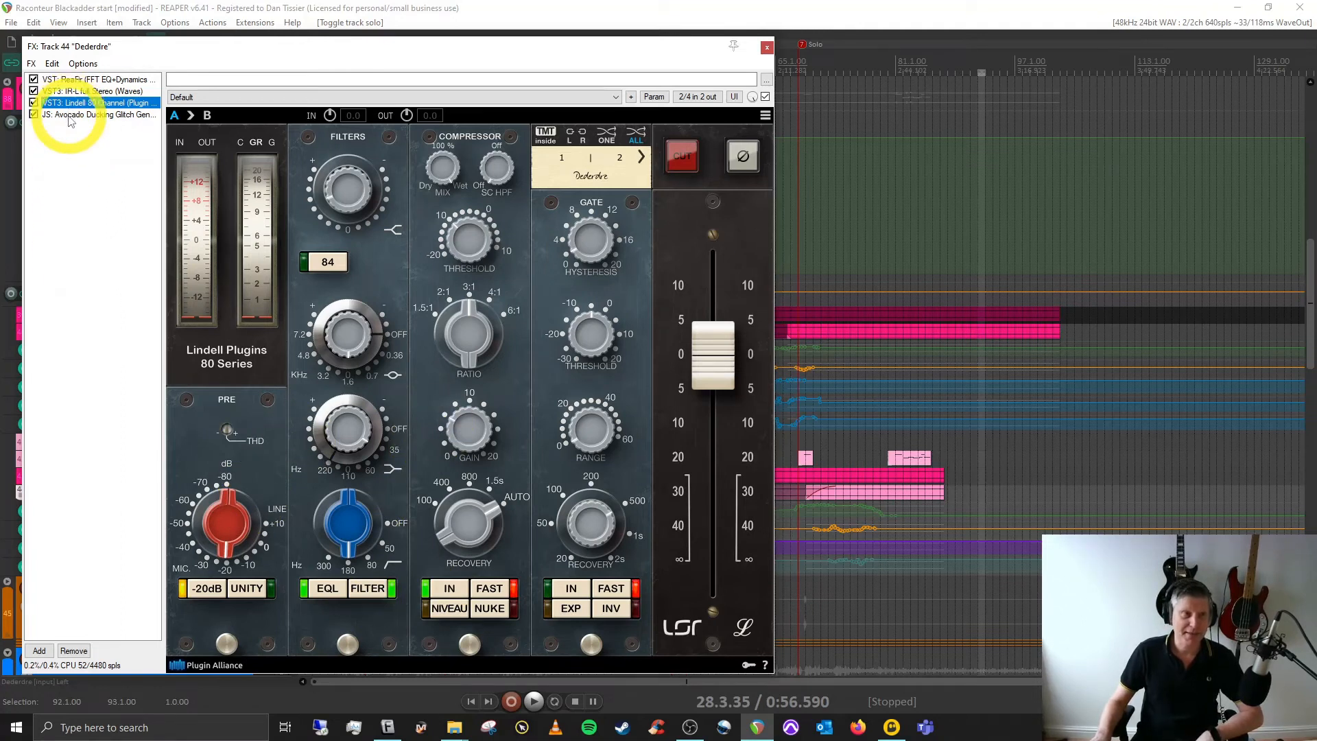
# Inspect the Avocado Ducking Glitch Generator settings in Dederdre's effects chain, checking back on the Lindell 80 Channel.
pyautogui.click(98, 114)
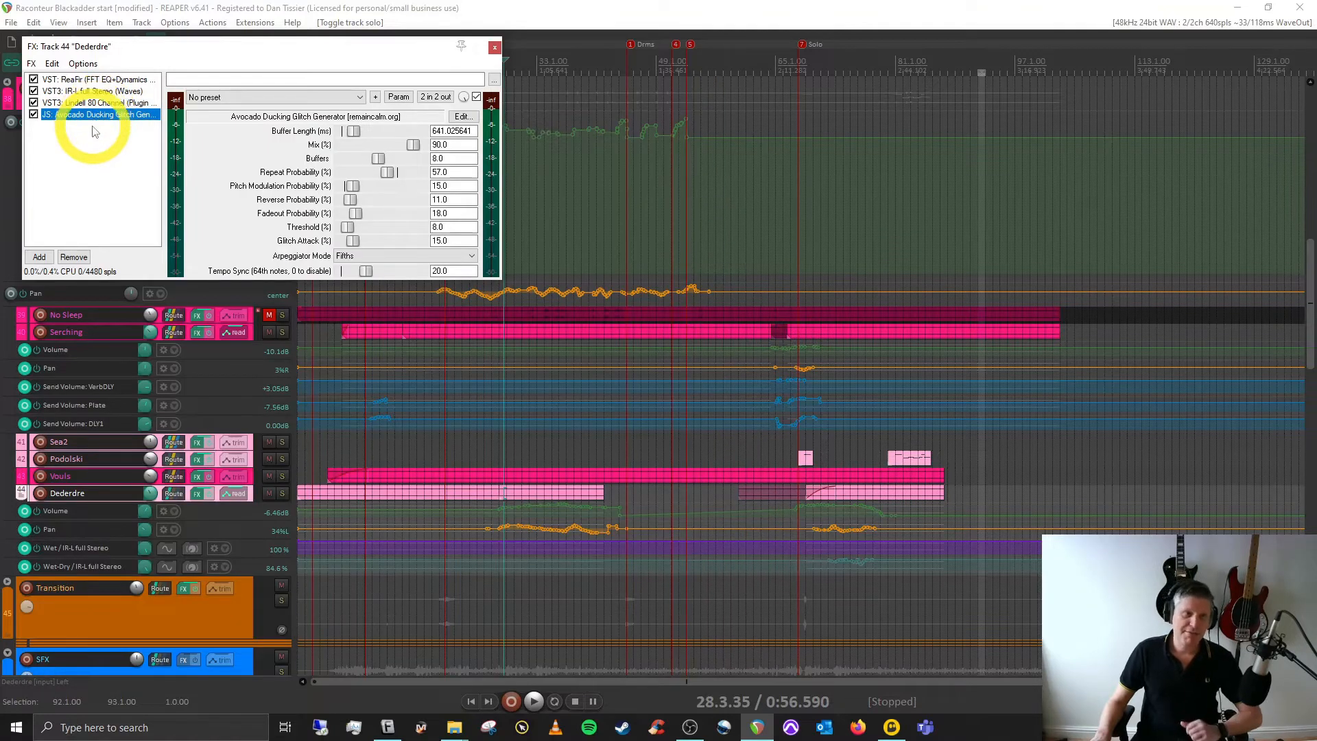
pyautogui.click(75, 103)
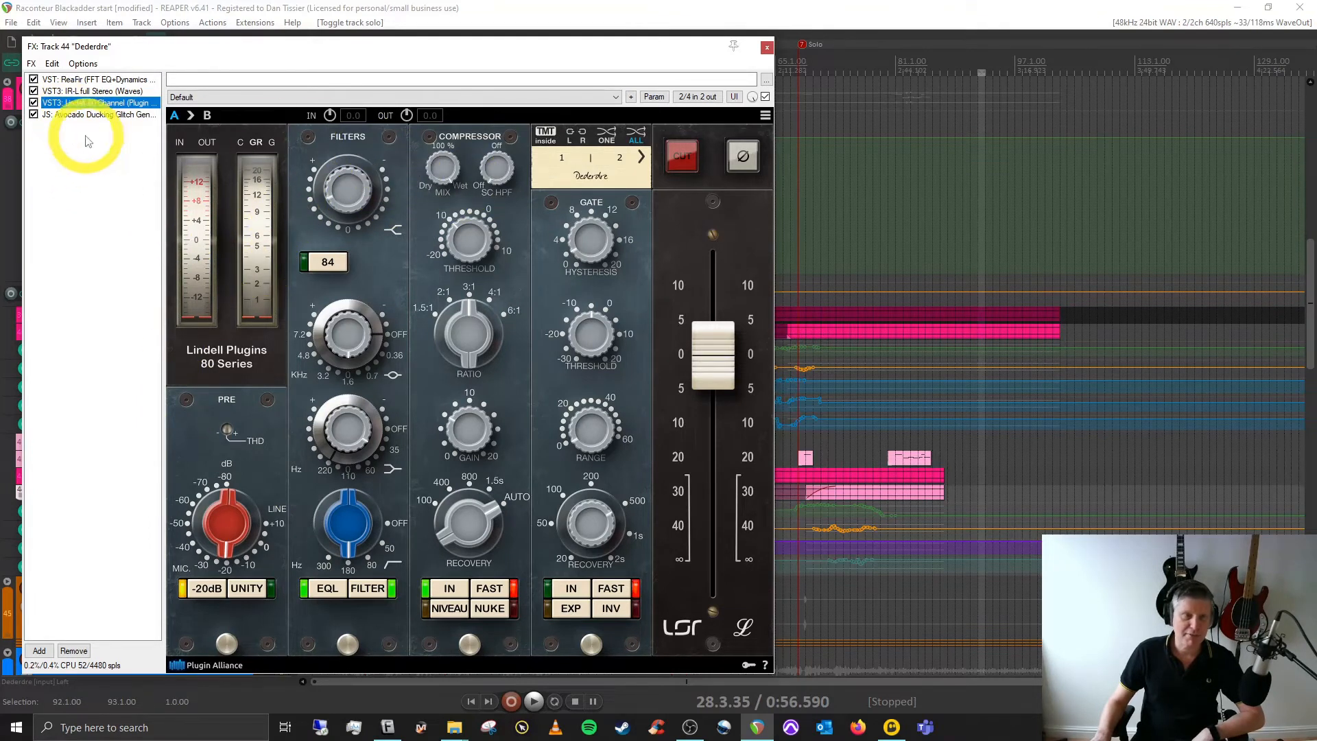
pyautogui.click(84, 114)
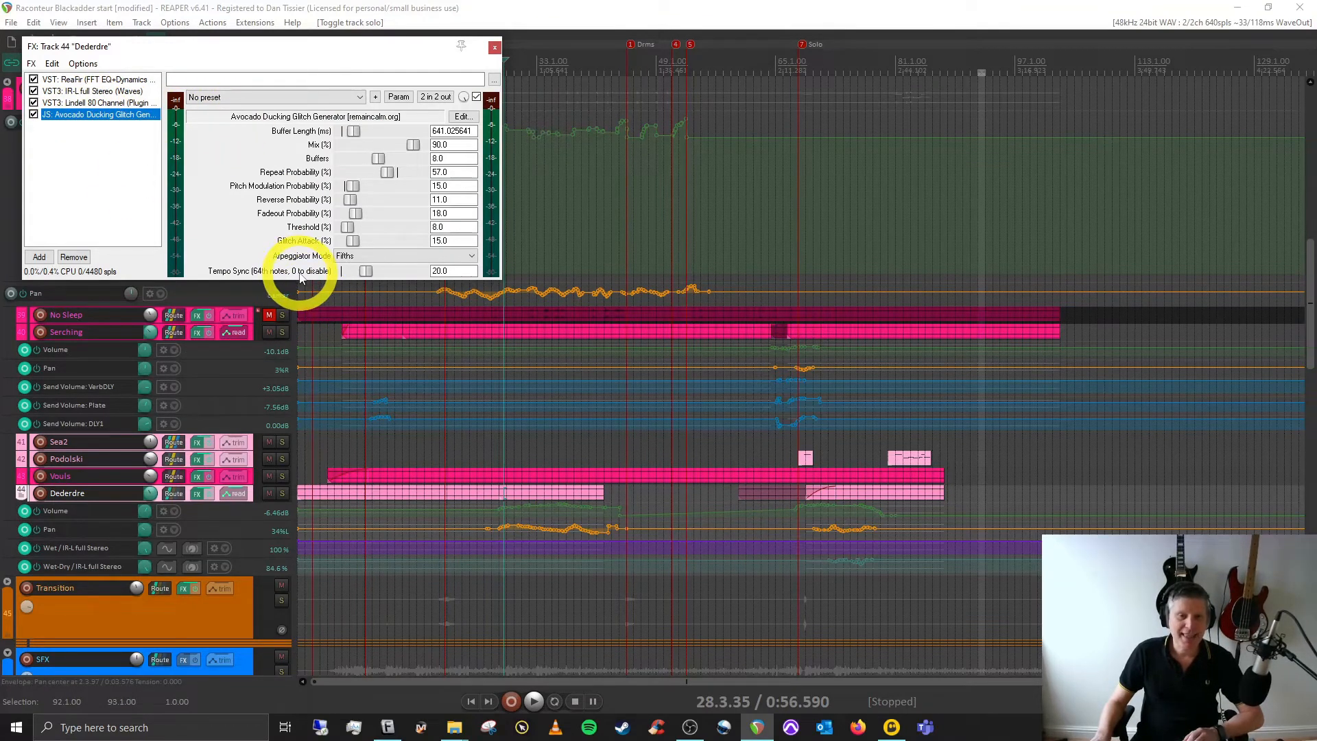
# Solo Dederdre to audition the glitch effect from about 0:56, close its effects chain and unsolo the track.
pyautogui.click(282, 493)
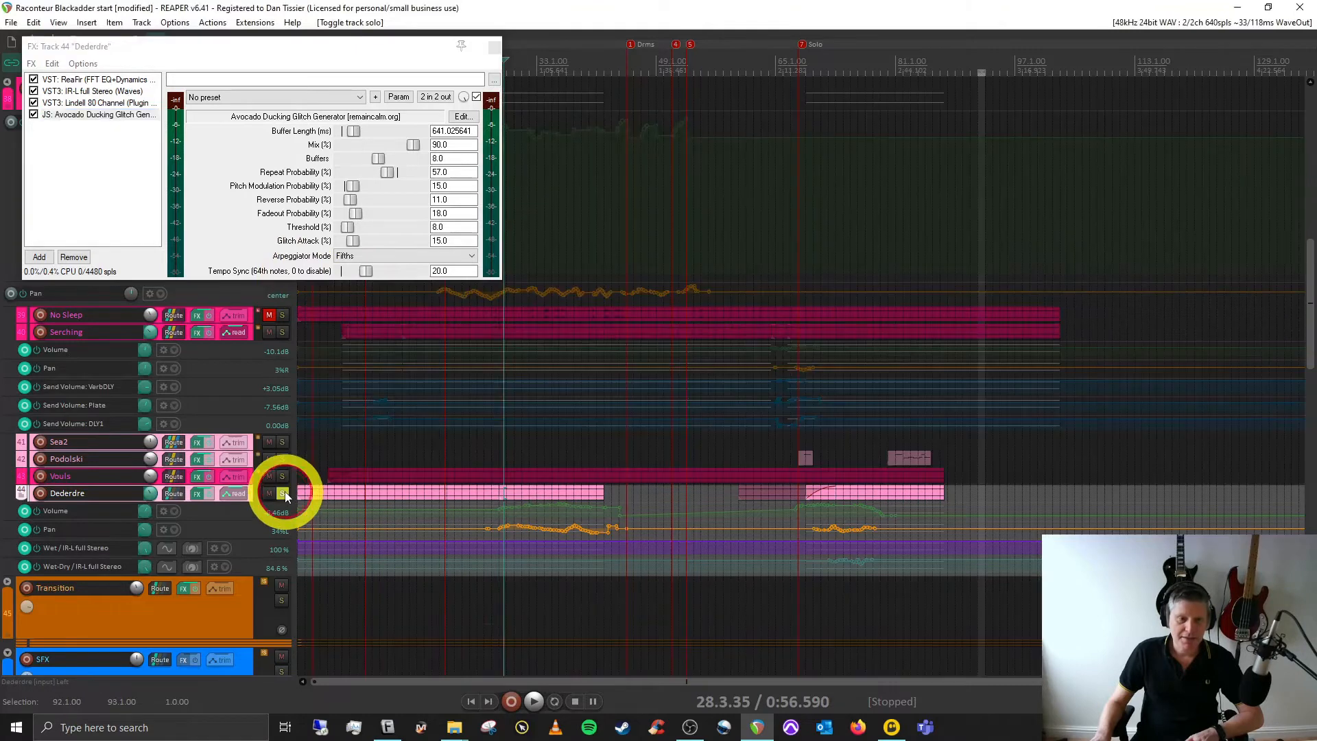
pyautogui.press('space')
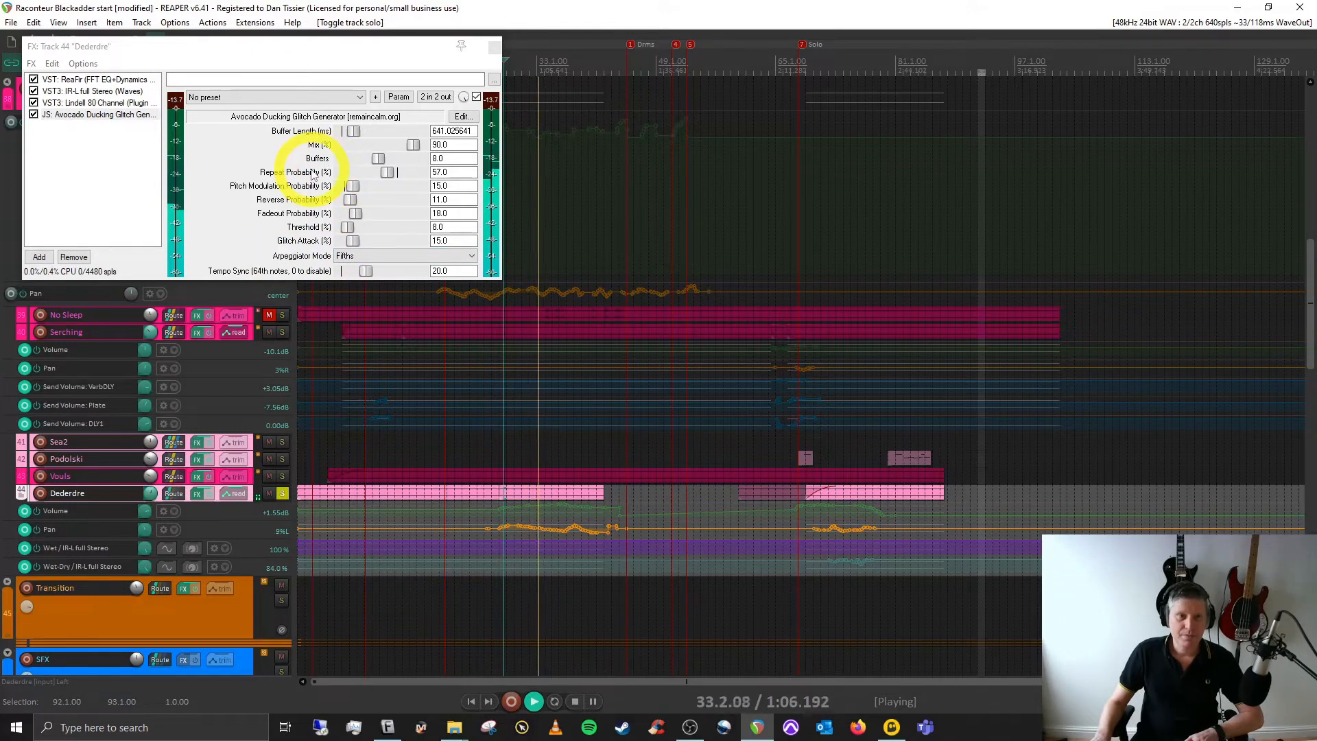
pyautogui.press('space')
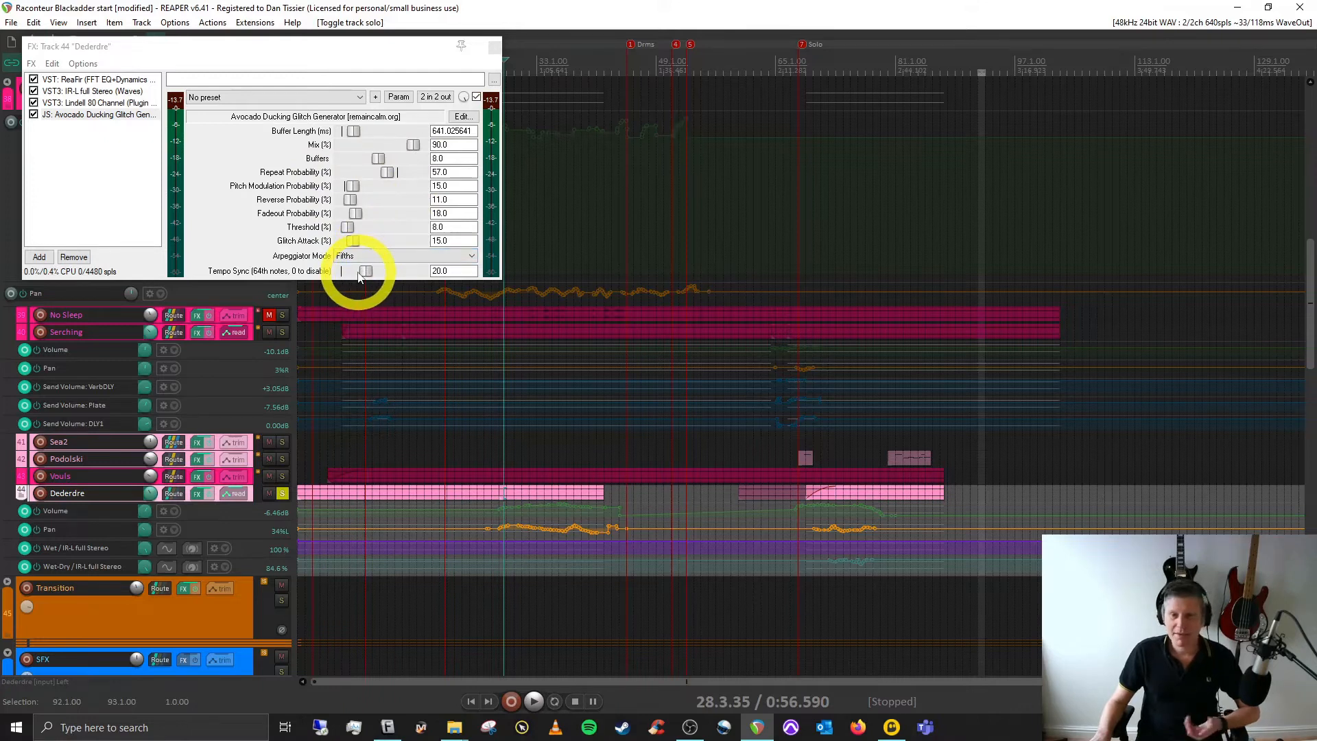
pyautogui.click(494, 48)
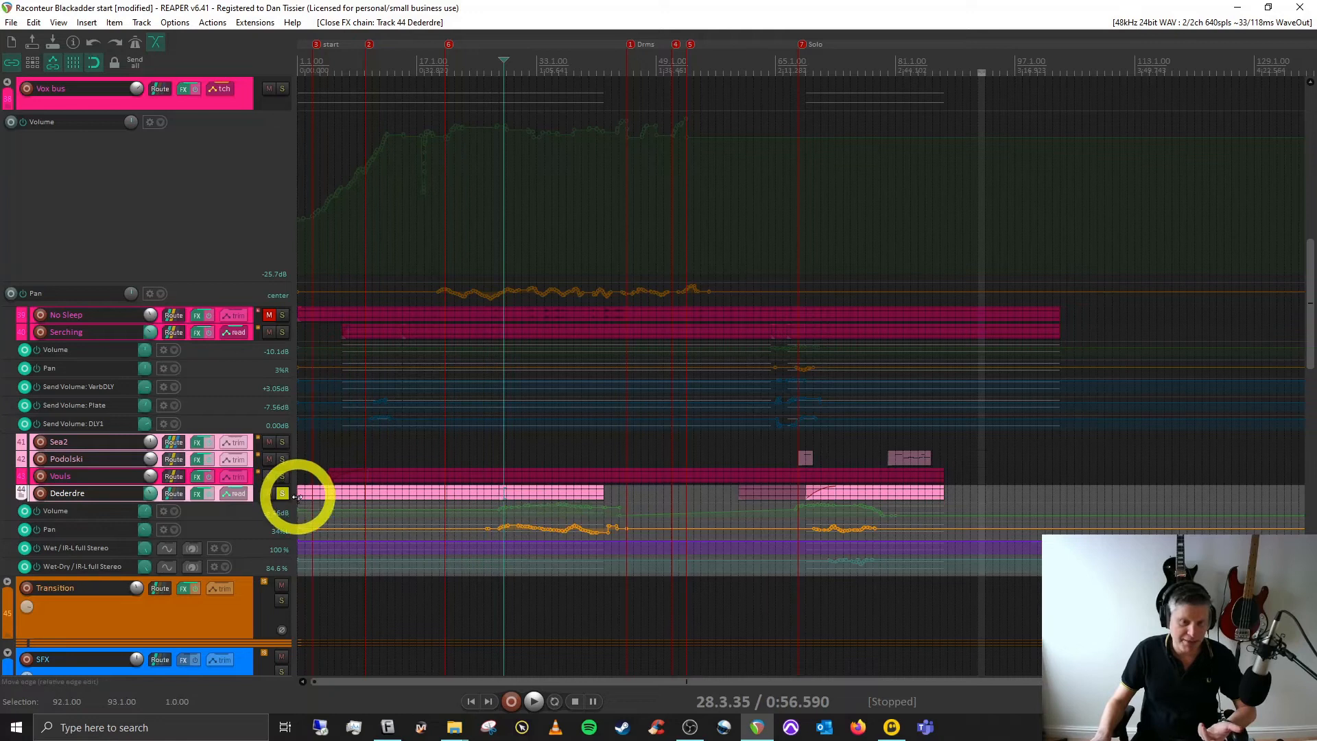
pyautogui.click(282, 494)
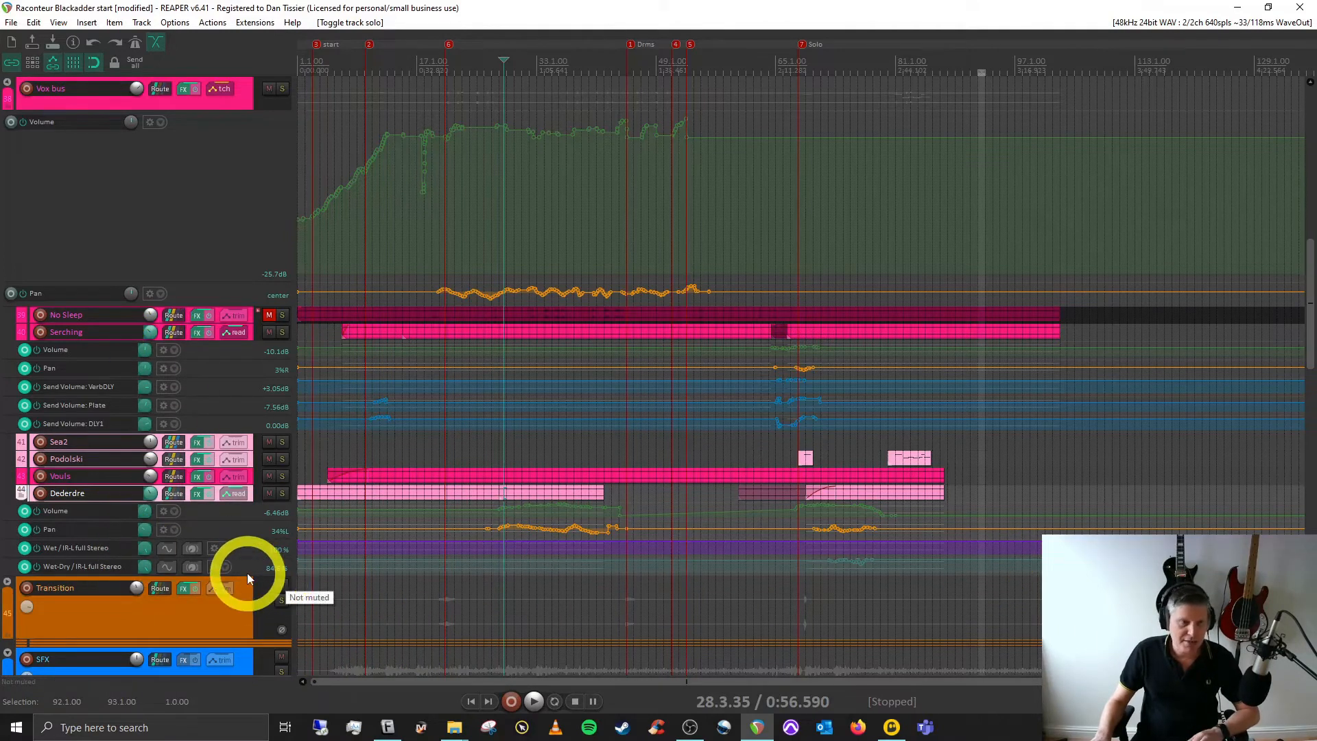
# Inspect the OrilRiver reverb on the Bverb2 return and the ValhallaSupermassive settings on the VerbDLY return.
pyautogui.moveTo(1307, 356); pyautogui.dragTo(1307, 623)
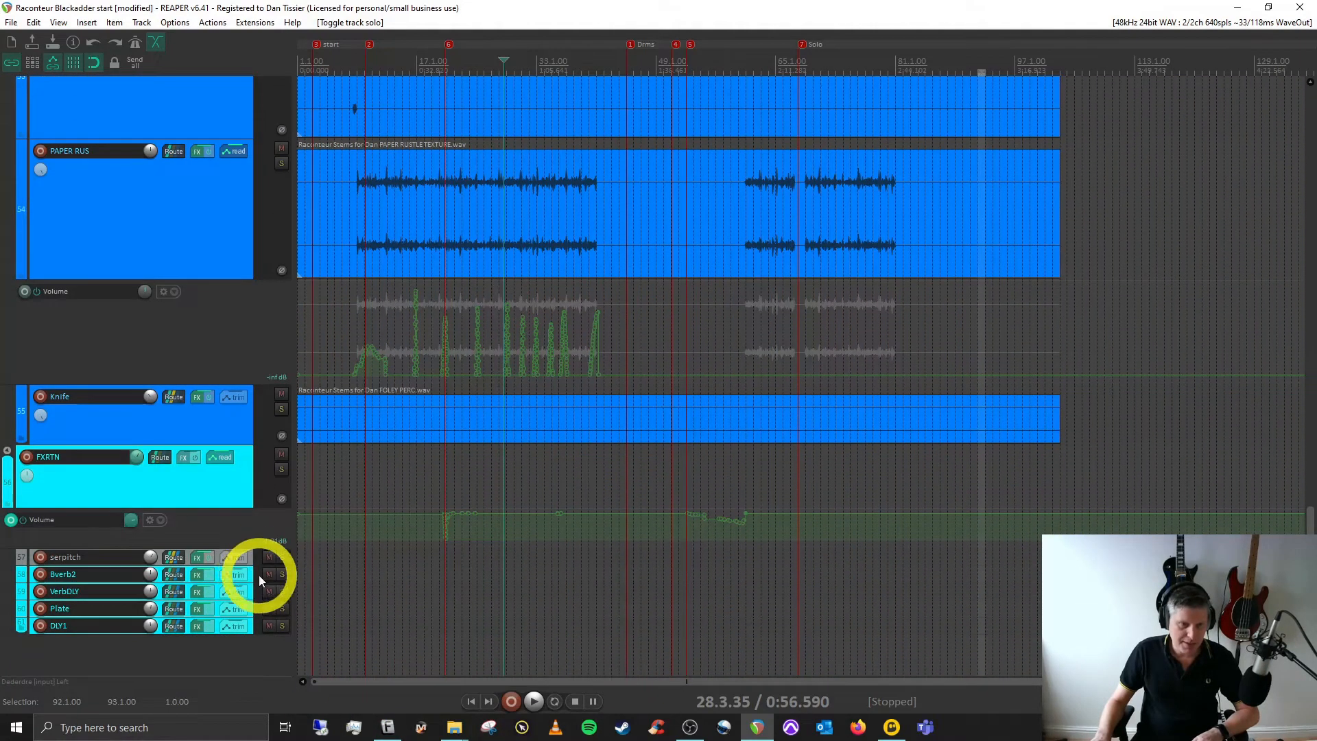
pyautogui.click(197, 576)
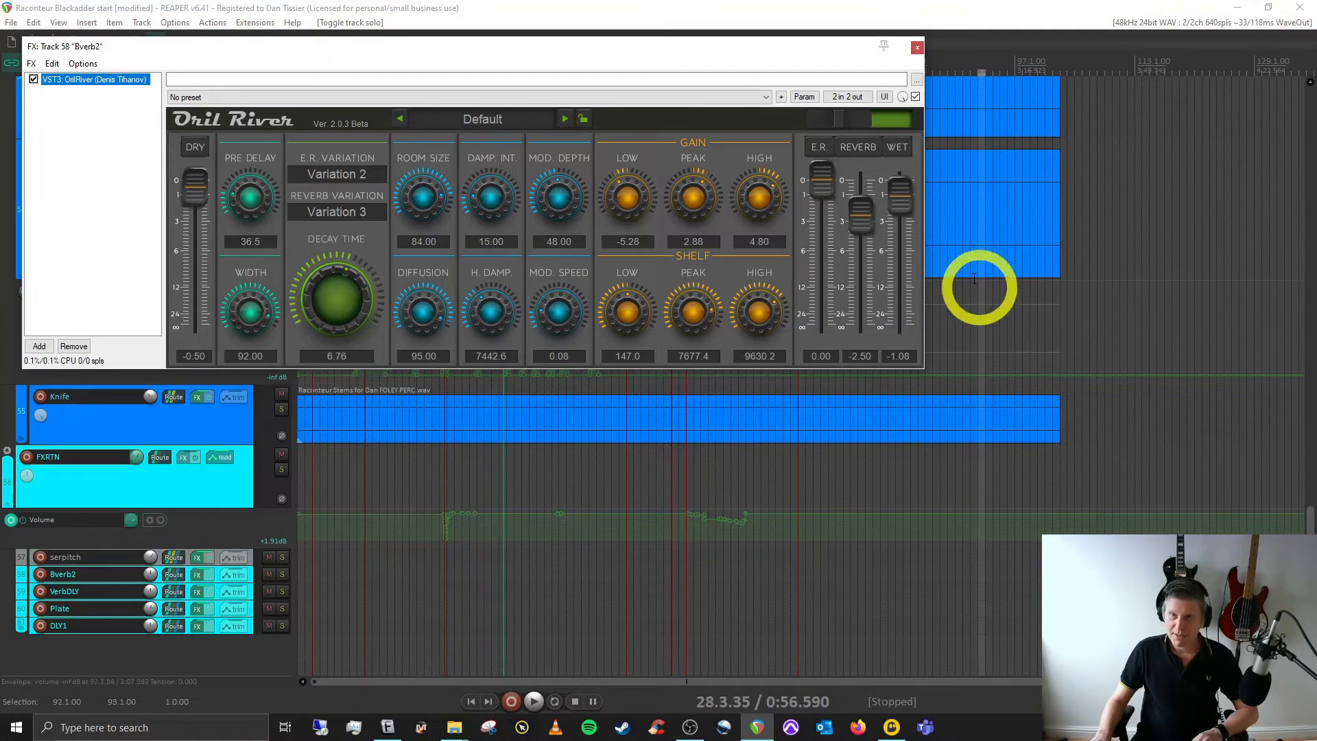
pyautogui.click(918, 47)
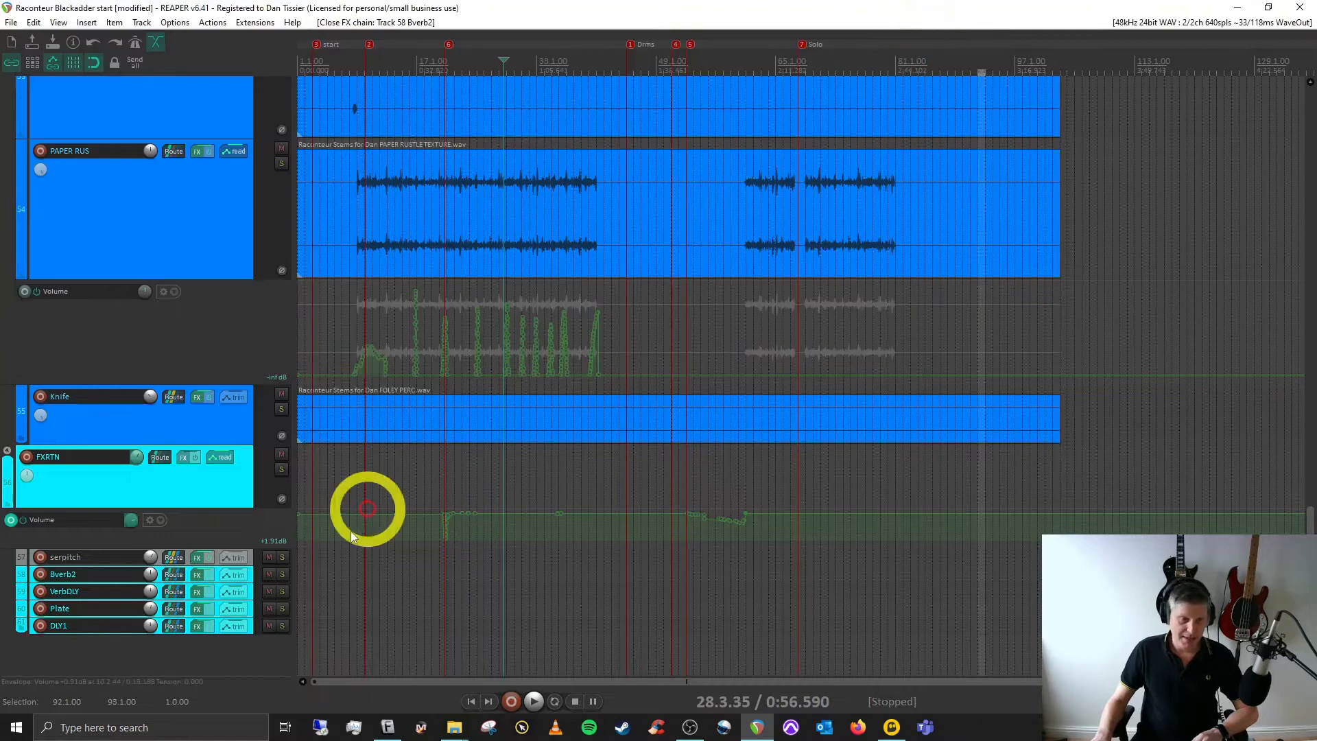
pyautogui.click(198, 592)
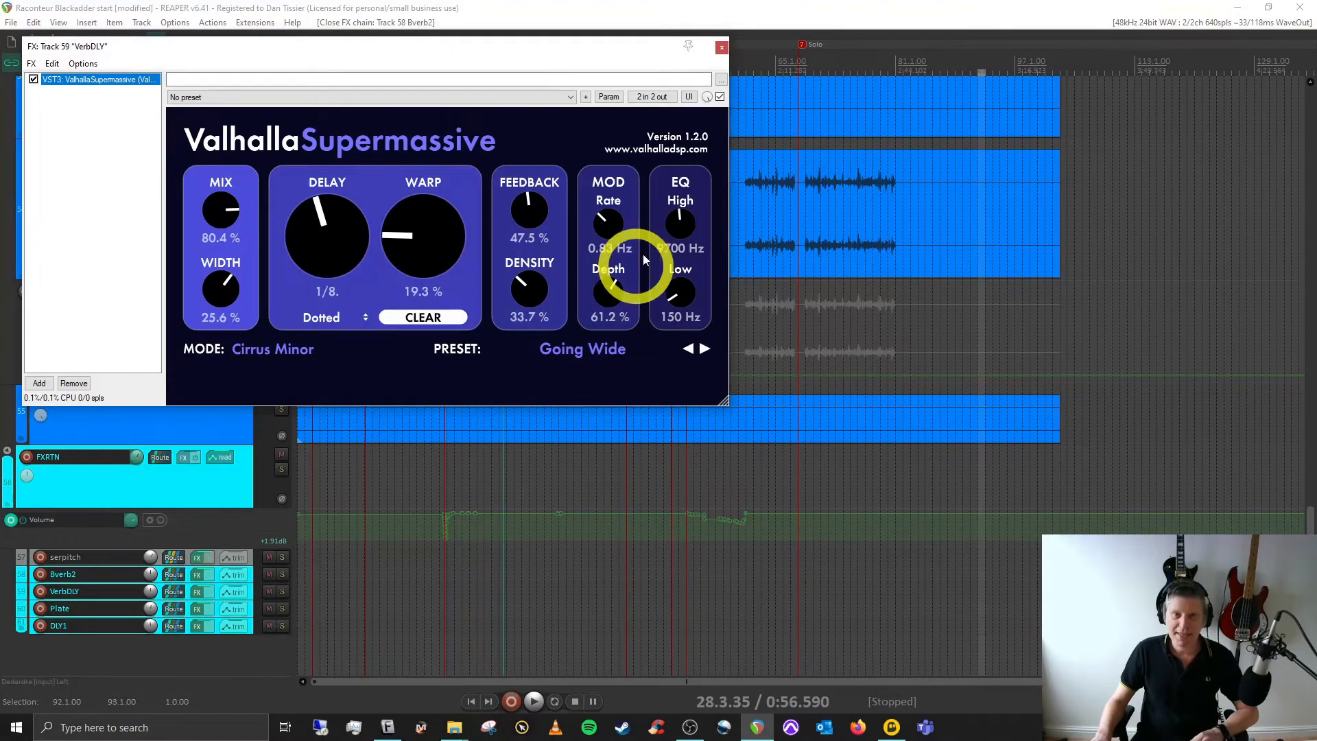
pyautogui.click(721, 48)
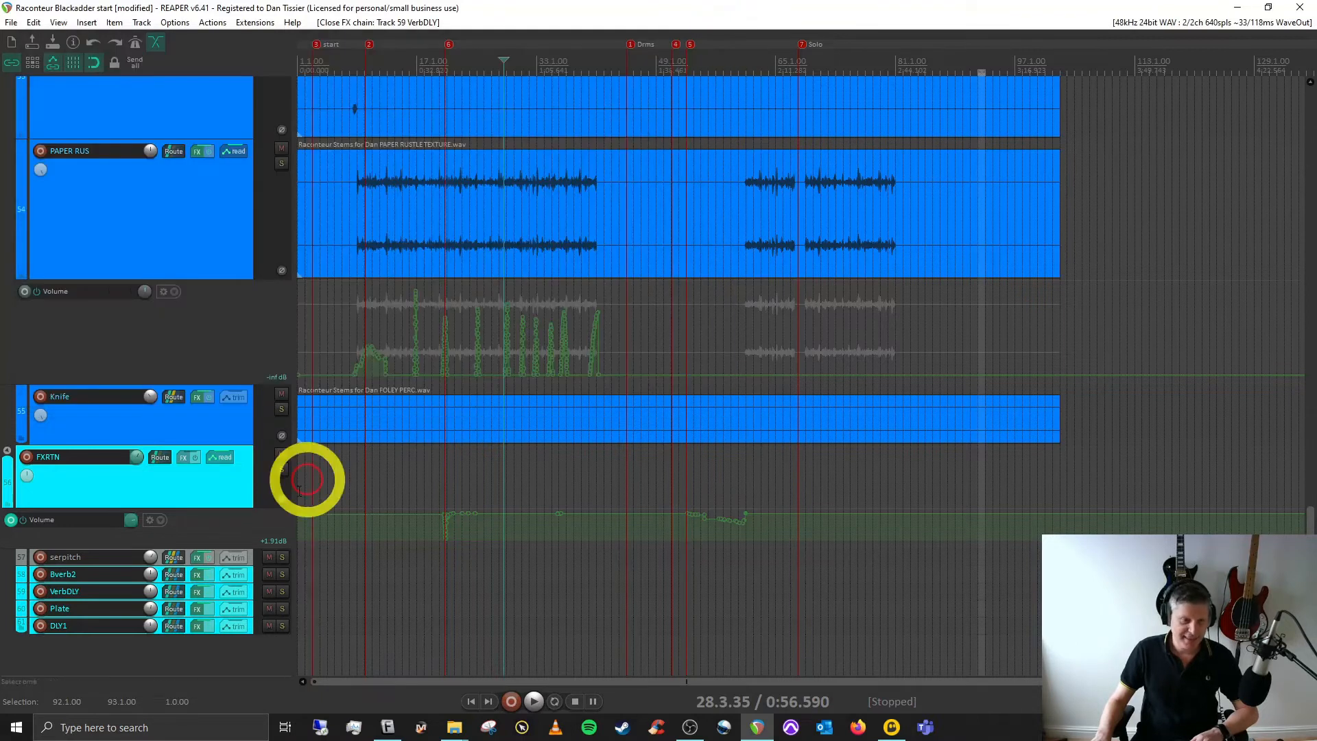
# Inspect the effects on the Plate, DLY1 and serpitch return tracks, closing each effects window after viewing.
pyautogui.click(197, 609)
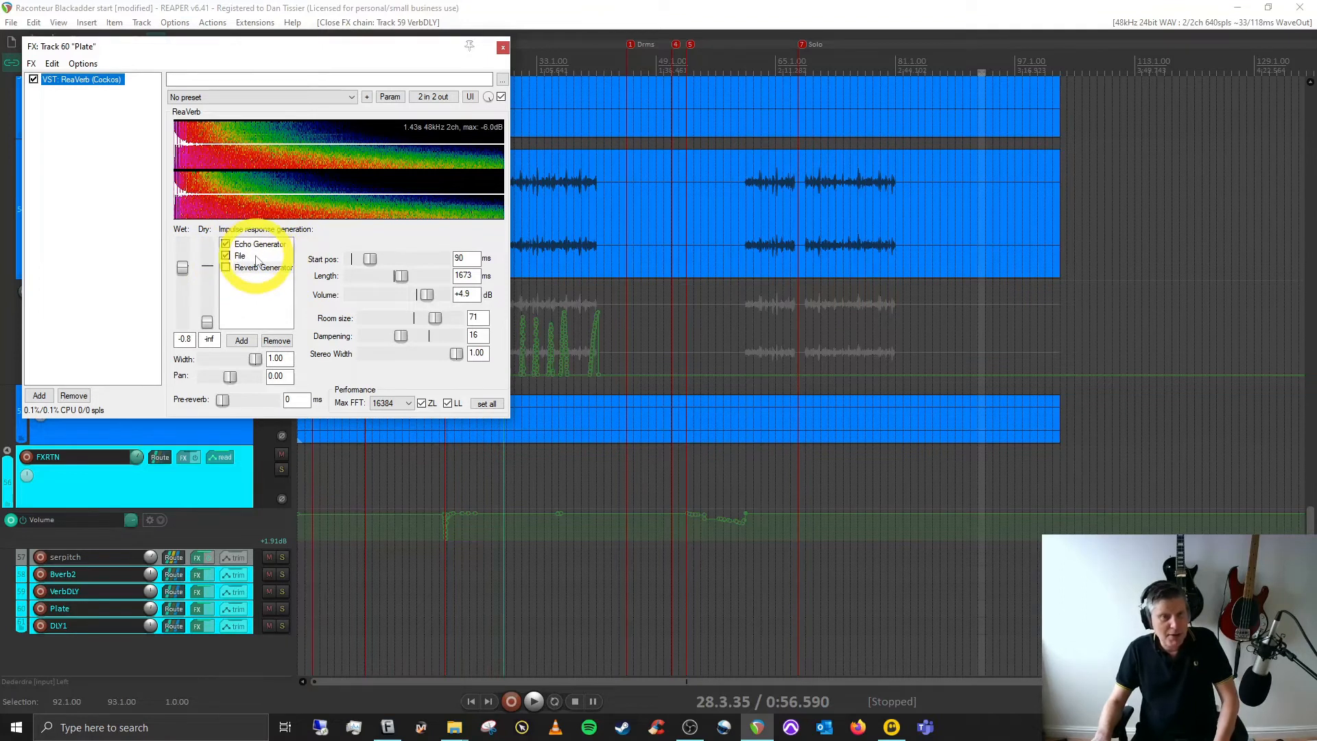
pyautogui.click(504, 49)
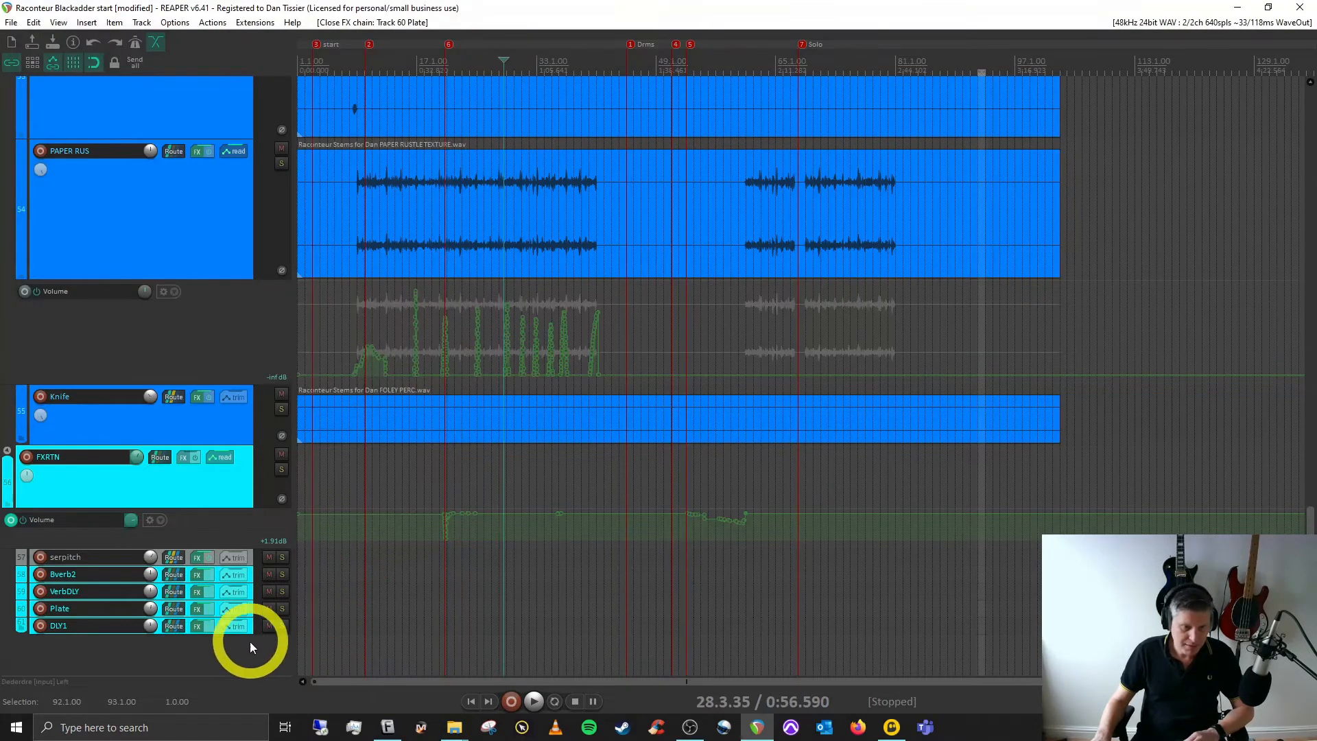
pyautogui.click(197, 626)
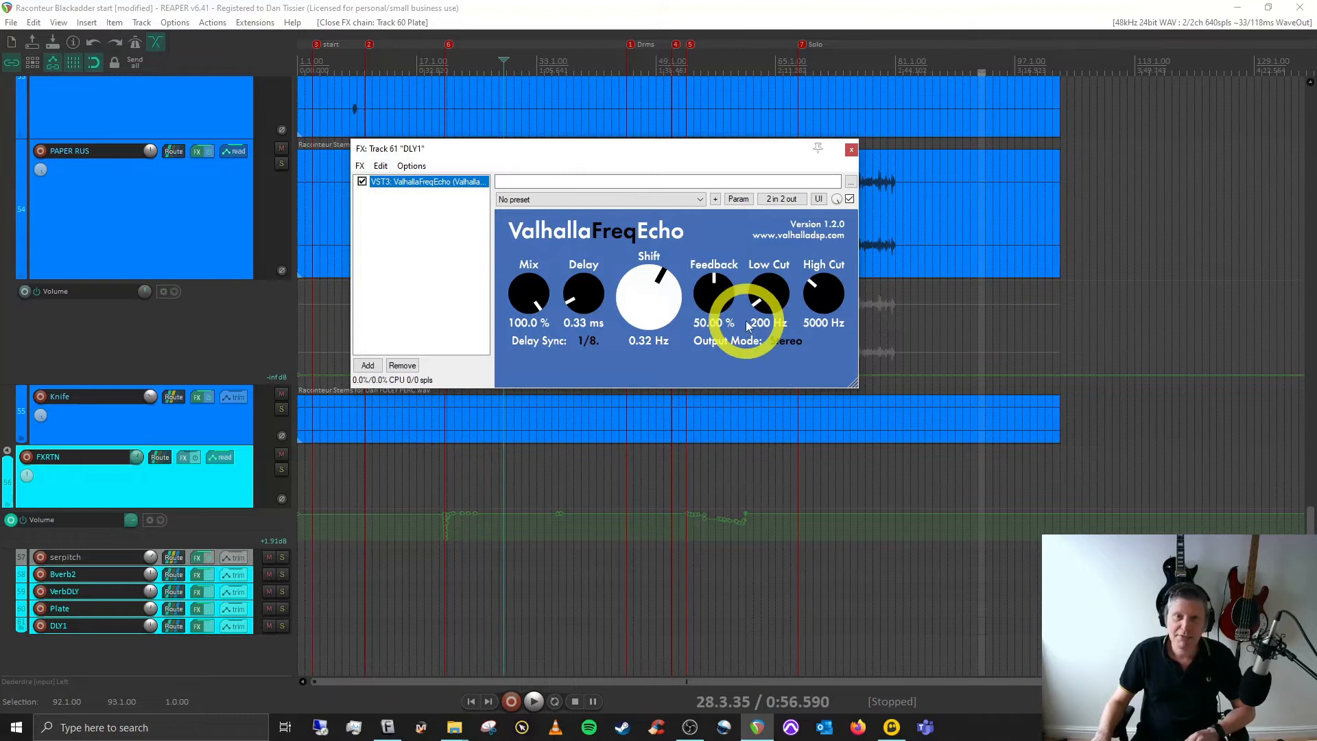
pyautogui.click(850, 150)
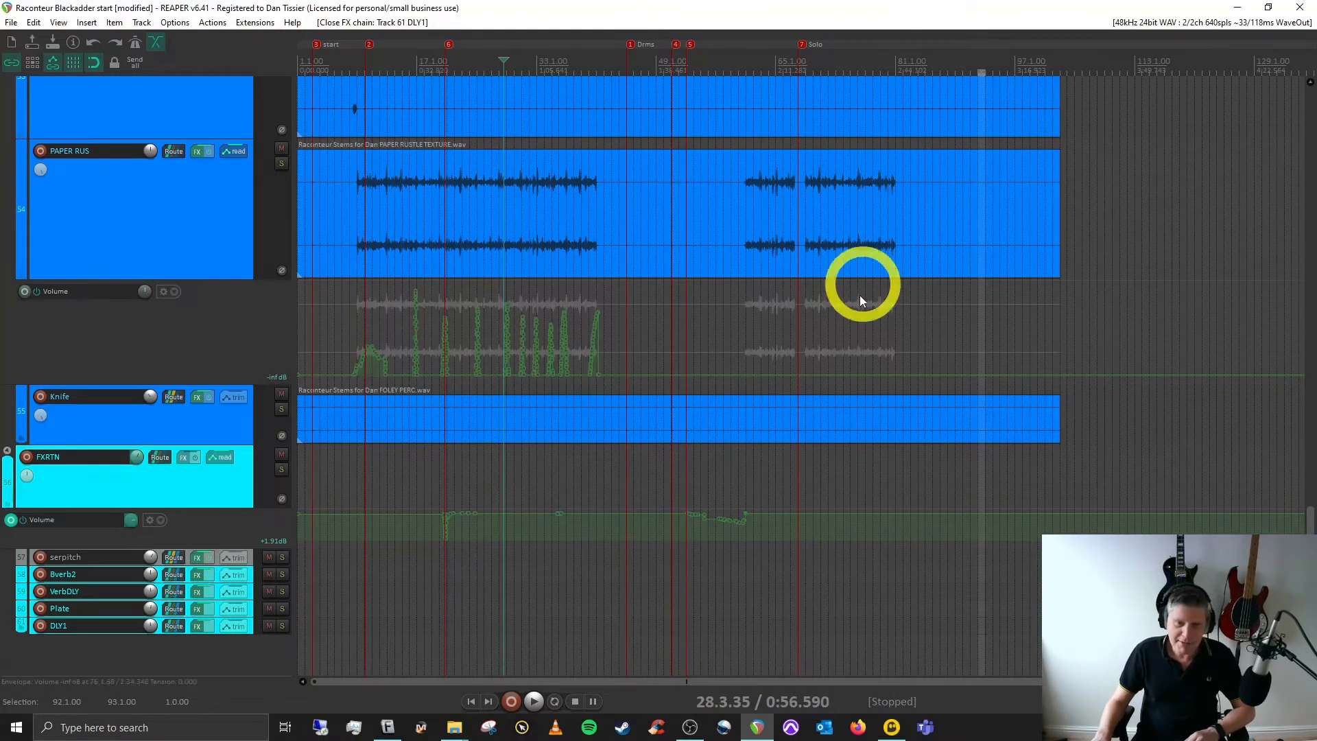
pyautogui.click(197, 558)
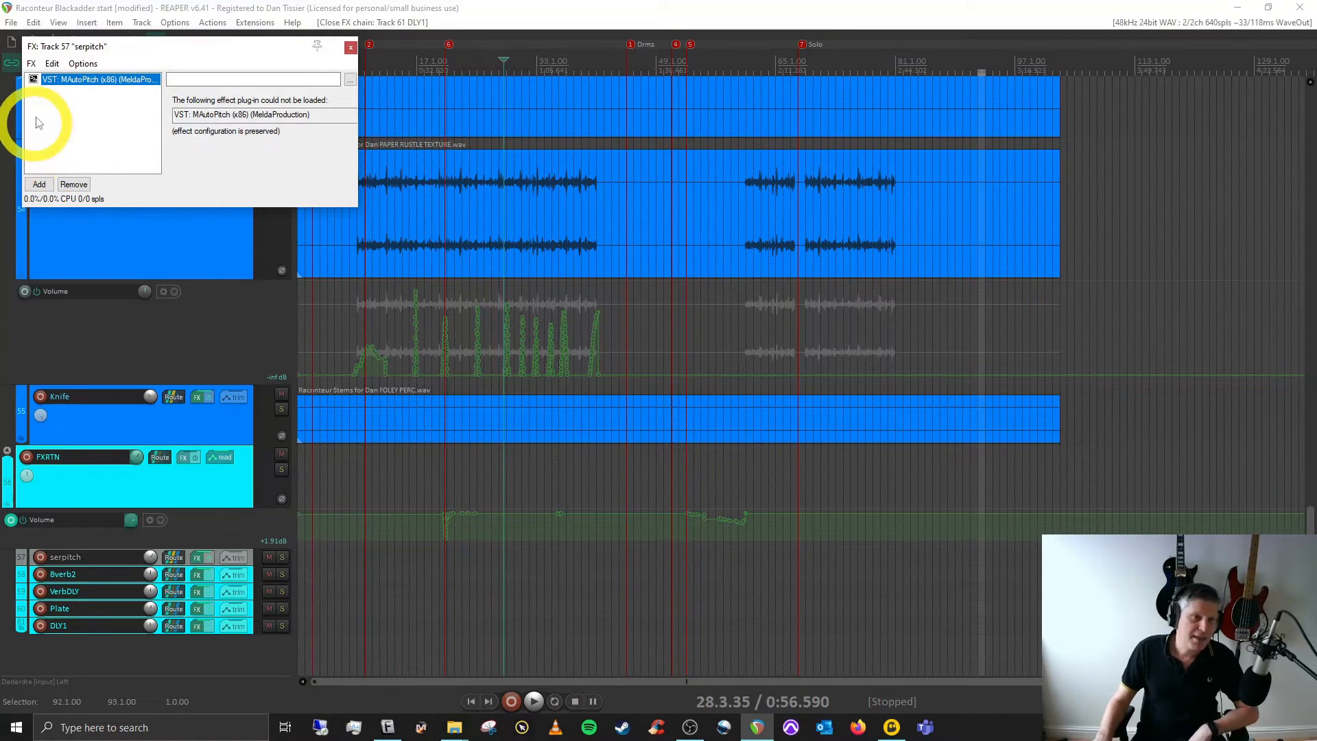
pyautogui.click(350, 48)
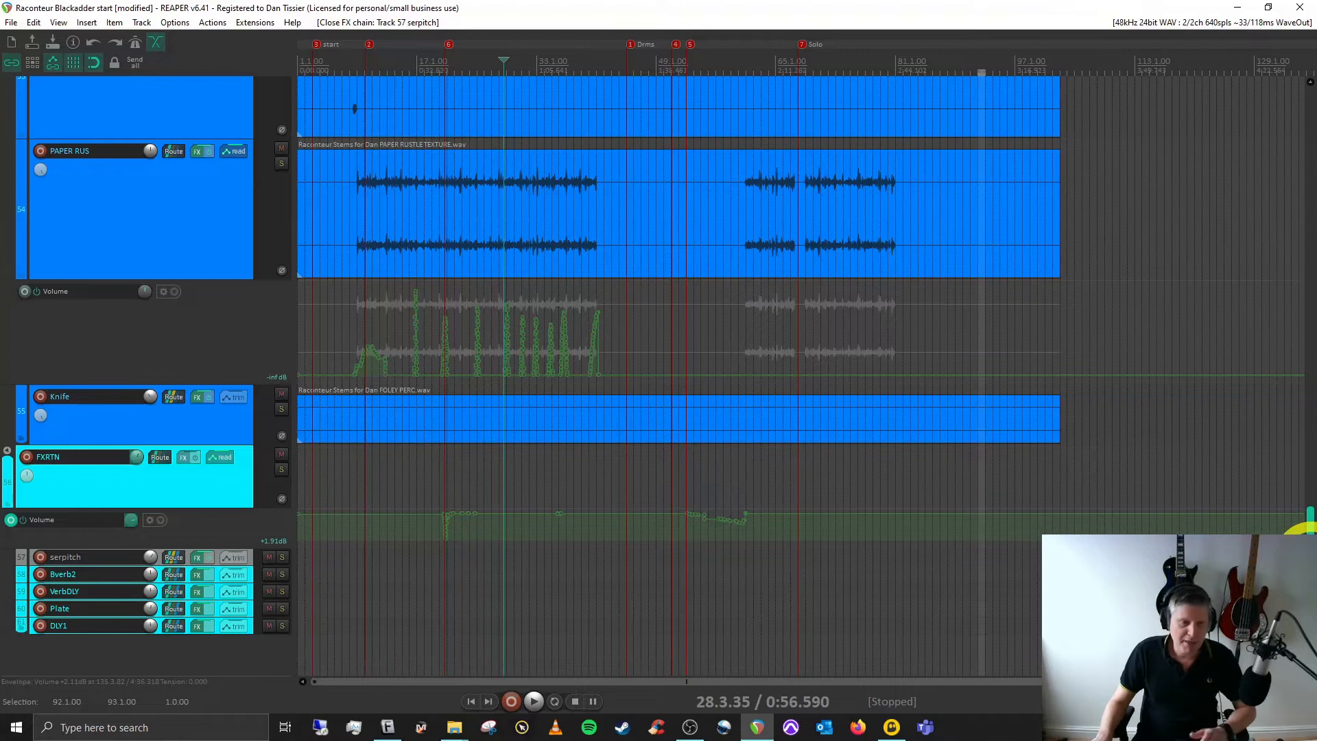
# Return to the drum and bass tracks and audition the full mix from bar 29 and from bar 42.
pyautogui.scroll(1, 1308, 528)
pyautogui.scroll(3, 1309, 525)
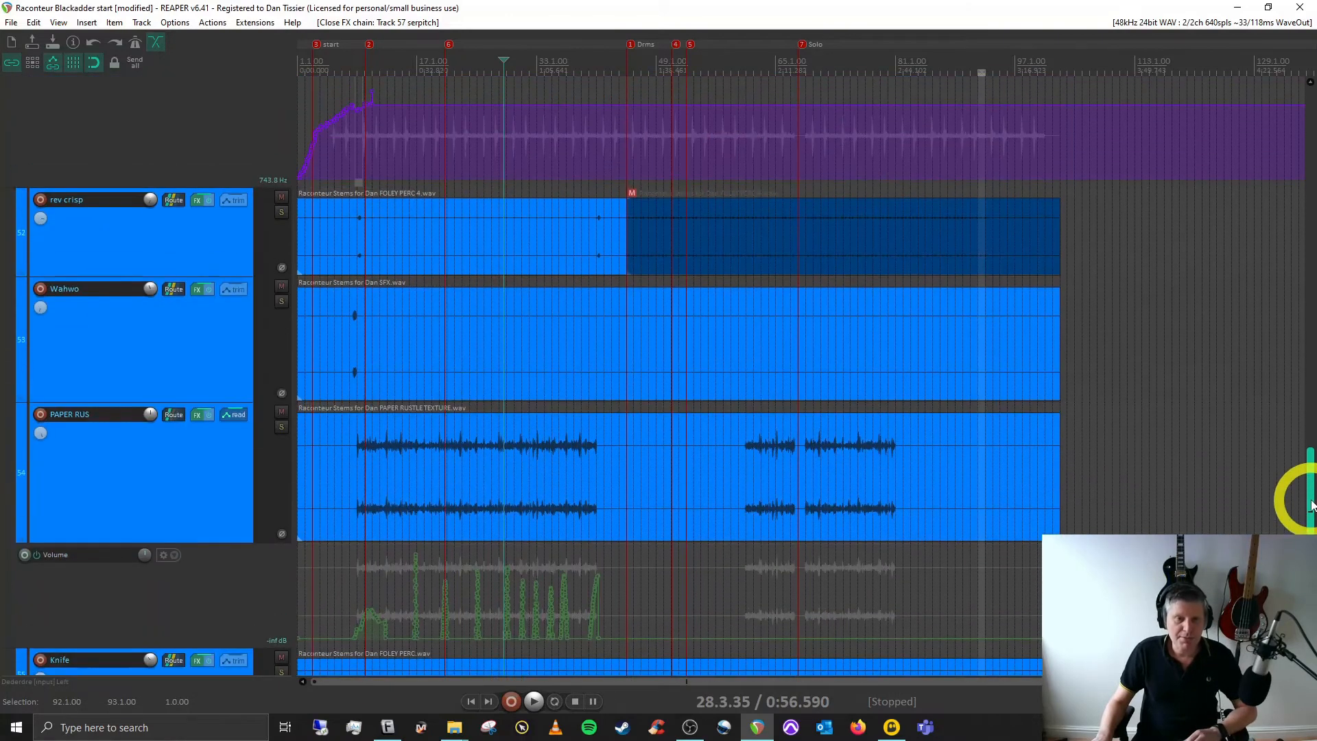
pyautogui.scroll(-4, 1308, 521)
pyautogui.moveTo(1309, 525); pyautogui.dragTo(1296, 144)
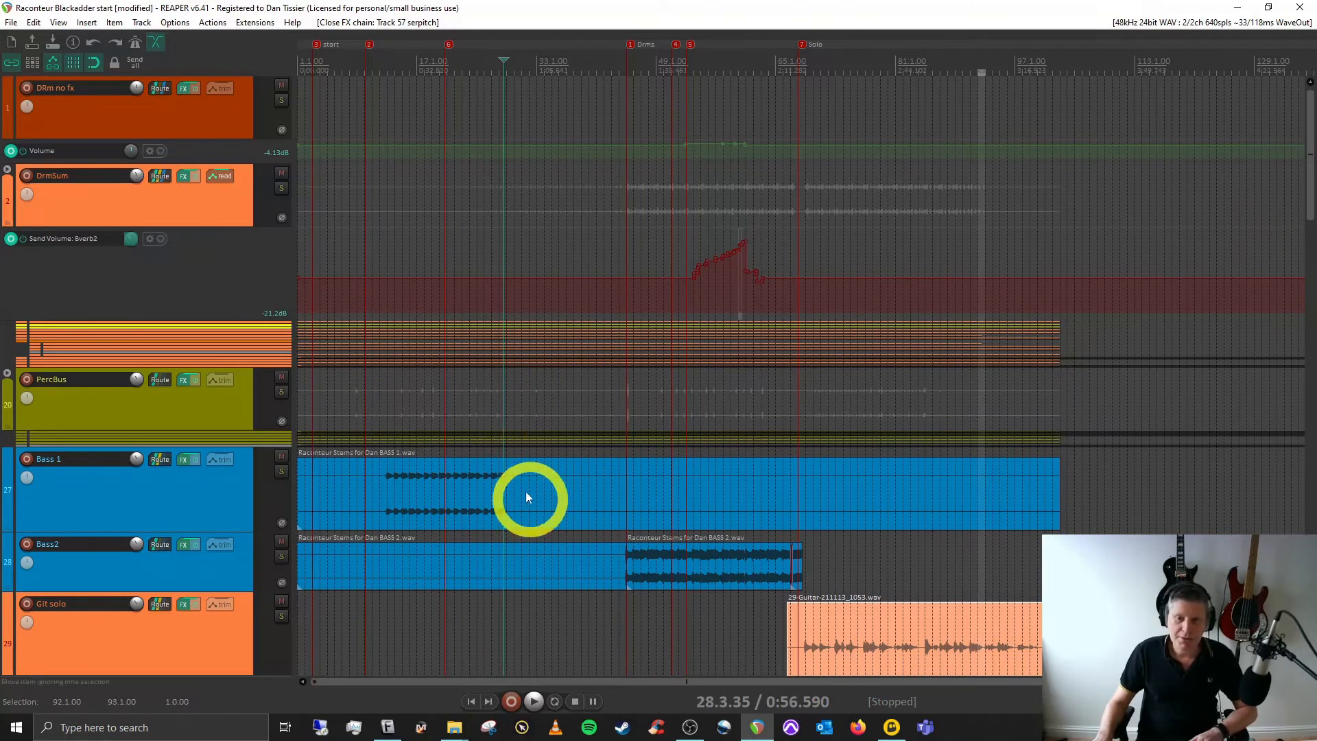
pyautogui.click(506, 67)
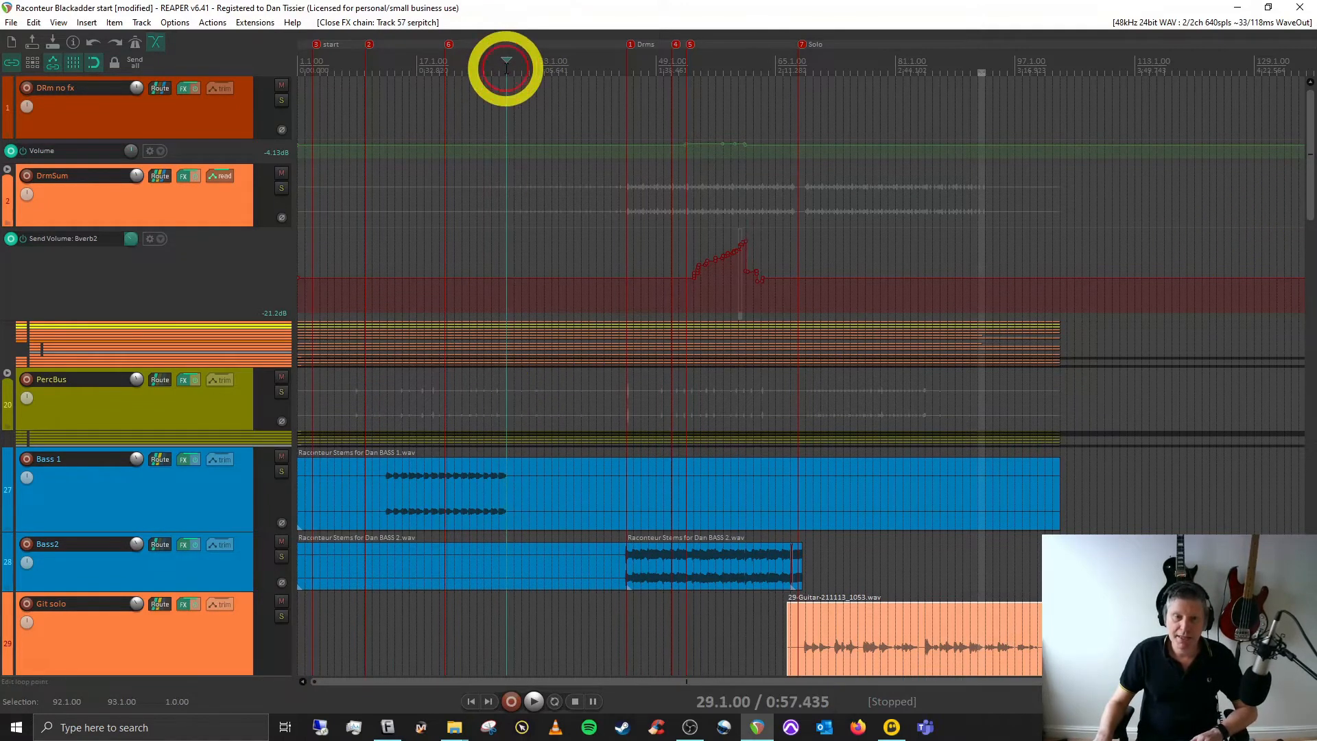
pyautogui.press('space')
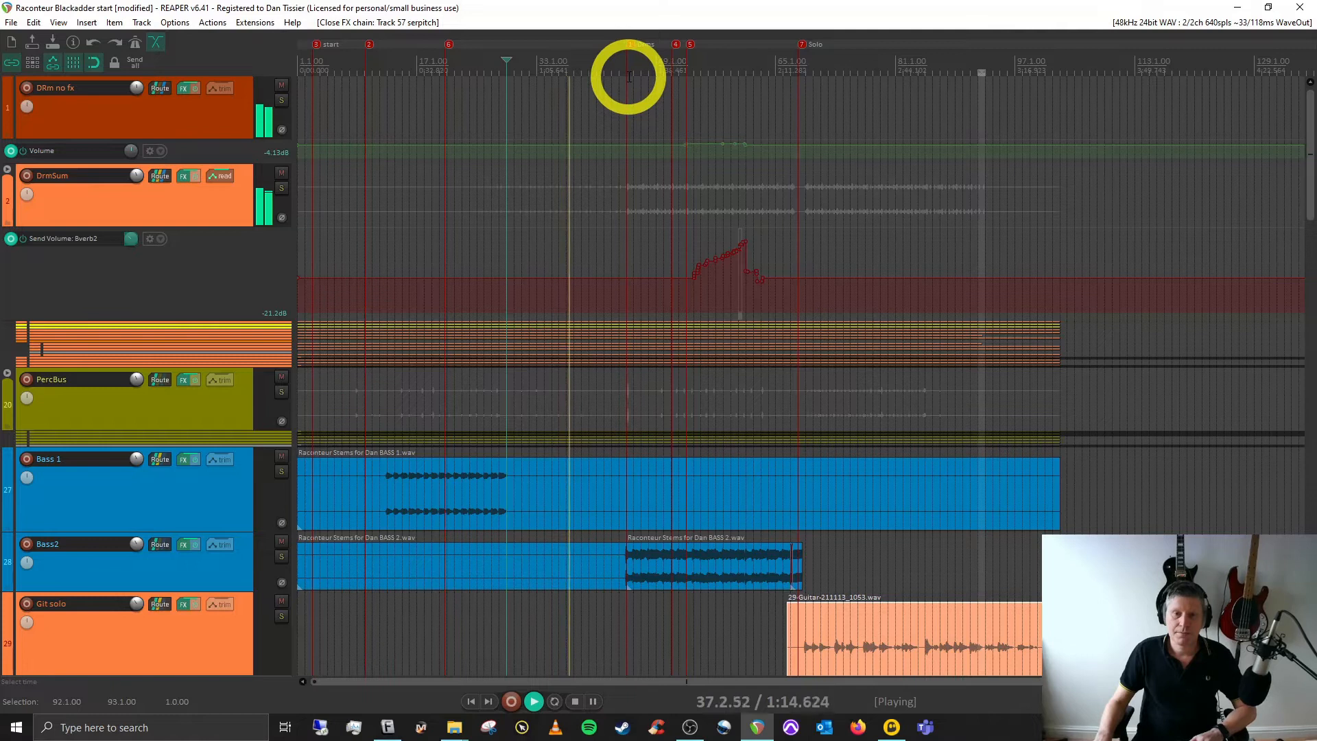
pyautogui.press('space')
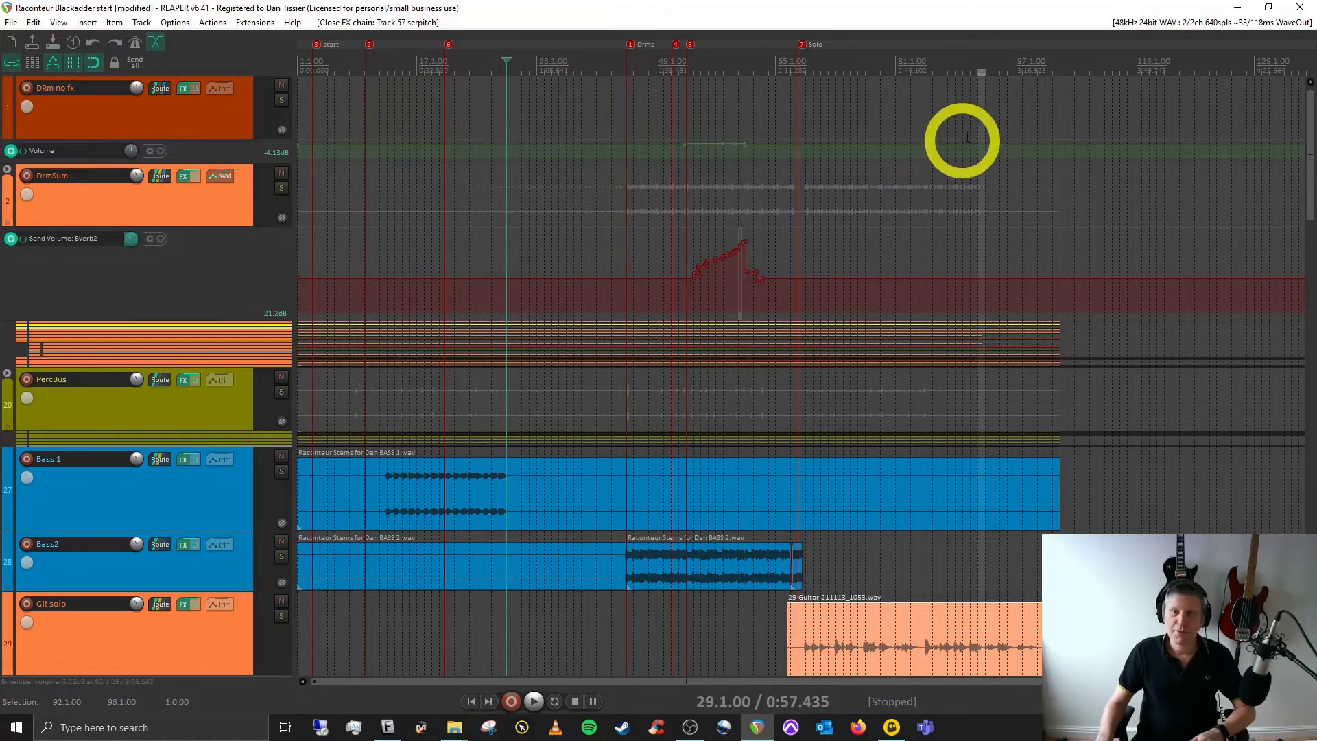
pyautogui.click(604, 59)
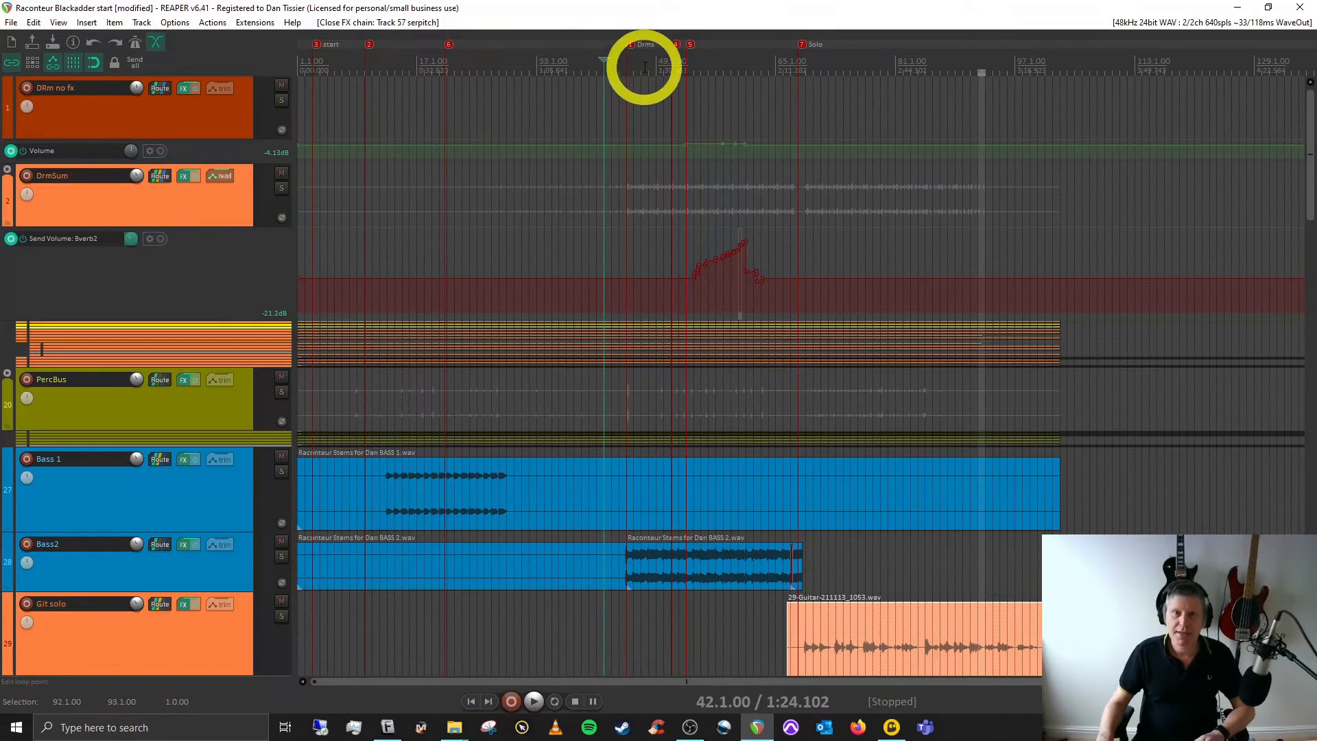
pyautogui.press('space')
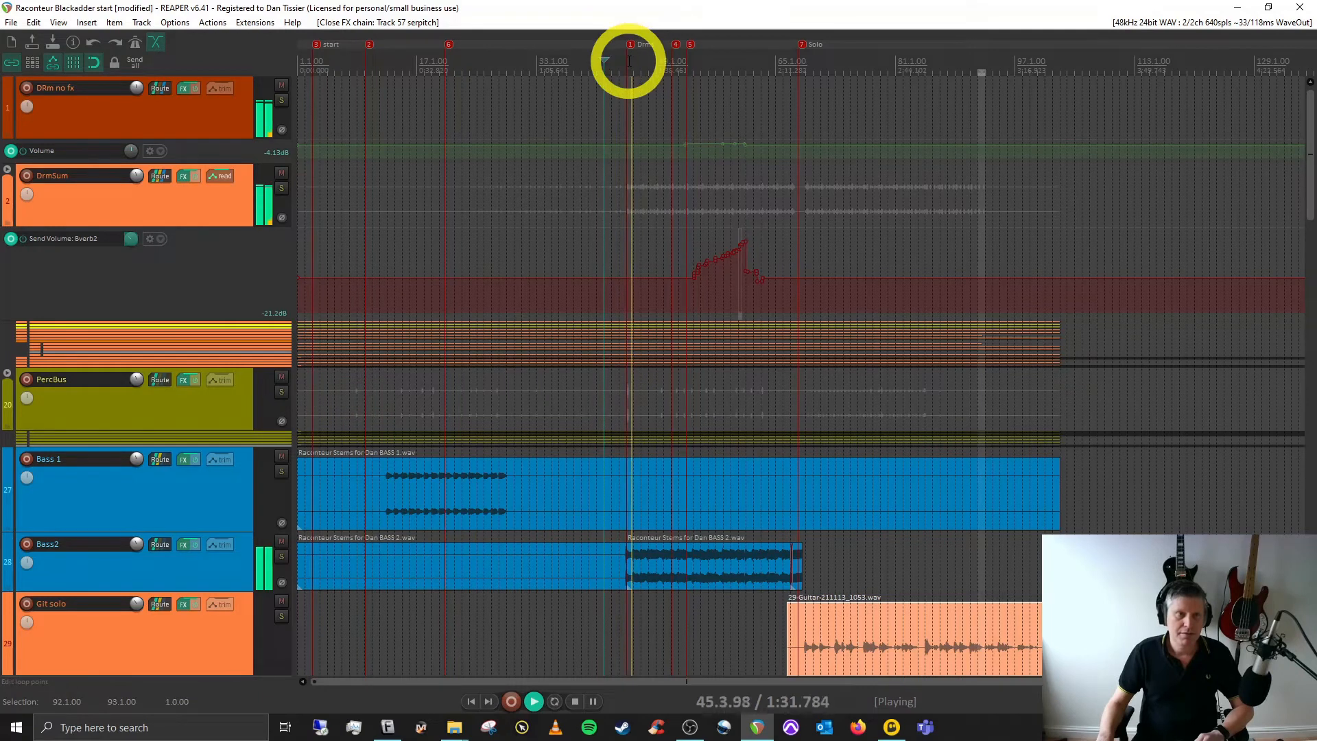
# Open the mixer at the drum channels and solo DrmSum and DRm no fx while the song plays.
pyautogui.hotkey('ctrl', 'm')
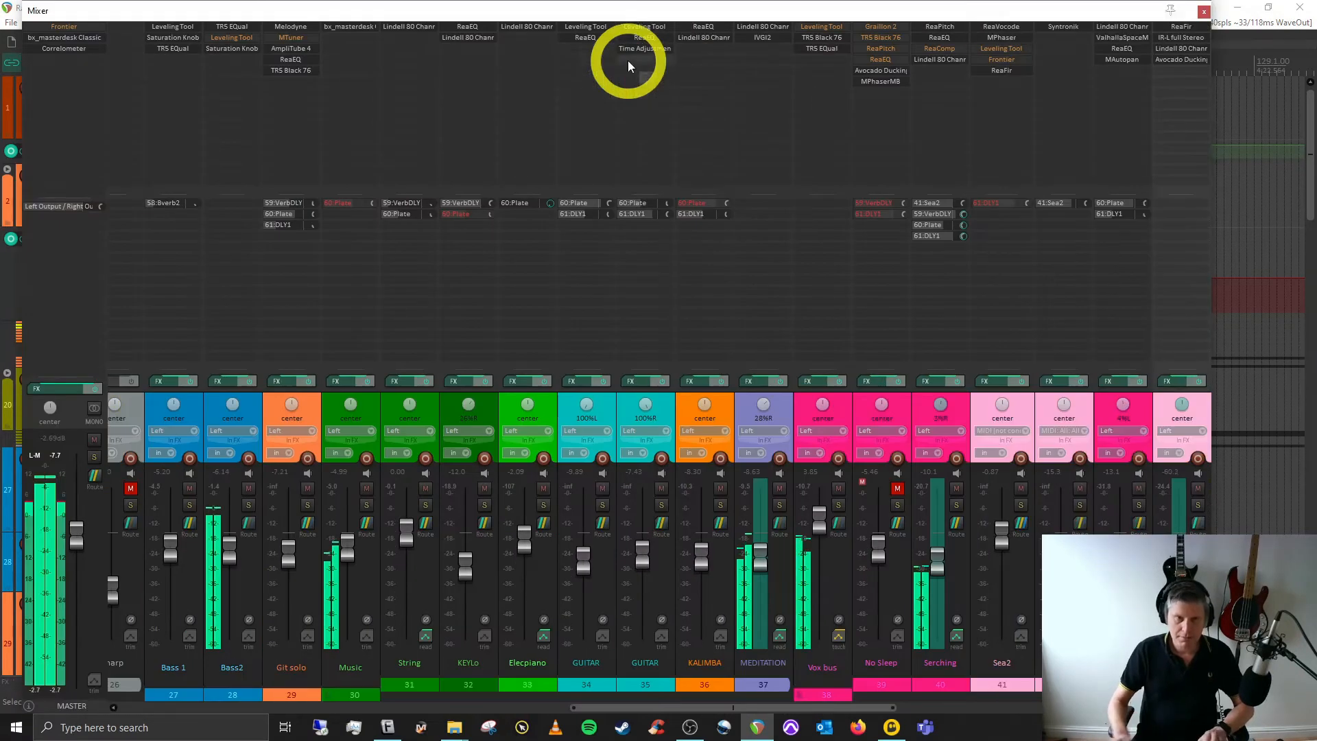
pyautogui.moveTo(598, 707); pyautogui.dragTo(100, 690)
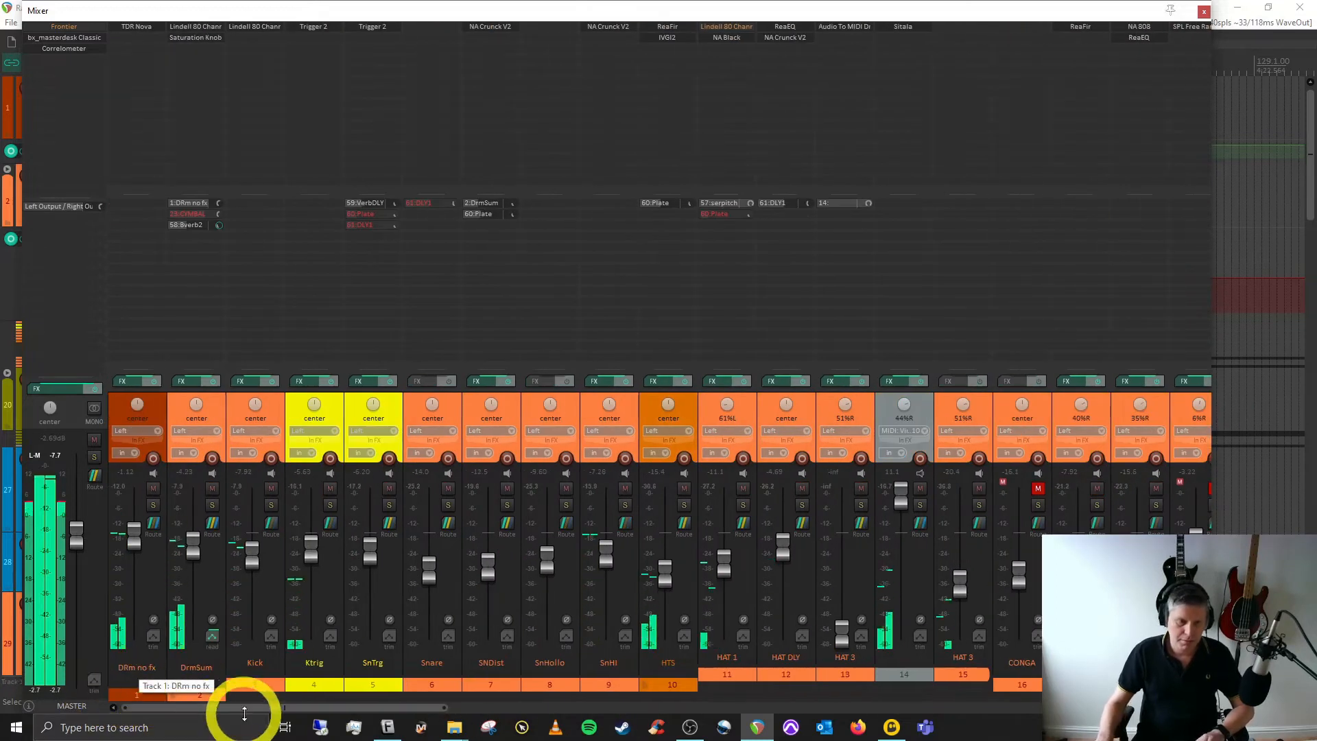
pyautogui.click(211, 505)
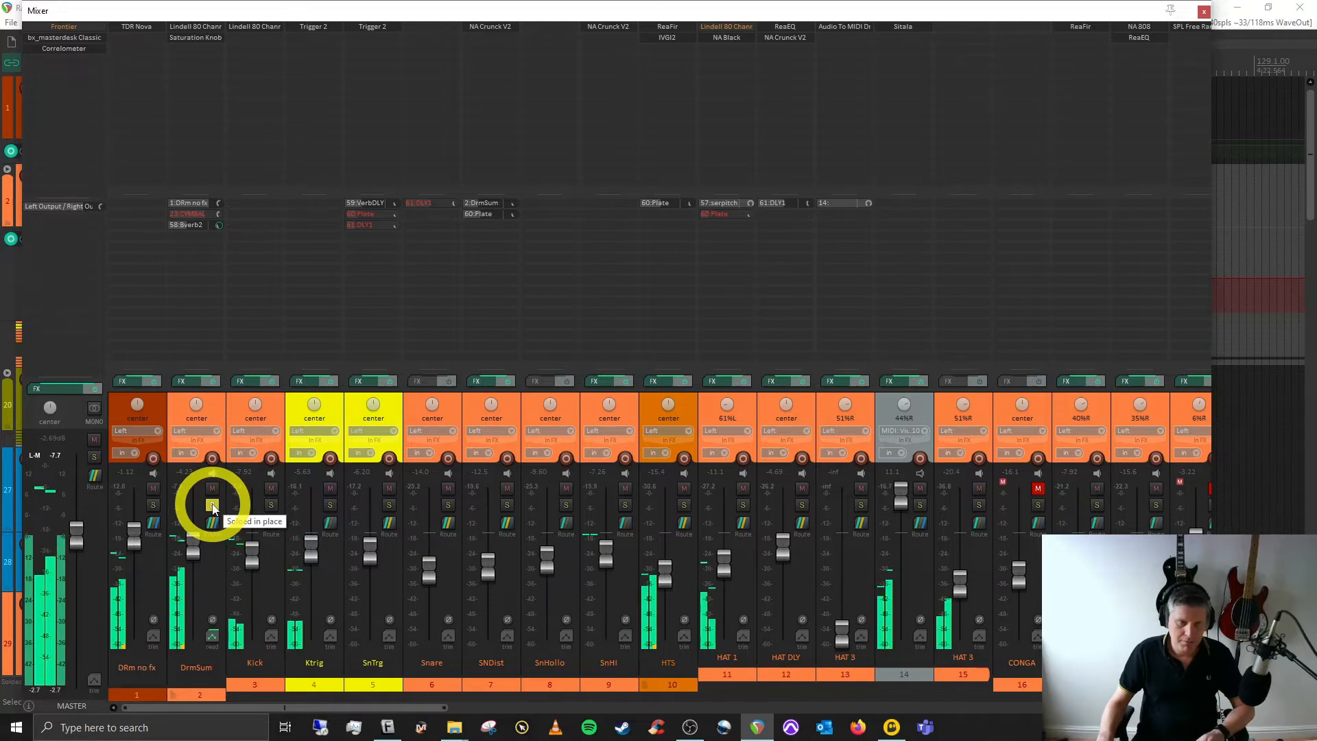
pyautogui.click(152, 511)
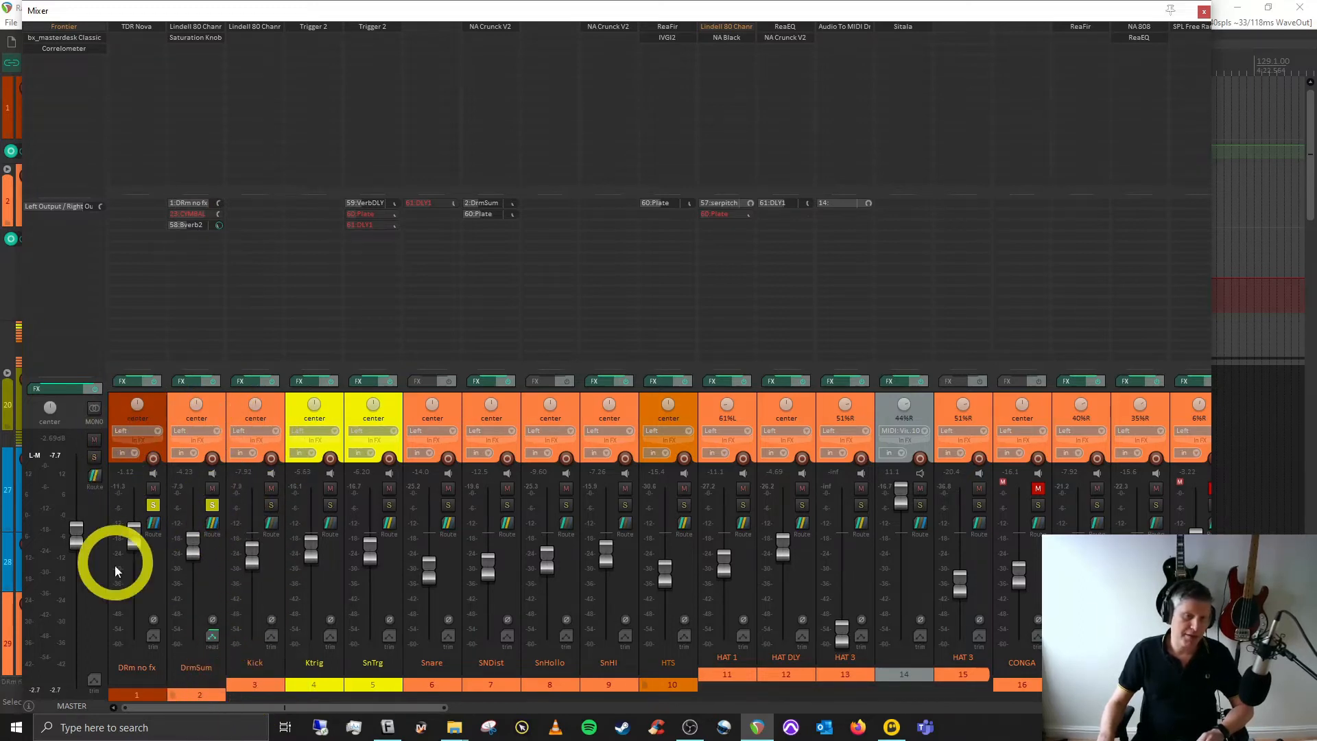
# Audition DRm no fx while inspecting its TDR Nova EQ bands I to III, close the EQ and unsolo that channel.
pyautogui.click(132, 27)
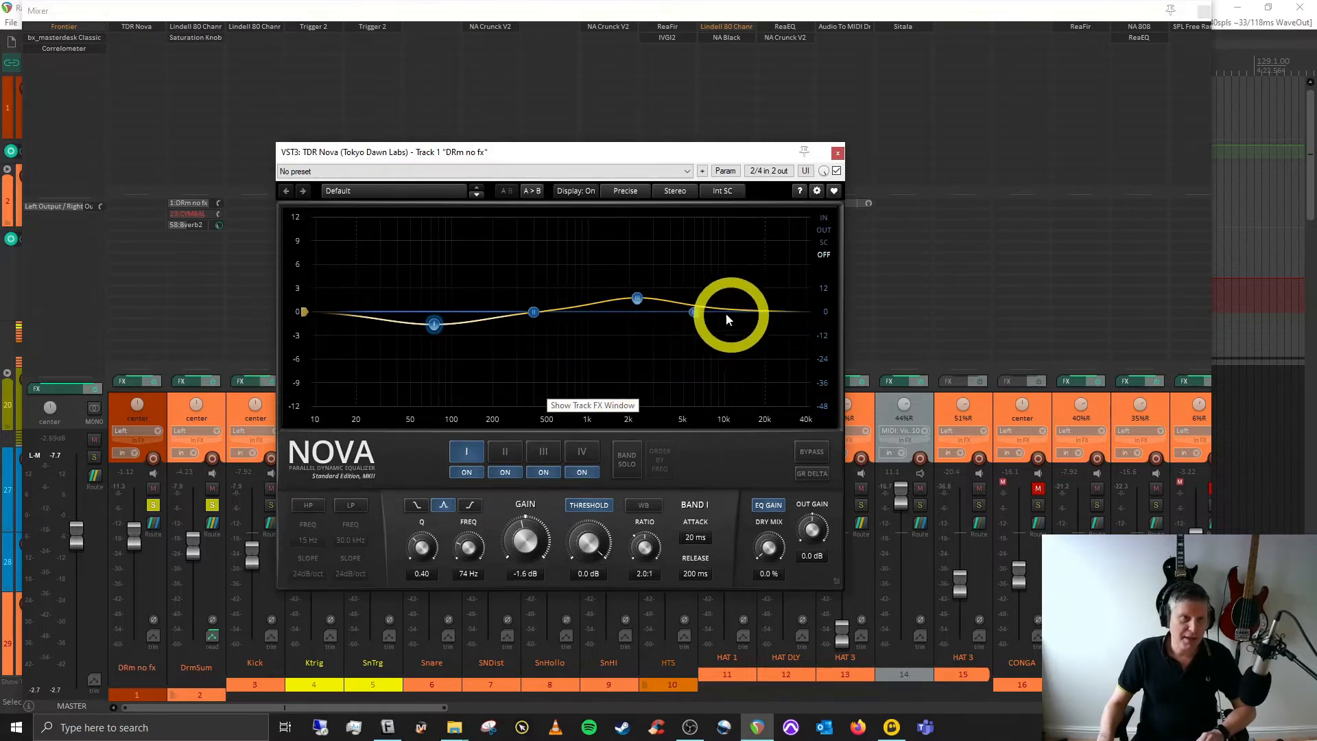
pyautogui.press('space')
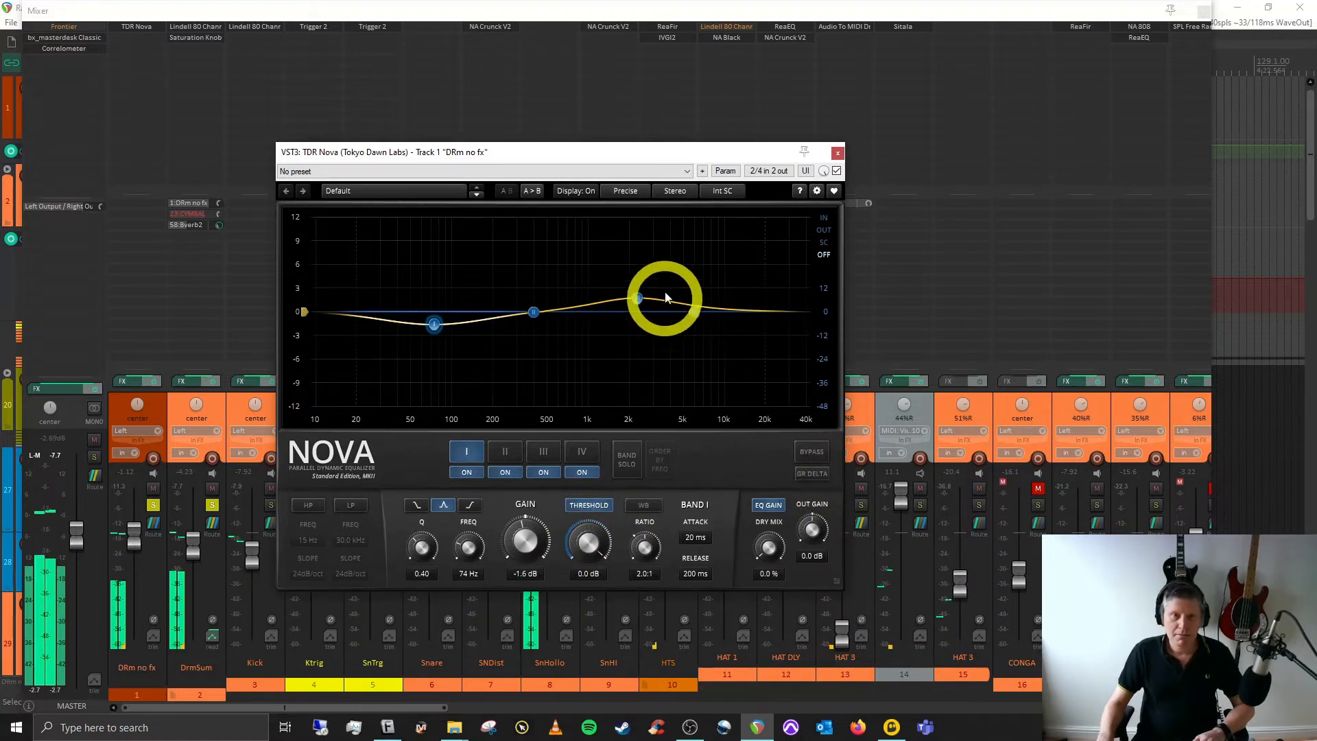
pyautogui.click(502, 452)
pyautogui.click(543, 452)
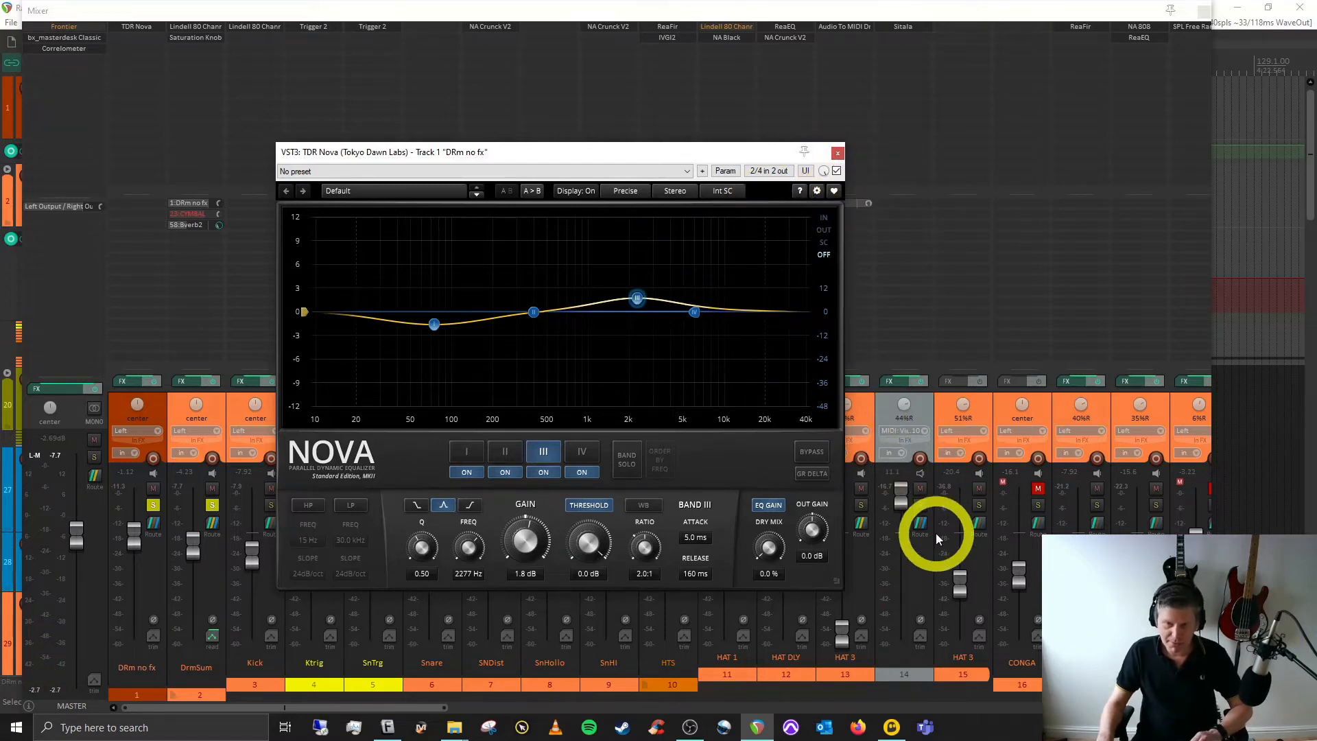
pyautogui.click(837, 154)
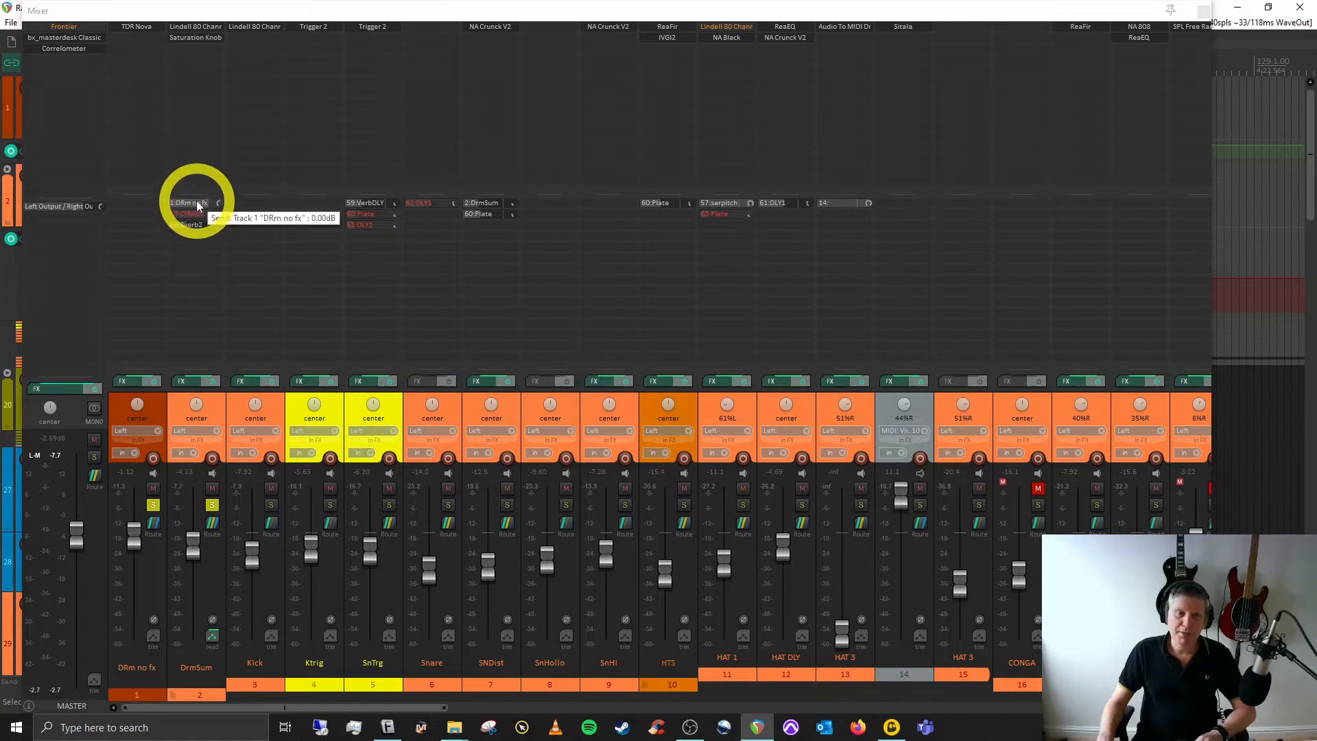
pyautogui.click(155, 506)
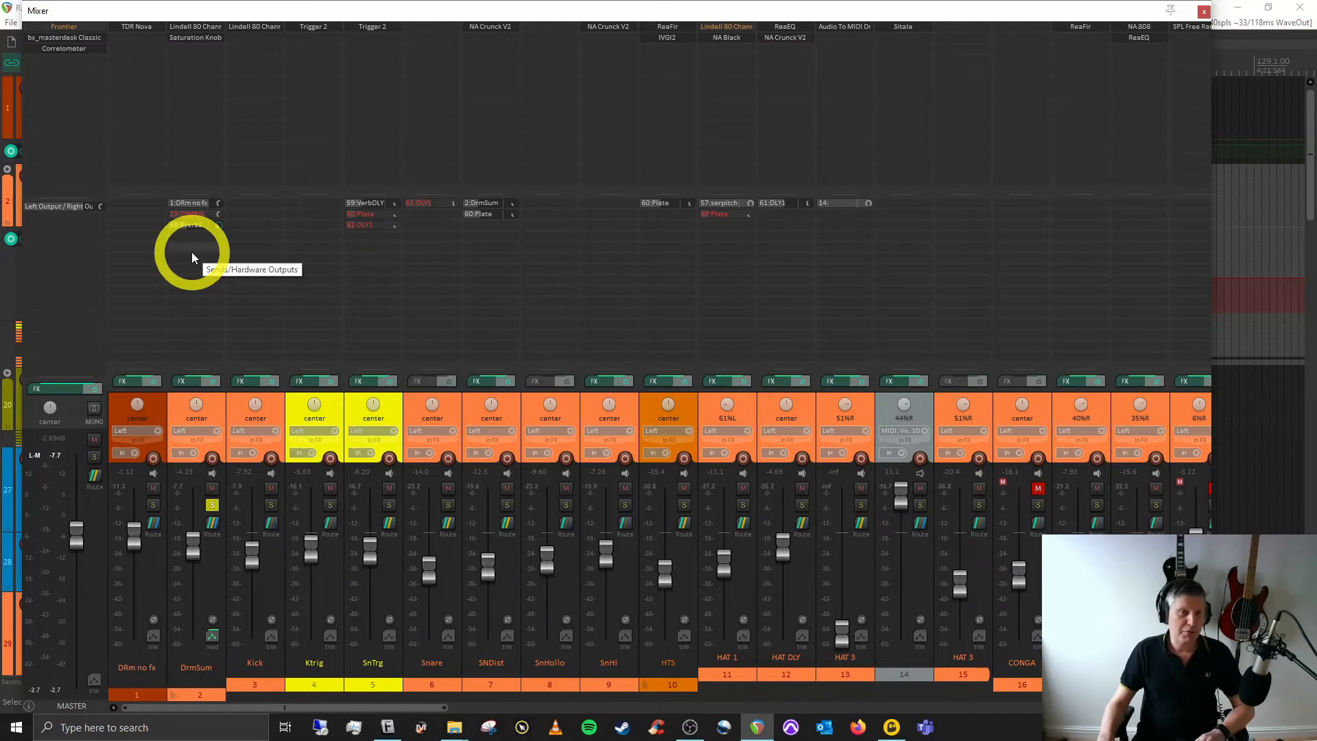
# Audition DrmSum in solo, switch the solo to DRm no fx for comparison, and unsolo both channels.
pyautogui.press('space')
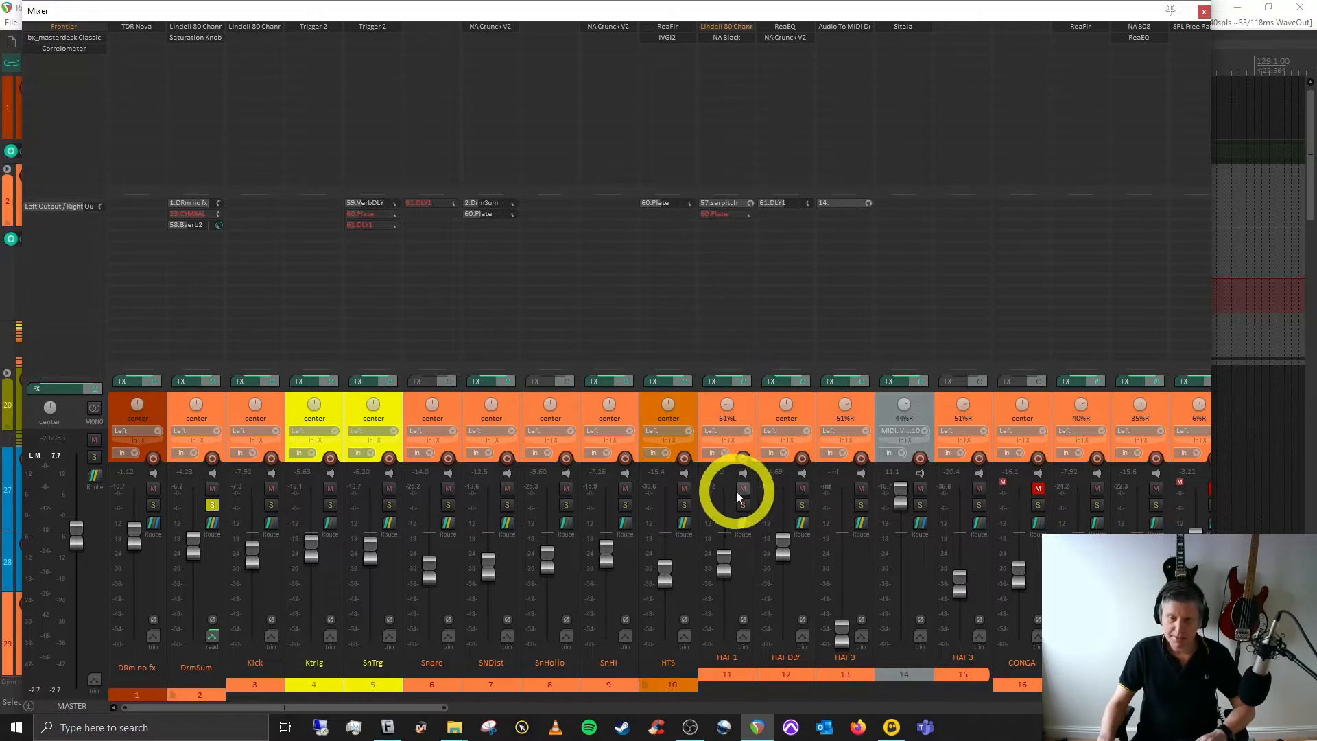
pyautogui.press('space')
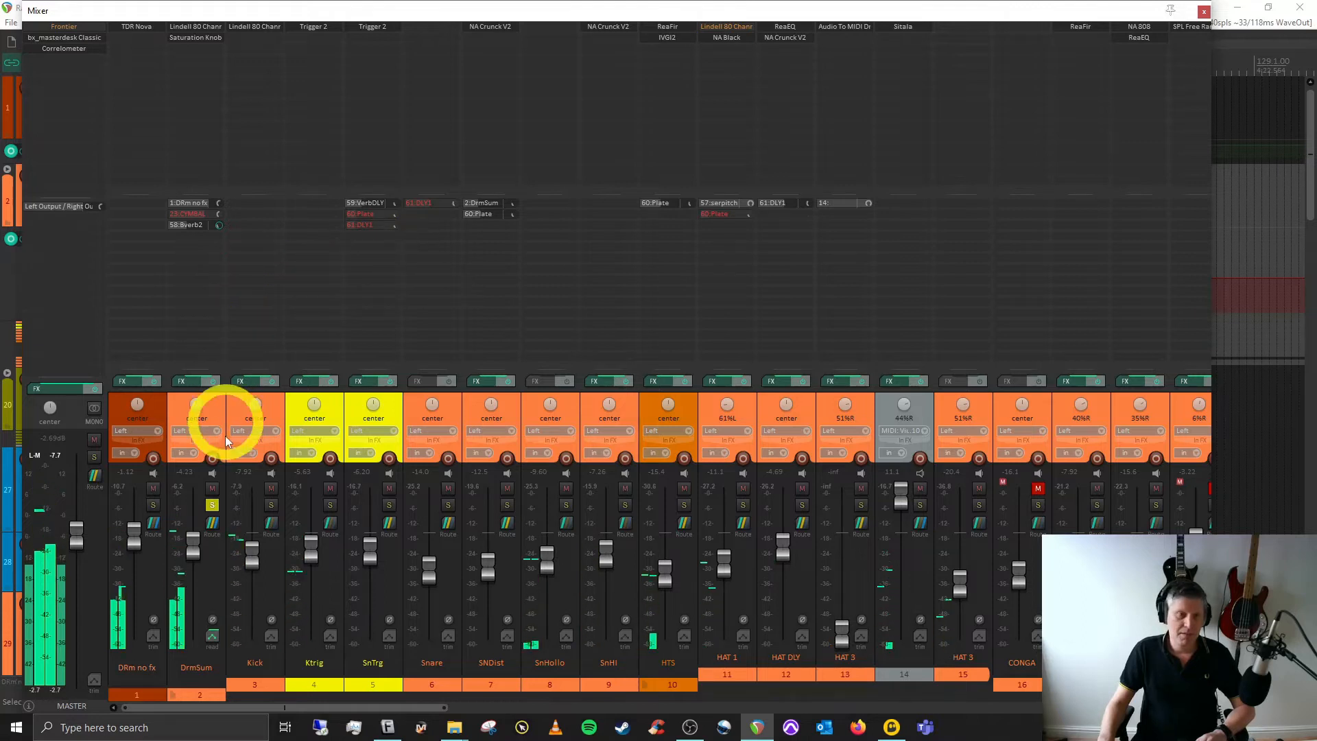
pyautogui.click(155, 505)
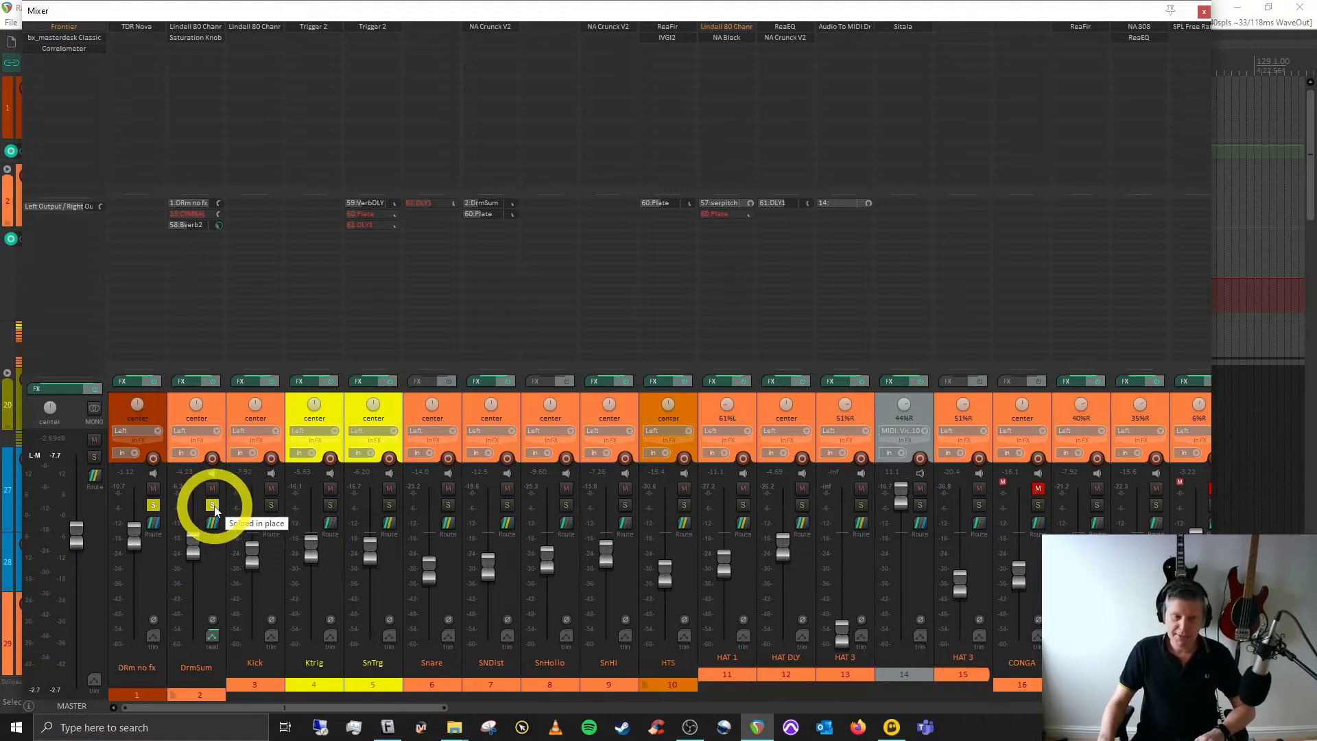
pyautogui.click(214, 507)
pyautogui.click(154, 507)
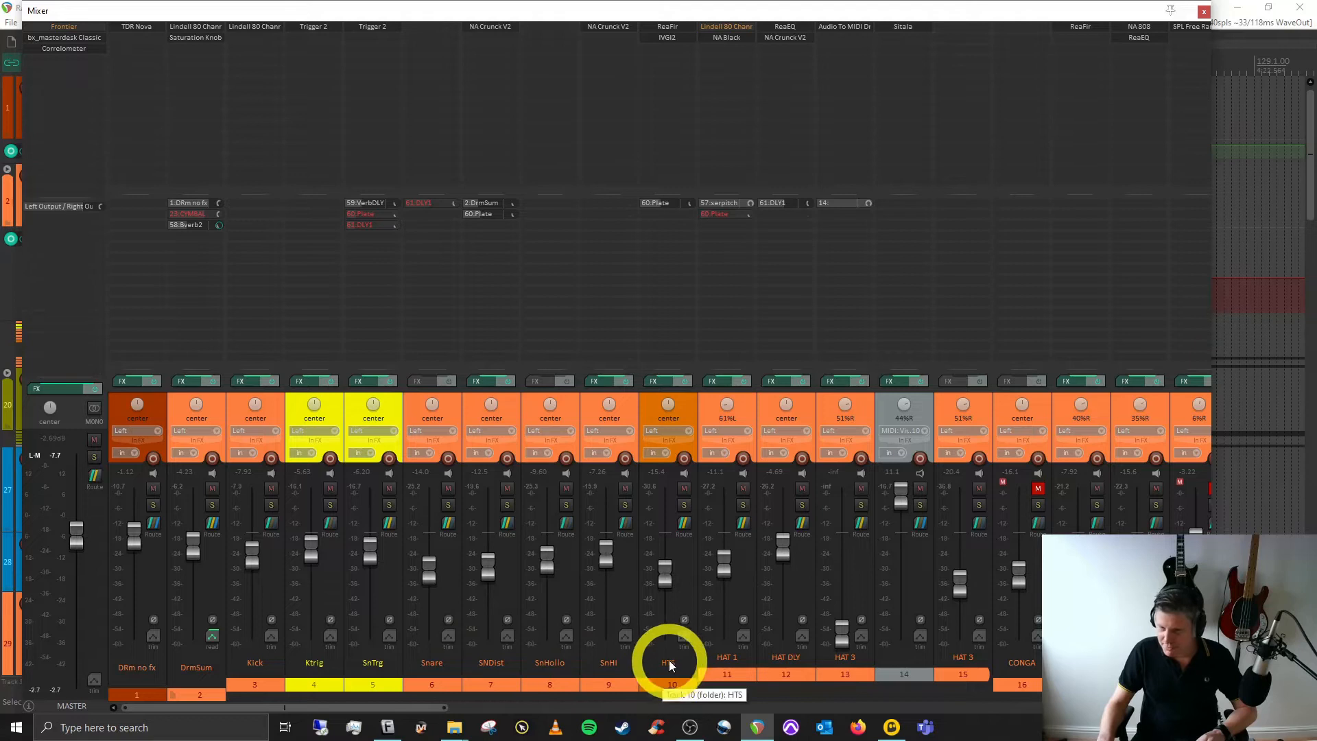
# Review the hat and percussion channels in the mixer up to the Rev chime track and return to the first drum channels.
pyautogui.moveTo(415, 700); pyautogui.dragTo(568, 711)
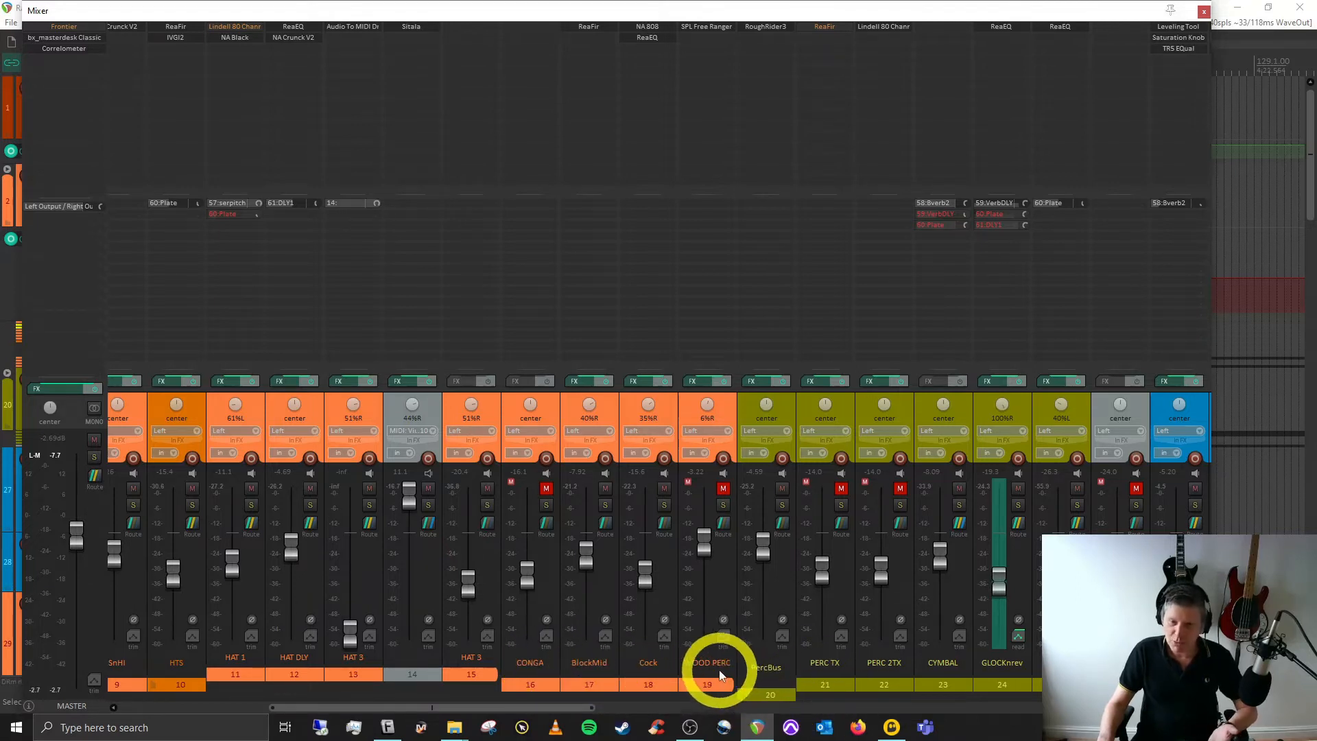
pyautogui.click(572, 707)
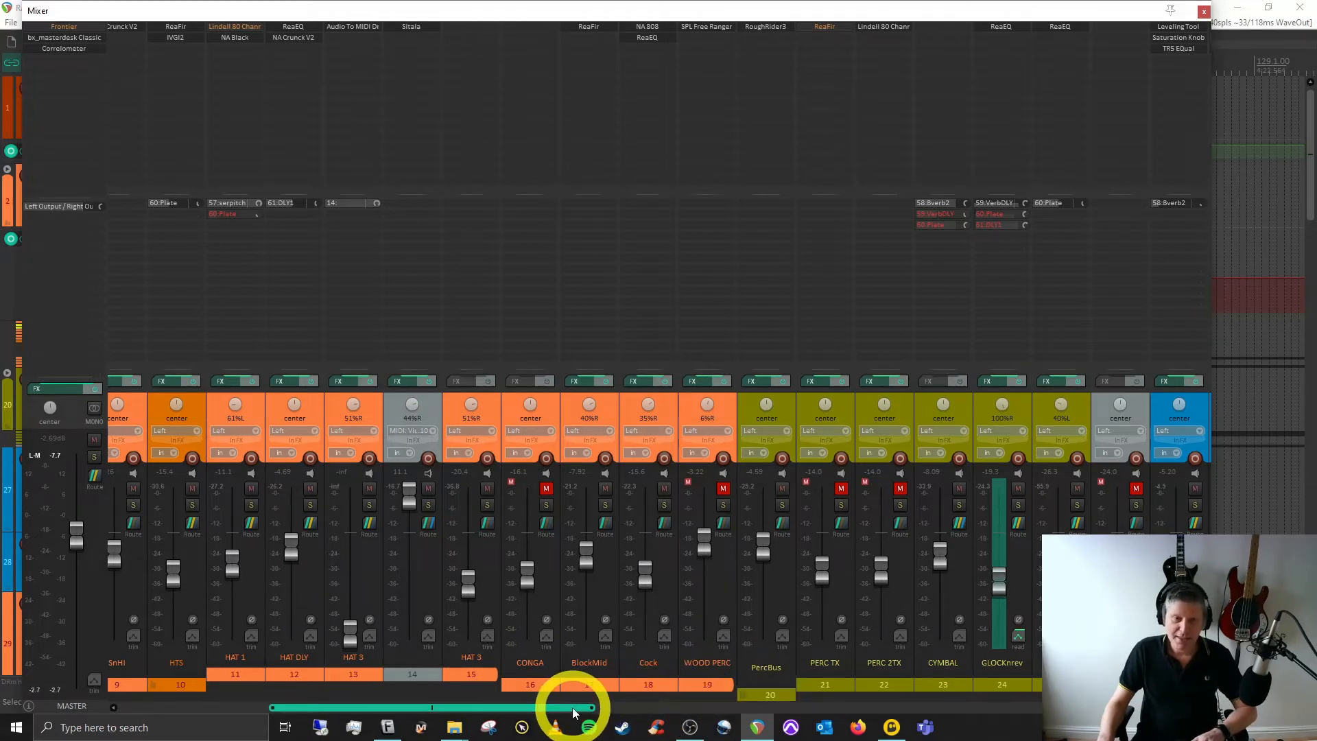
pyautogui.moveTo(572, 706)
pyautogui.mouseDown()
pyautogui.moveTo(602, 710)
pyautogui.moveTo(565, 710)
pyautogui.mouseUp()
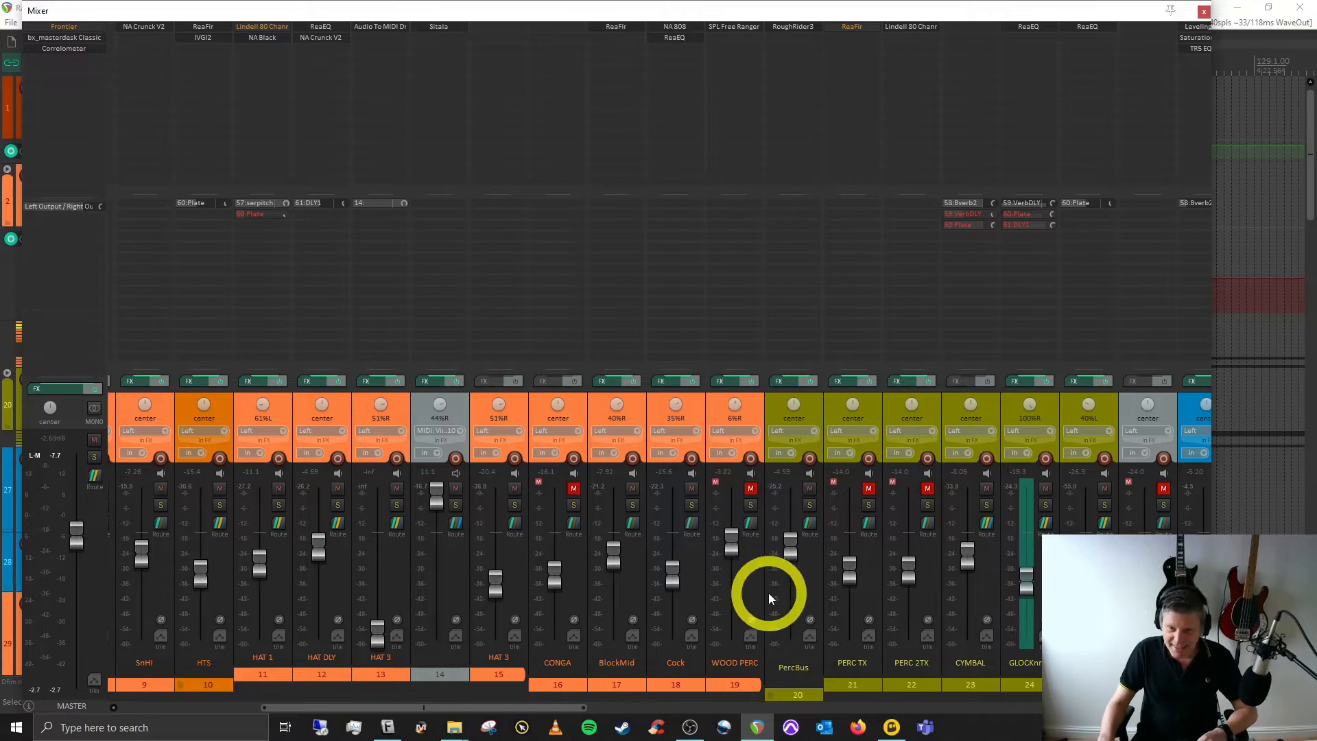
pyautogui.moveTo(571, 707)
pyautogui.mouseDown()
pyautogui.moveTo(612, 708)
pyautogui.moveTo(574, 708)
pyautogui.mouseUp()
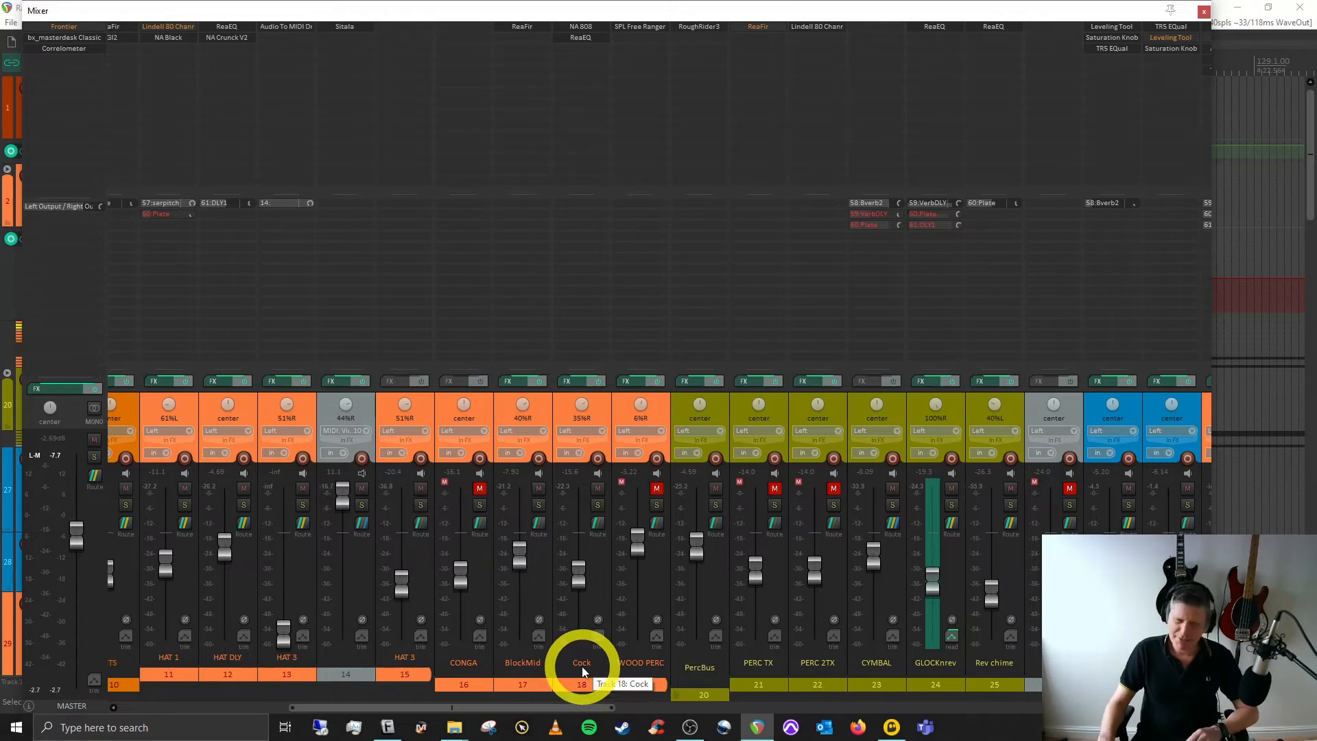
pyautogui.moveTo(581, 705); pyautogui.dragTo(491, 699)
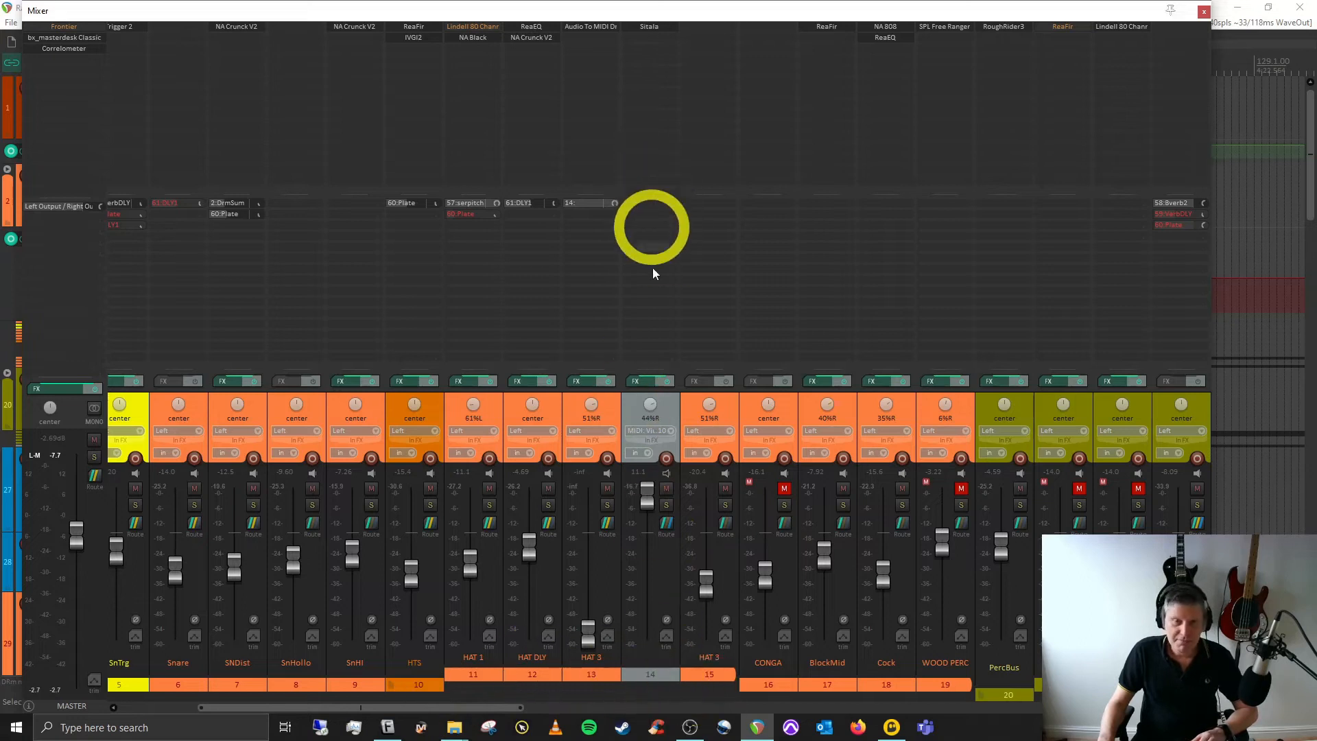
pyautogui.moveTo(504, 709); pyautogui.dragTo(412, 707)
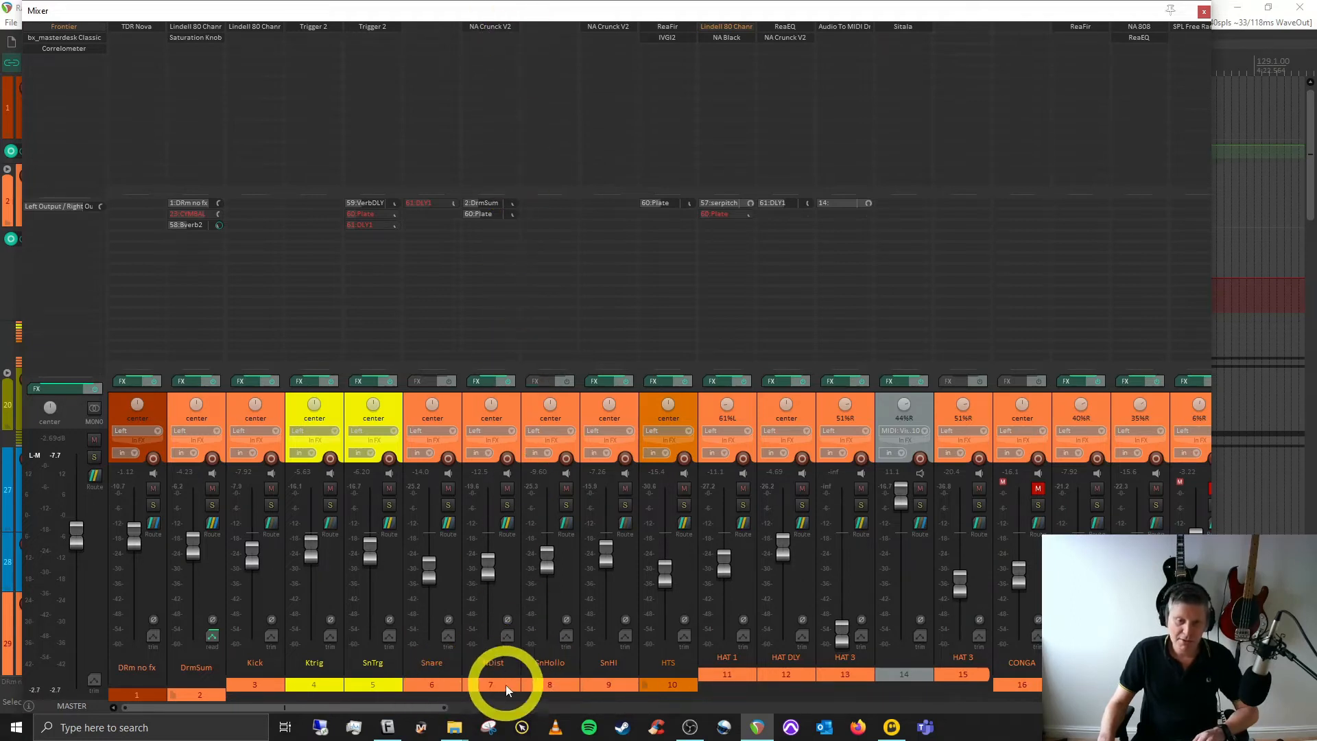
# Solo the SnTrg channel and inspect its Trigger 2 sample settings, closing the plugin window after viewing.
pyautogui.click(376, 684)
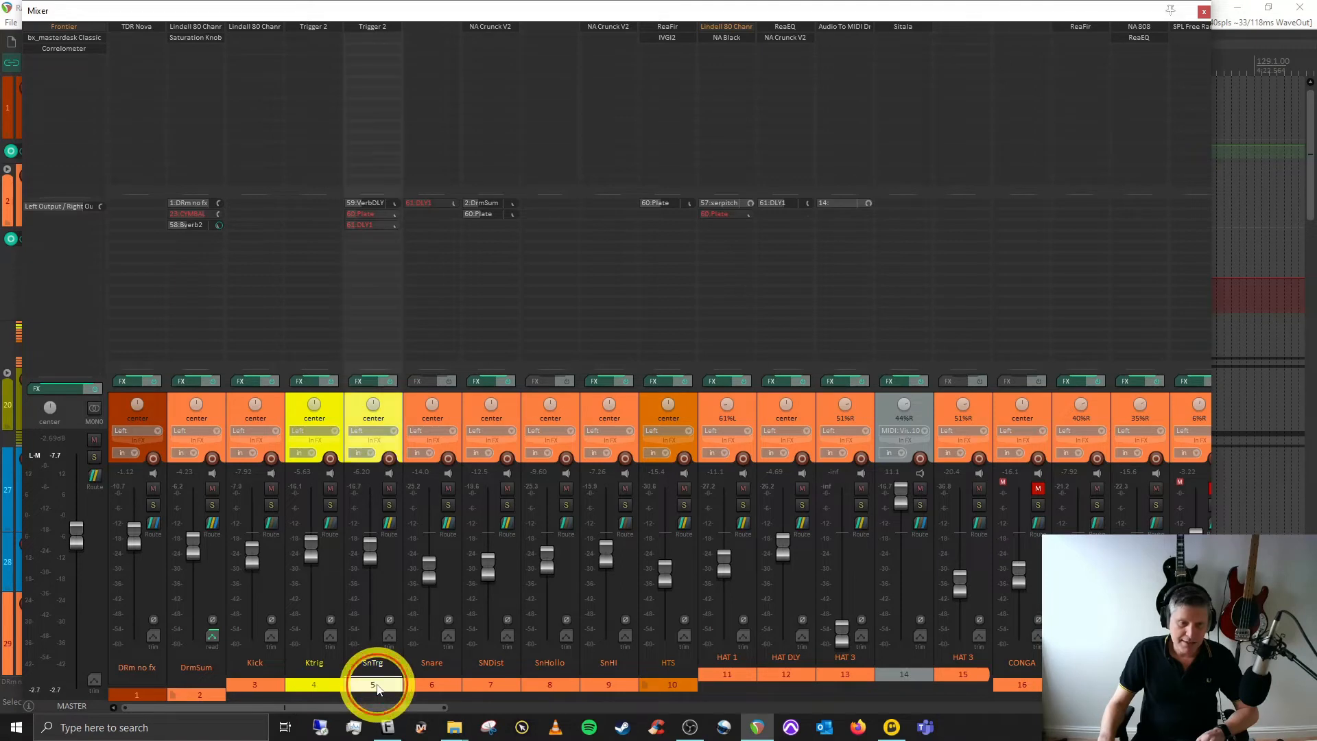
pyautogui.click(389, 505)
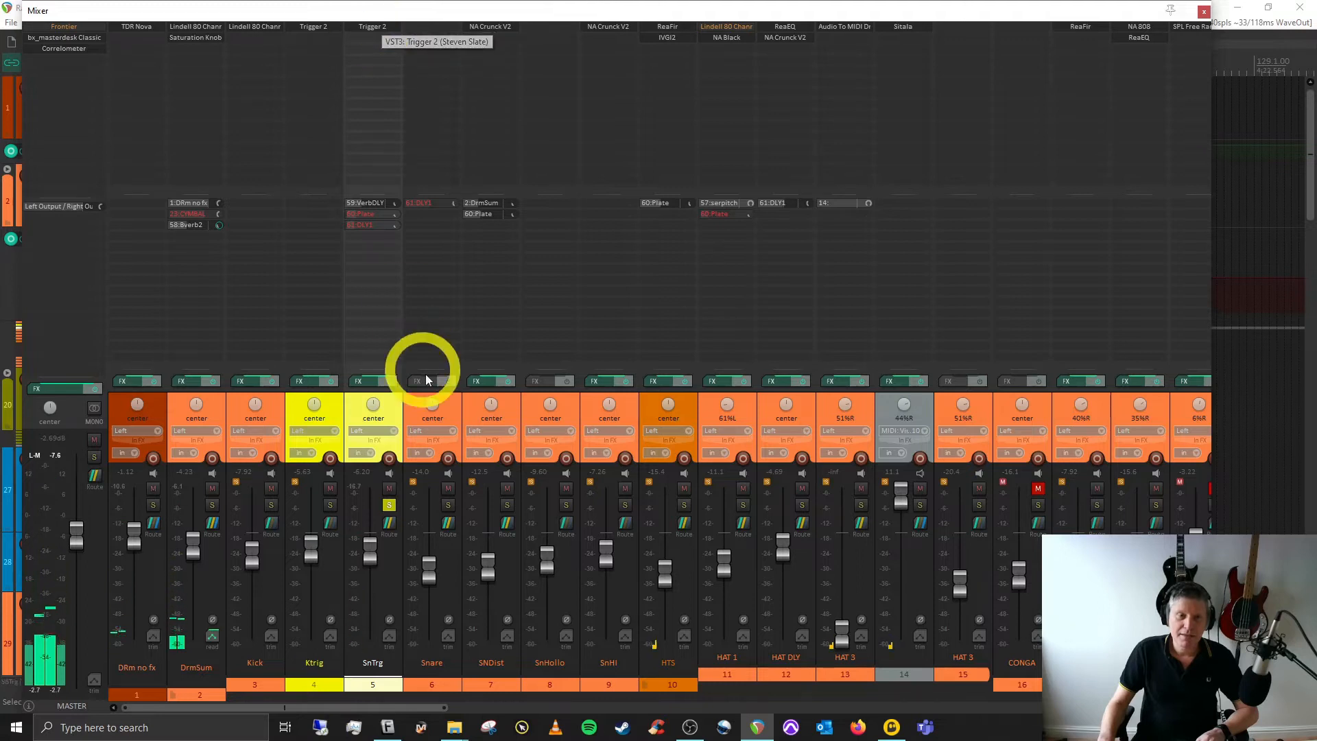
pyautogui.click(373, 27)
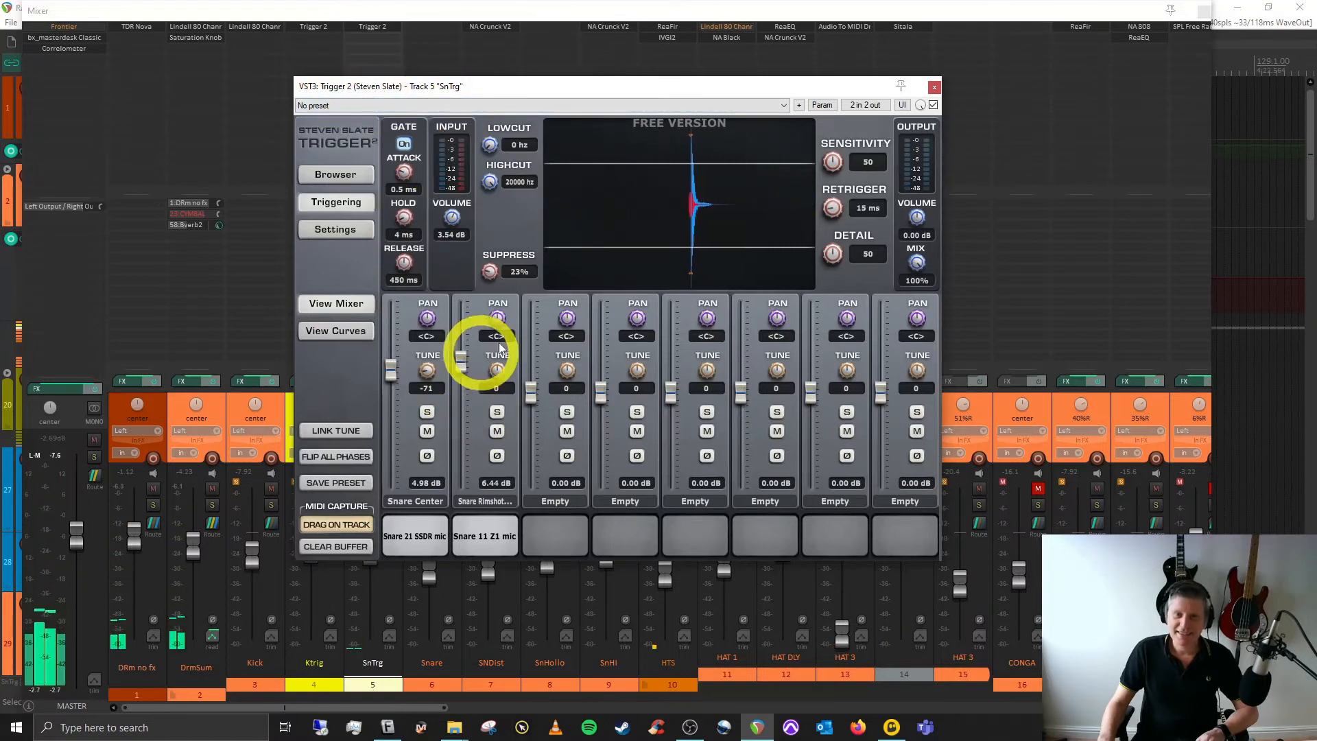
pyautogui.click(935, 87)
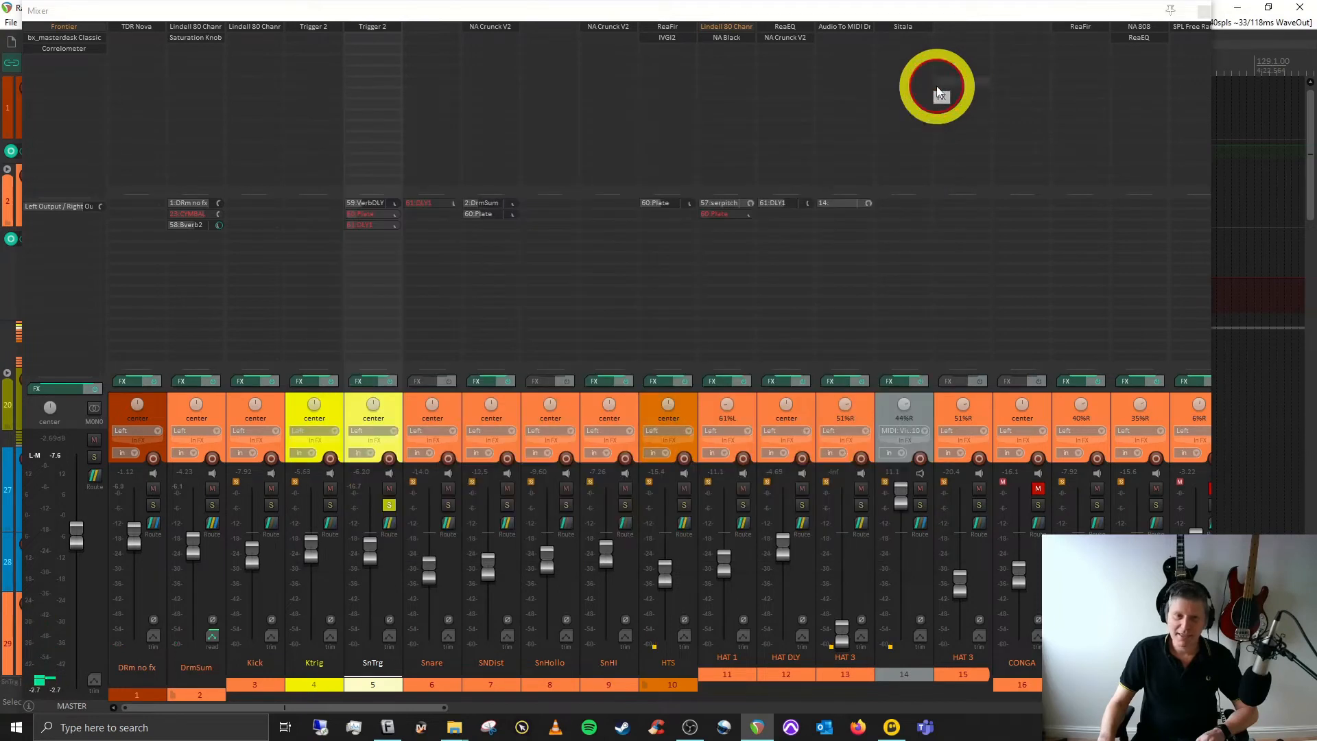
# Add Snare, SNDist and SnHollo to the soloed SnTrg to audition the layered snare, and unsolo all four channels.
pyautogui.click(449, 505)
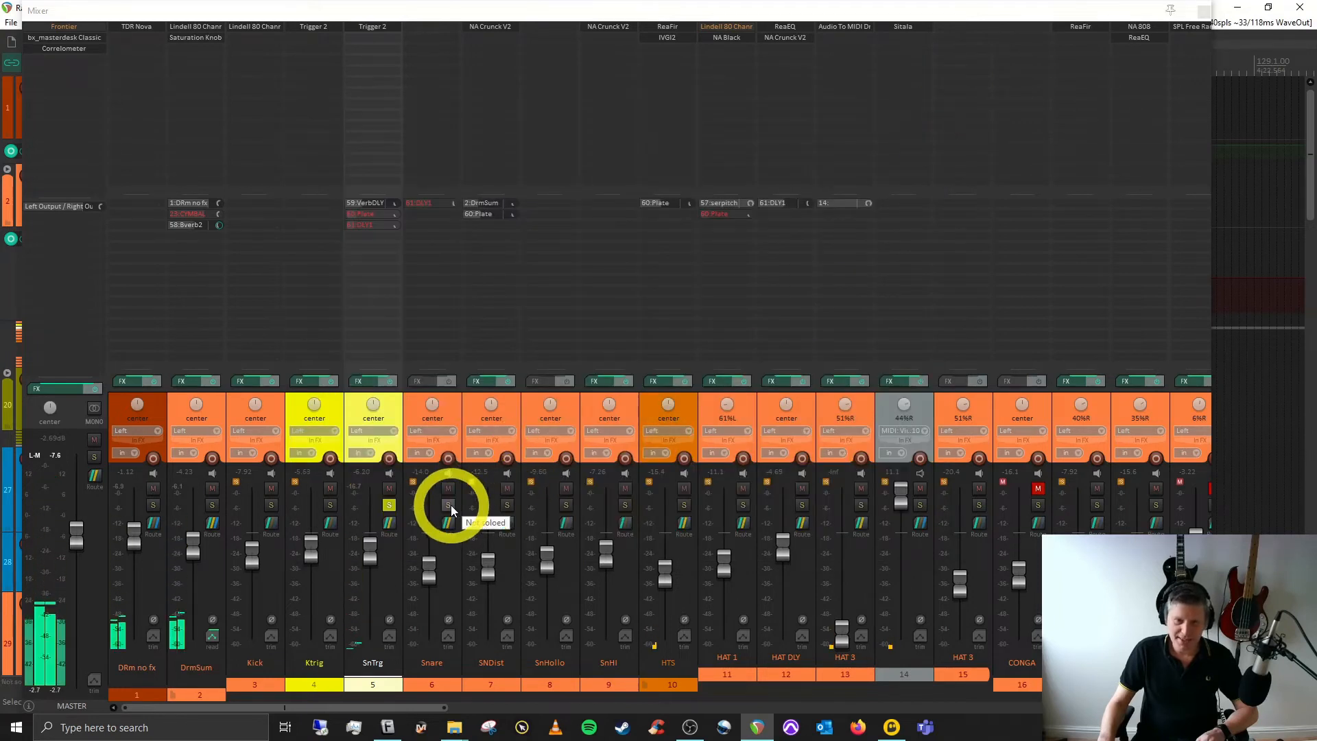
pyautogui.click(507, 504)
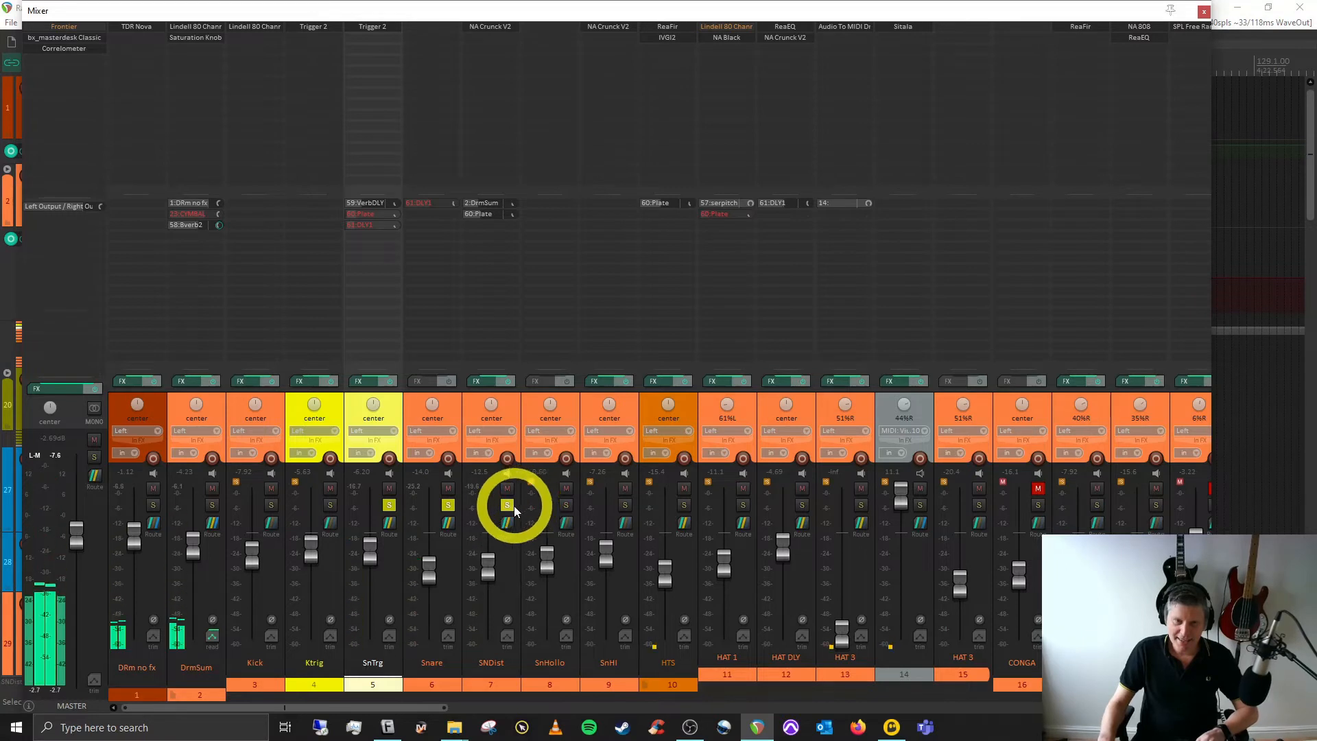
pyautogui.click(567, 505)
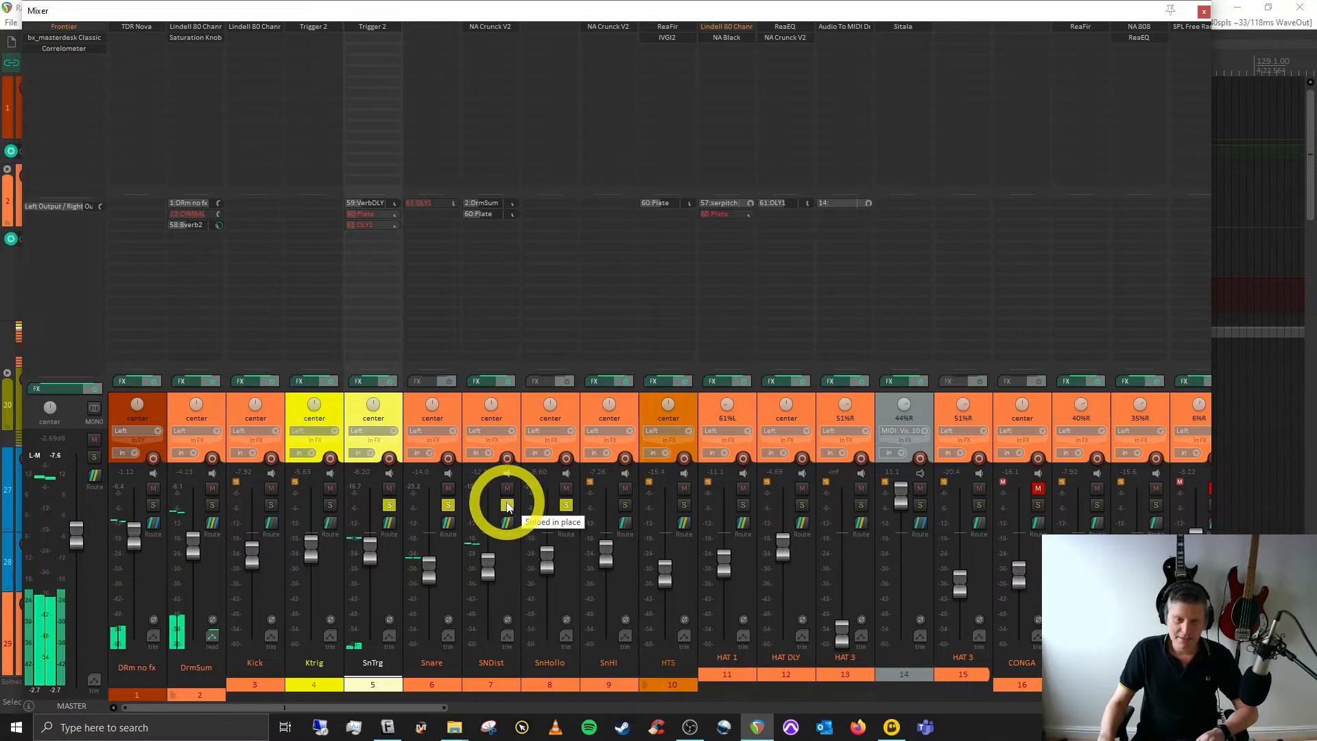
pyautogui.click(388, 505)
pyautogui.click(447, 505)
pyautogui.click(507, 504)
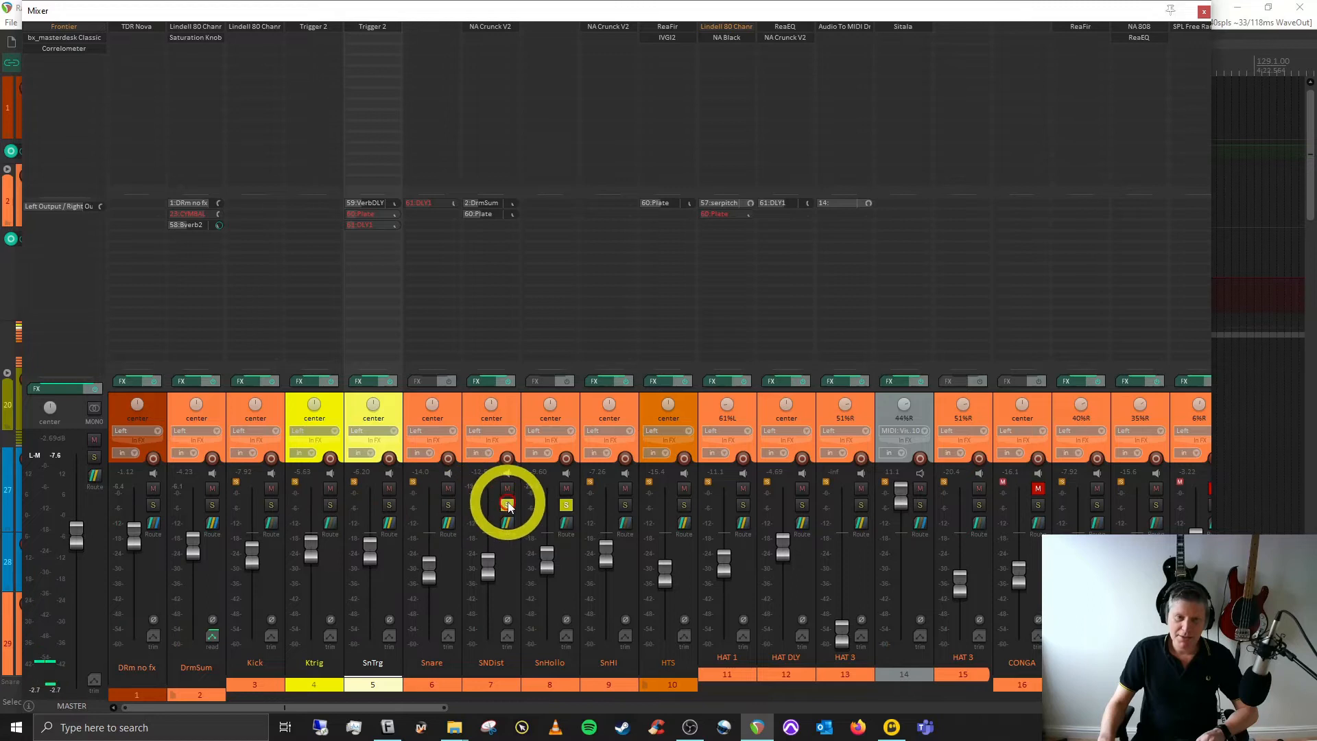
pyautogui.click(566, 505)
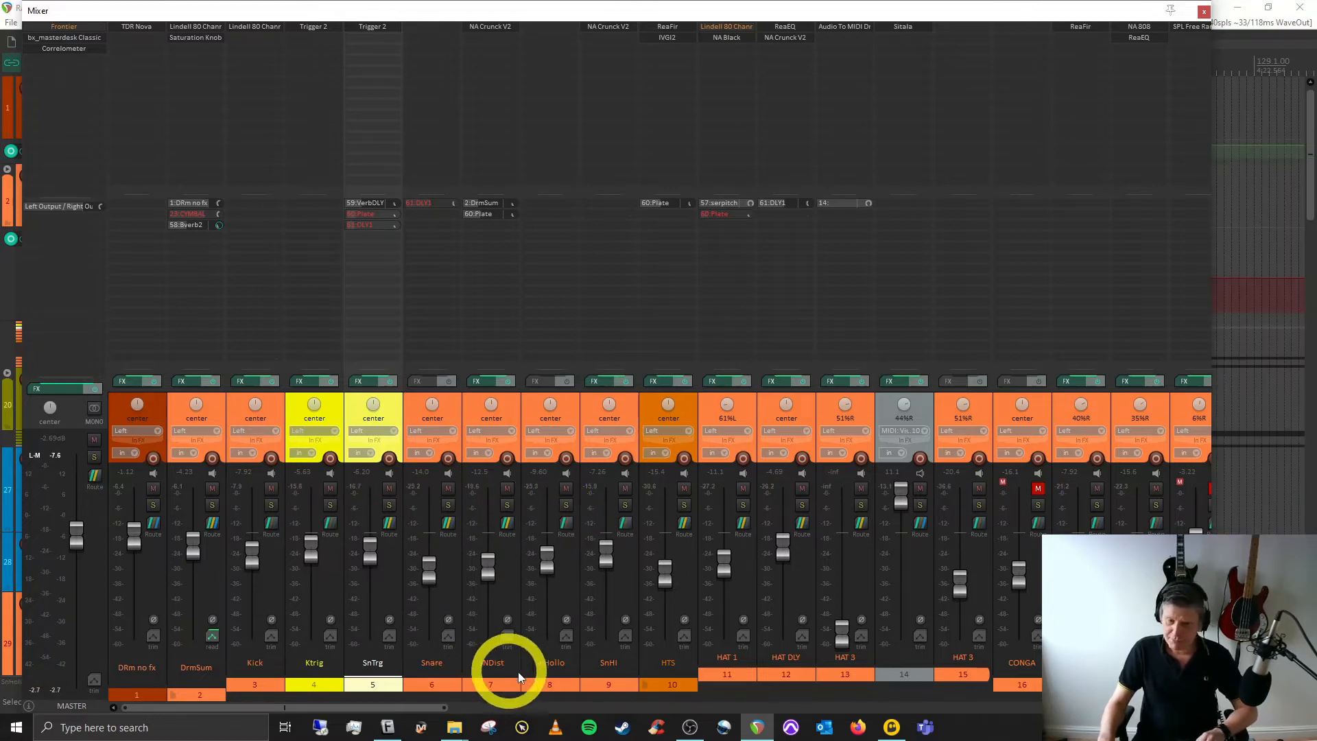
# Audition the Ktrig channel in solo, add Kick for comparison, and unsolo both kick channels.
pyautogui.click(319, 686)
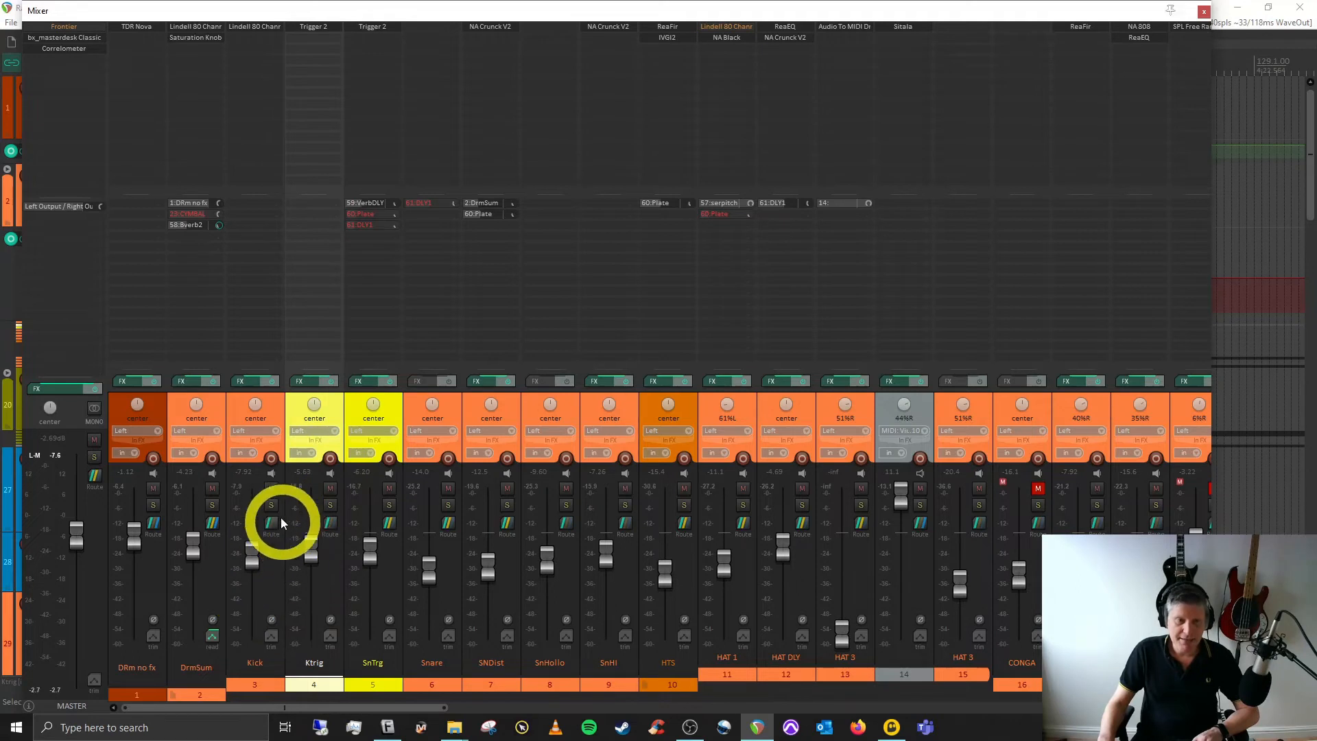
pyautogui.click(330, 506)
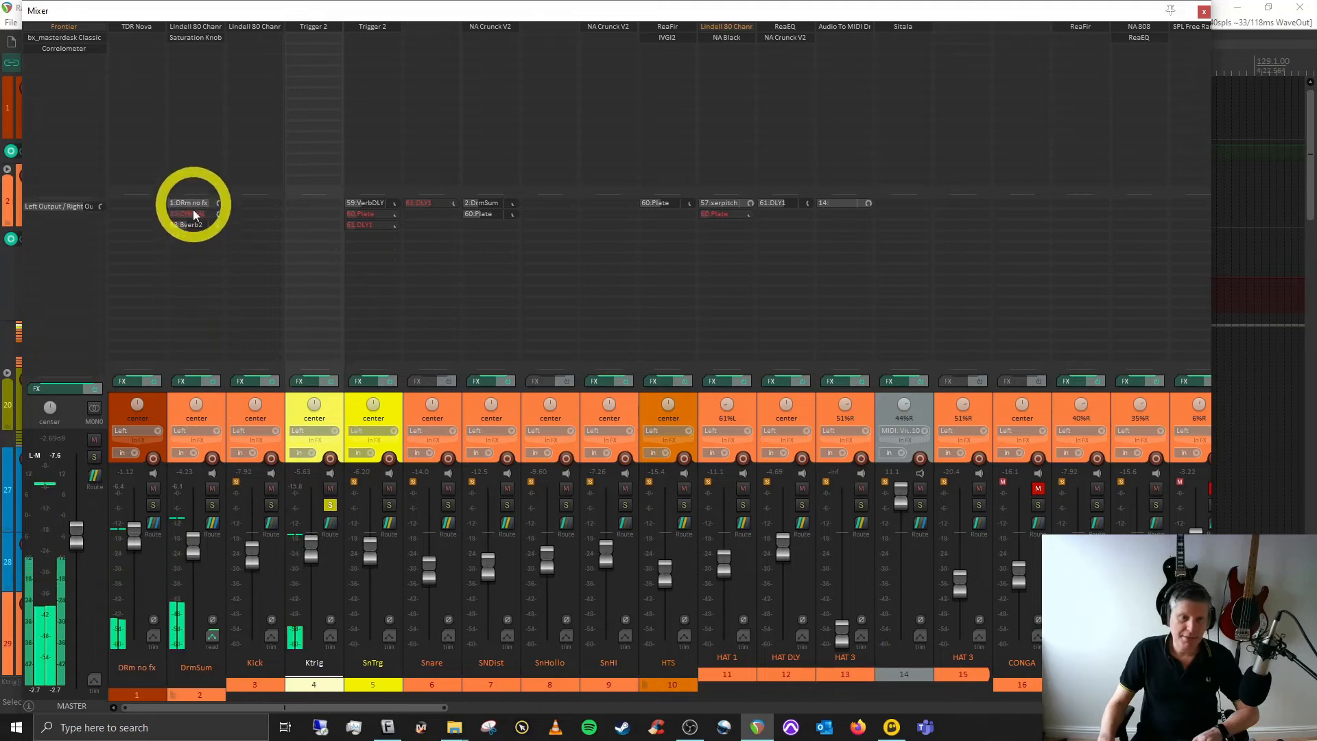
pyautogui.click(271, 506)
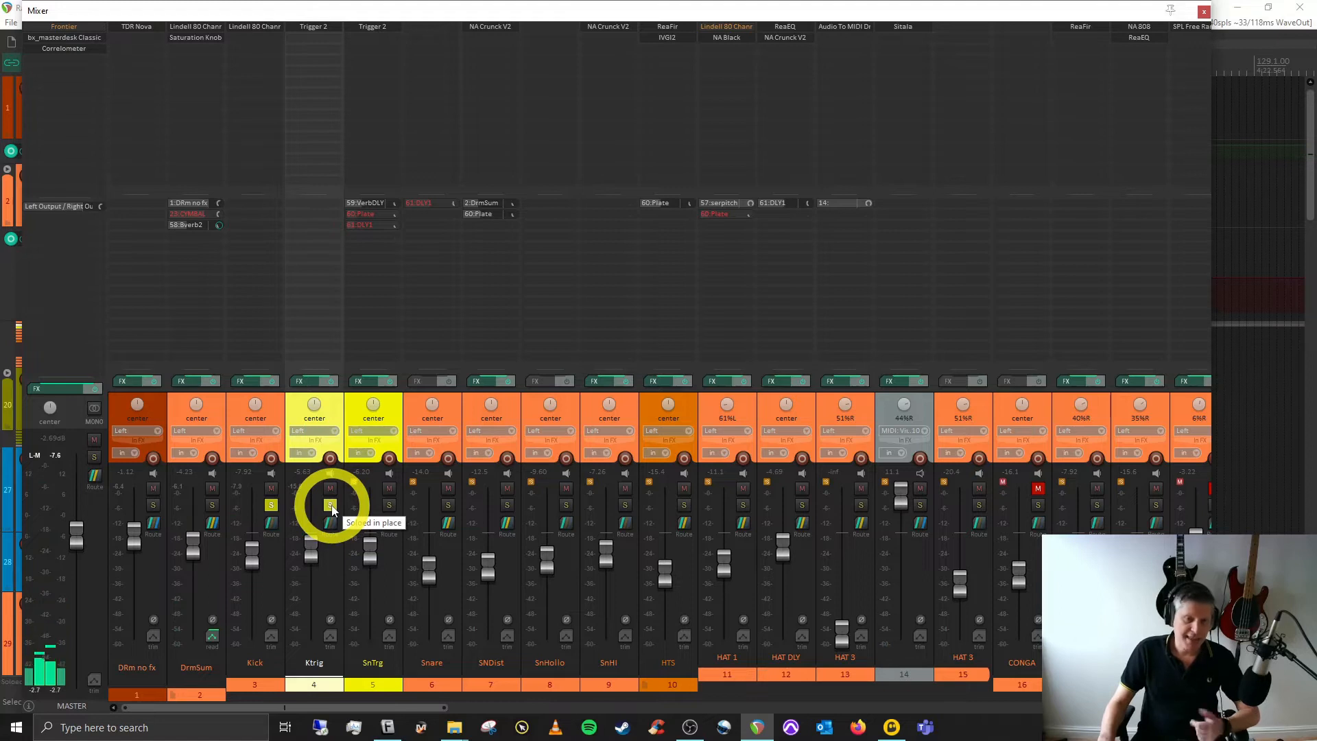
pyautogui.click(272, 505)
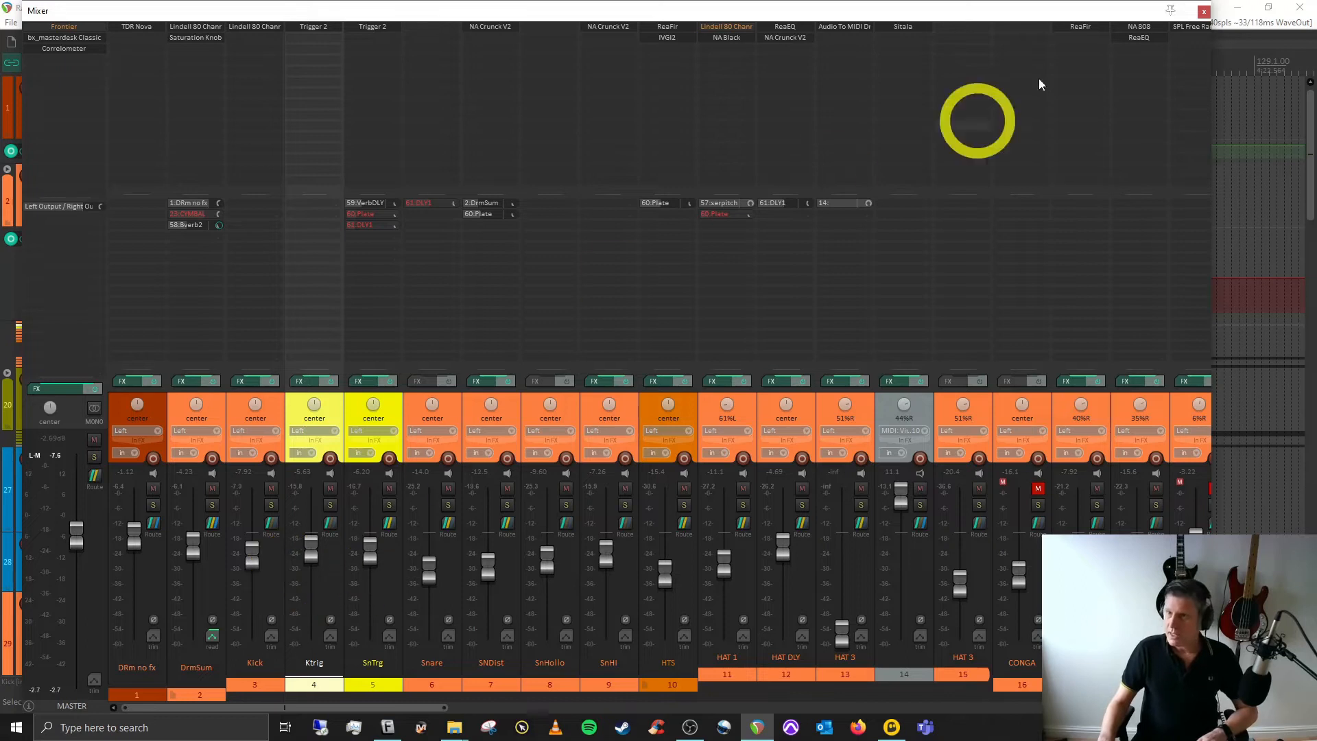
# Close the mixer and play from marker 5 to audition the Bverb2 send volume automation on DrmSum.
pyautogui.click(1205, 12)
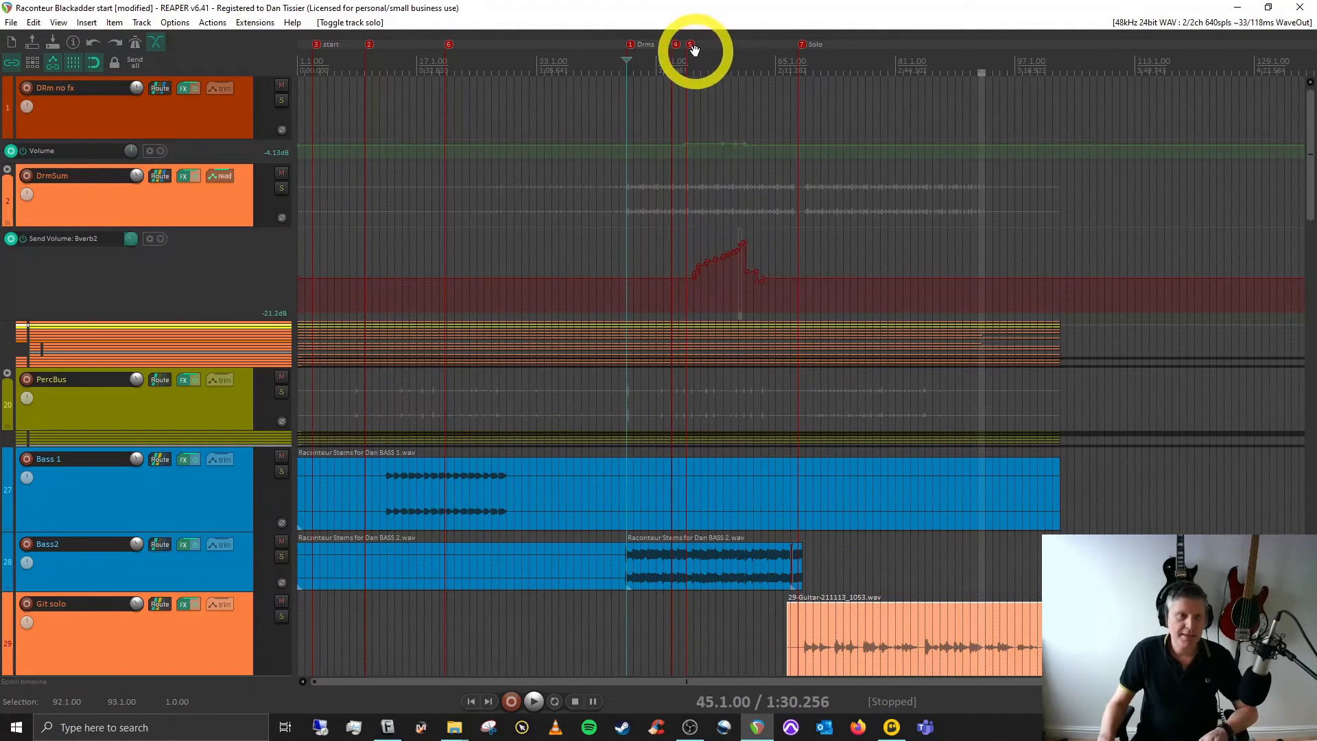
pyautogui.click(177, 213)
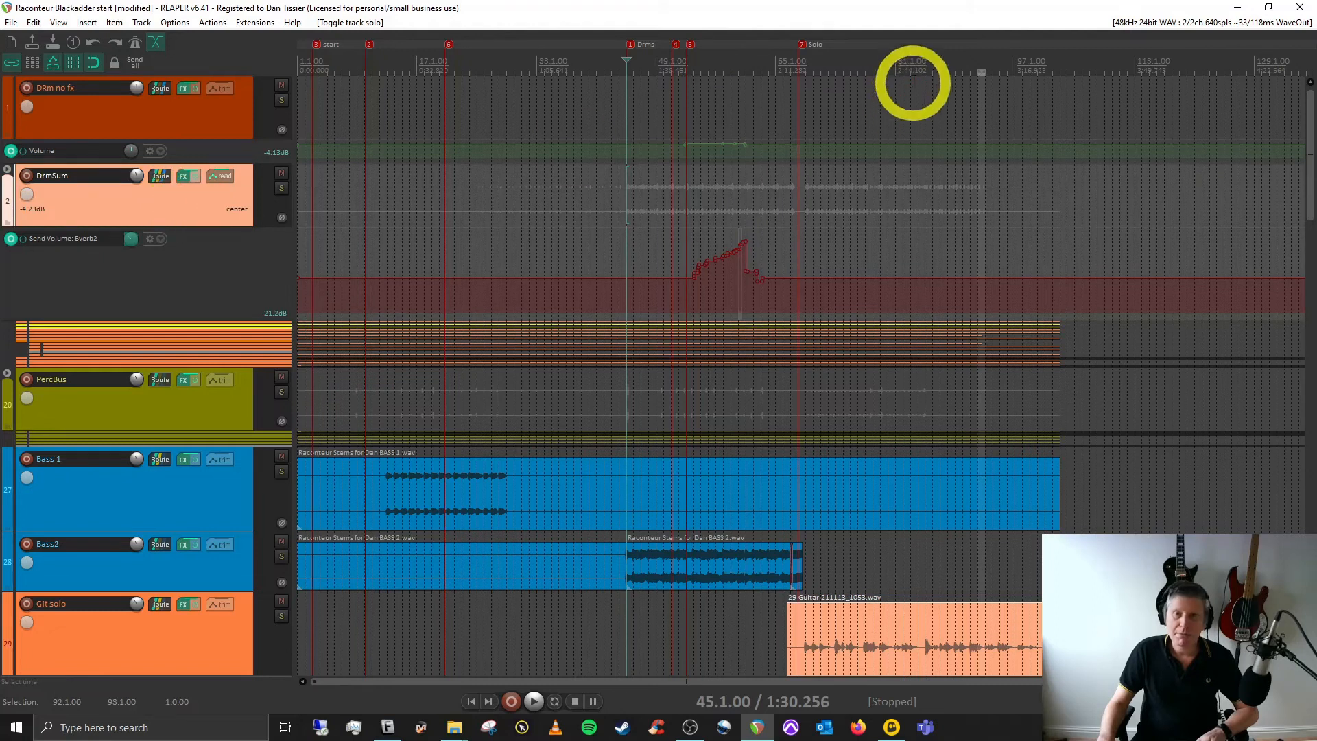
pyautogui.click(692, 44)
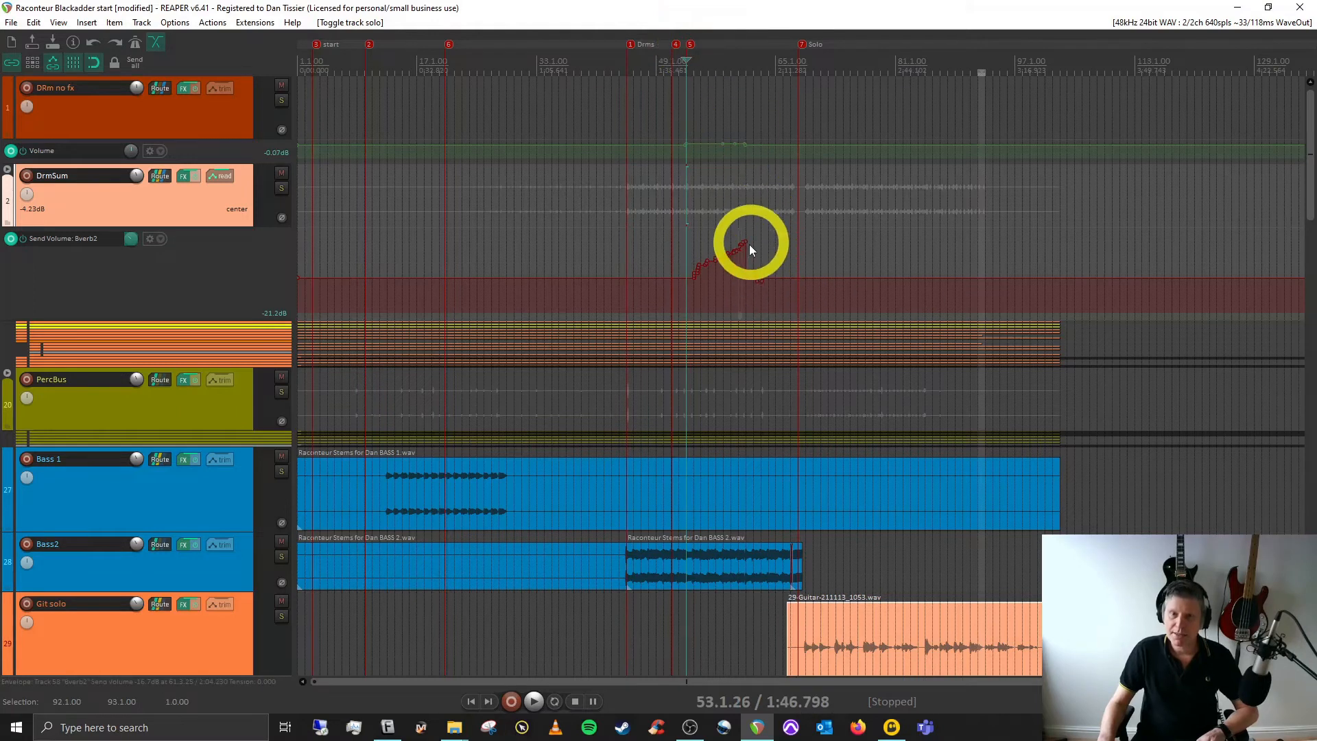
pyautogui.scroll(3, 752, 239)
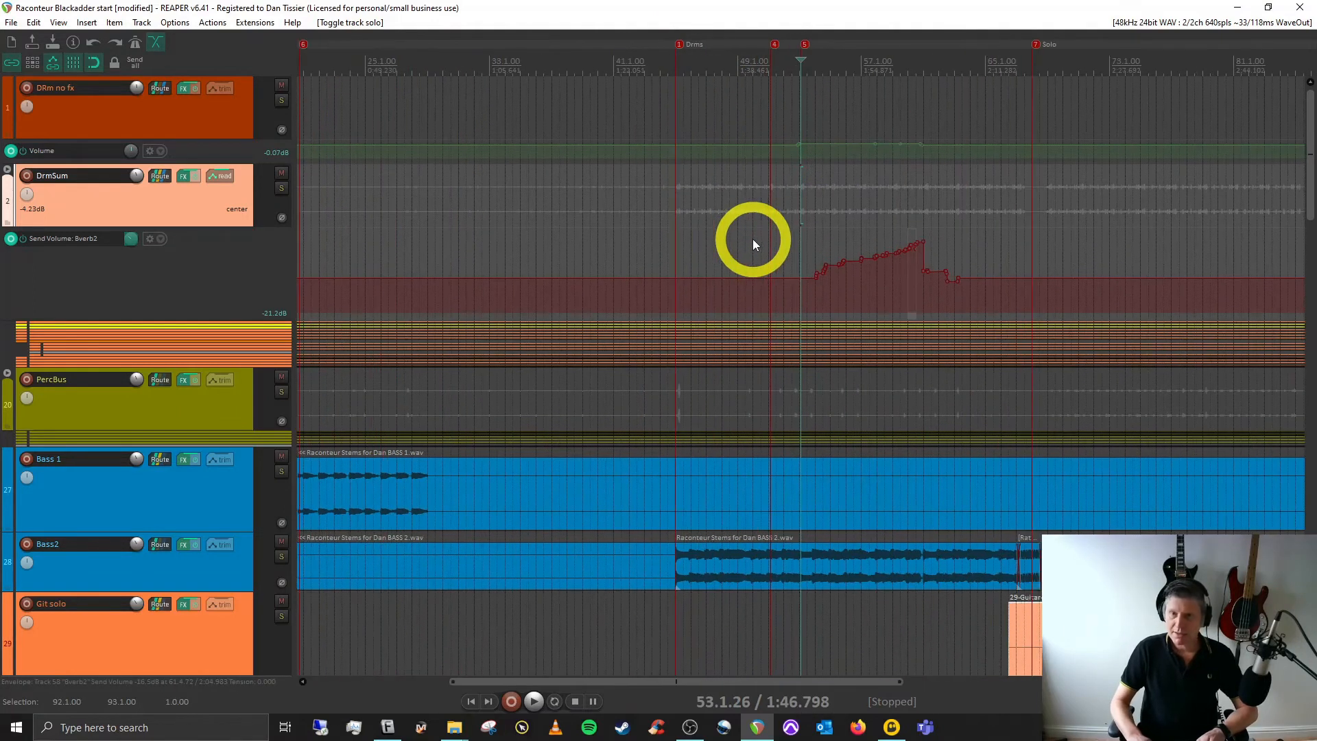
pyautogui.press('space')
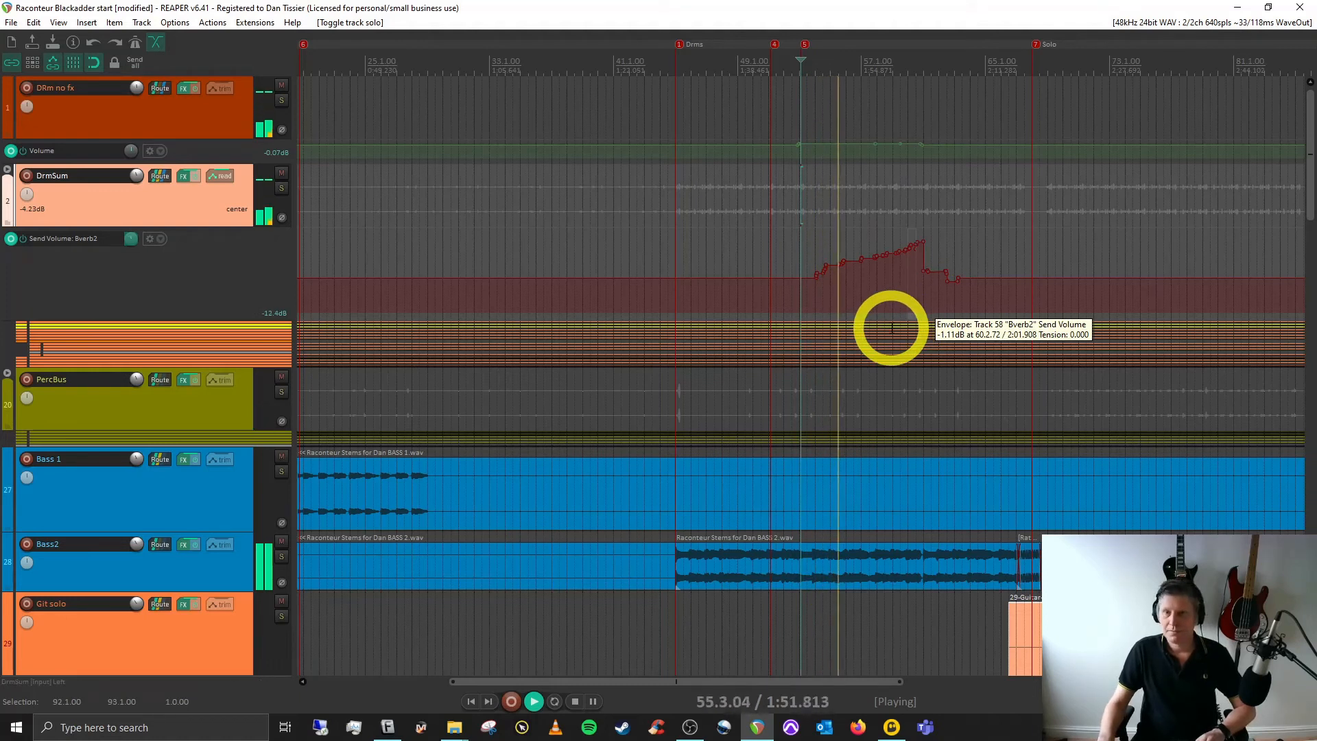
pyautogui.moveTo(842, 681); pyautogui.dragTo(967, 697)
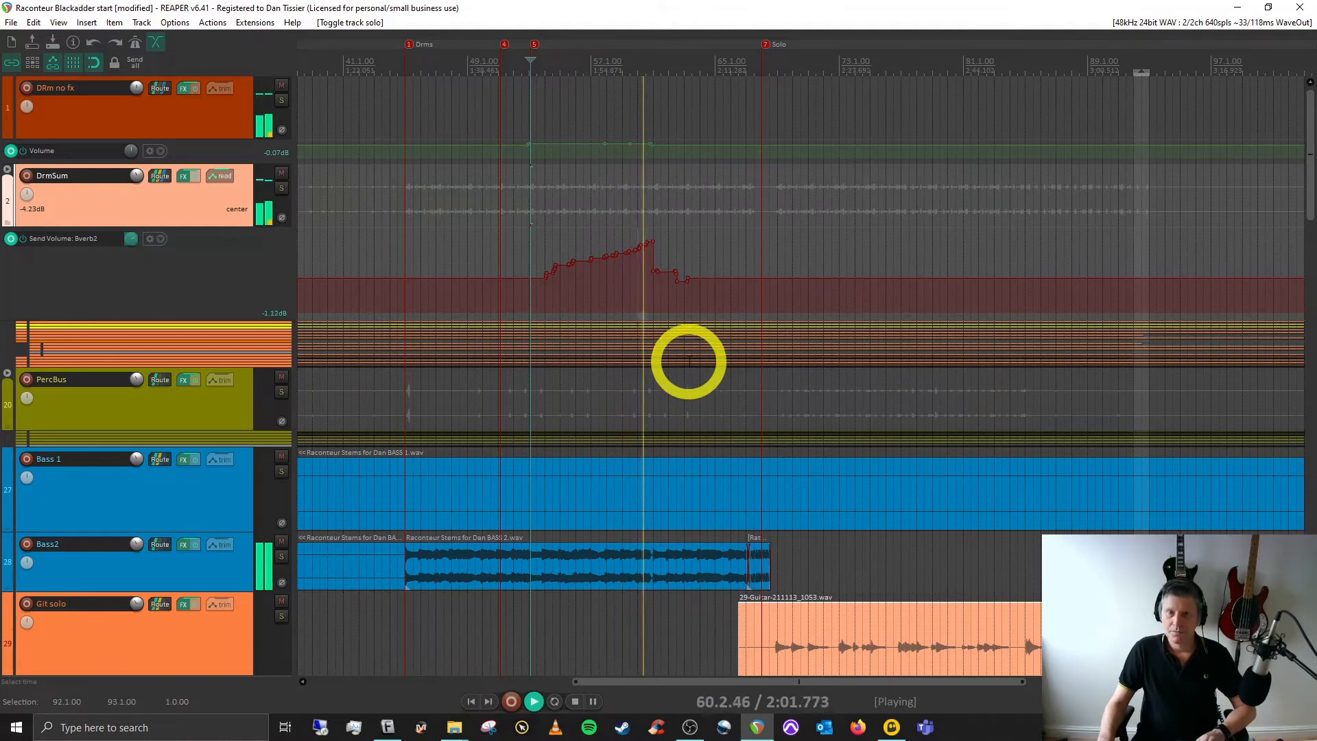
pyautogui.press('space')
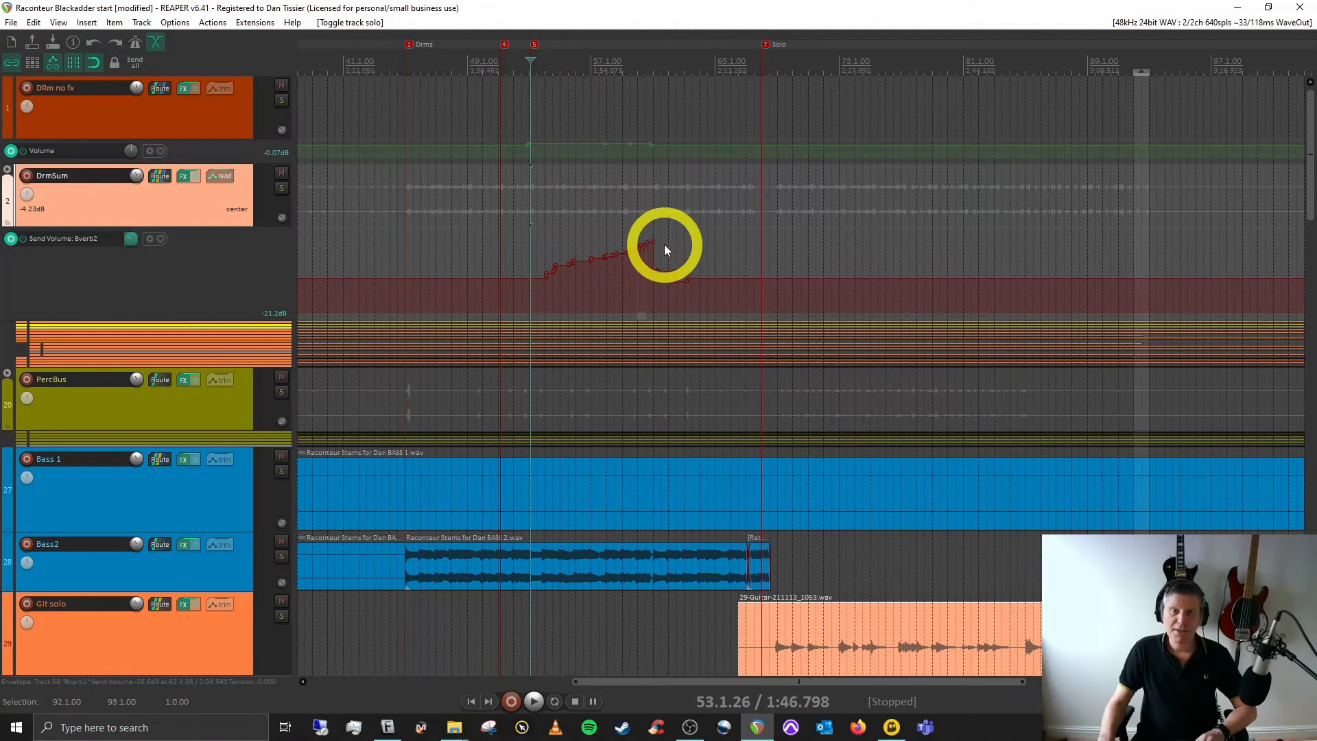
# Replay the peak and drop of the Bverb2 send automation from about bar 59.
pyautogui.click(629, 123)
pyautogui.press('space')
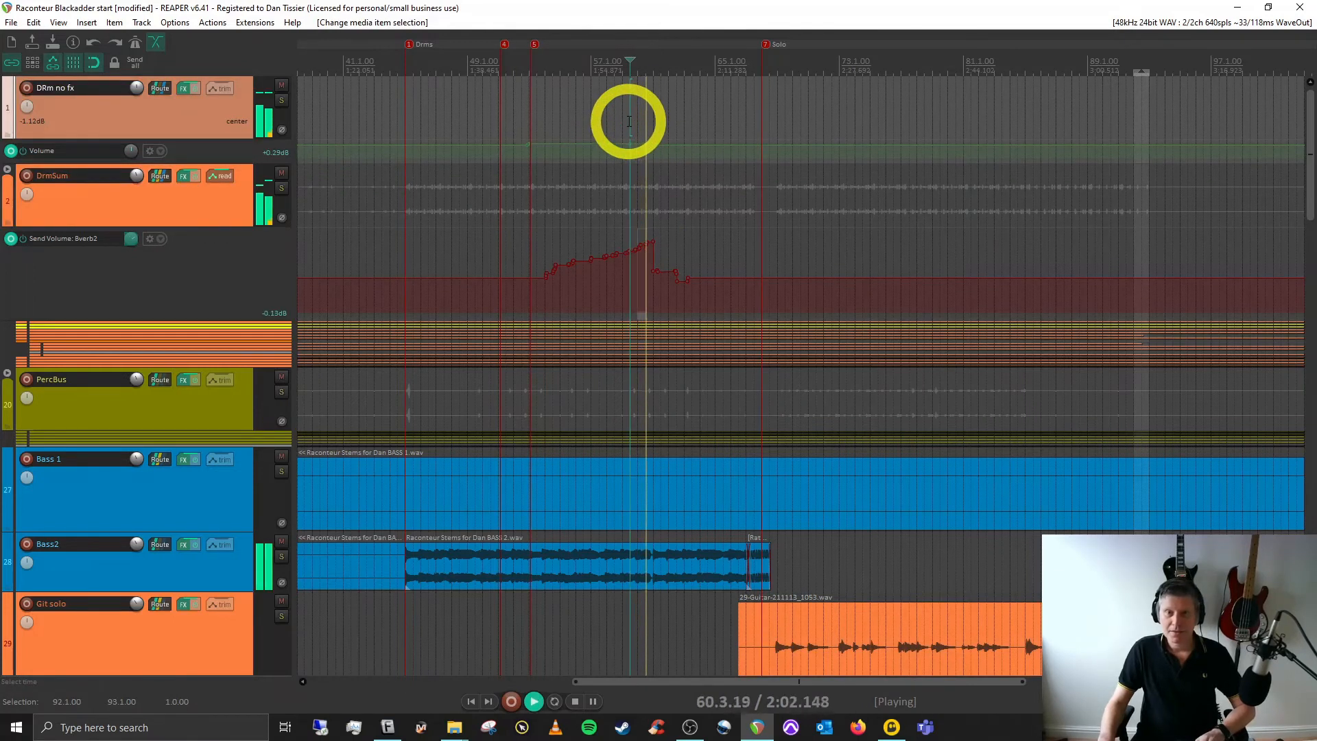
pyautogui.press('space')
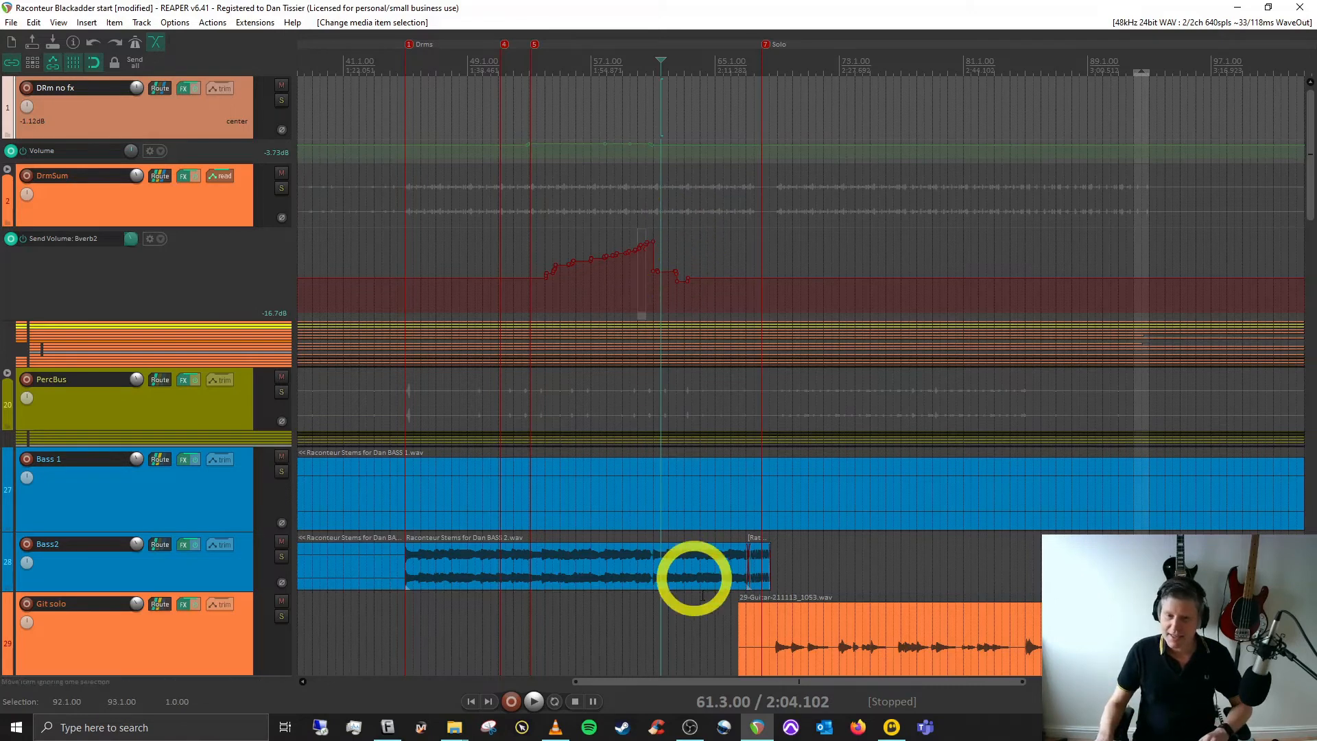
# Play the mix from marker 5 while examining the volume and pan automation of the Vox bus.
pyautogui.moveTo(1309, 209); pyautogui.dragTo(1309, 258)
pyautogui.click(651, 390)
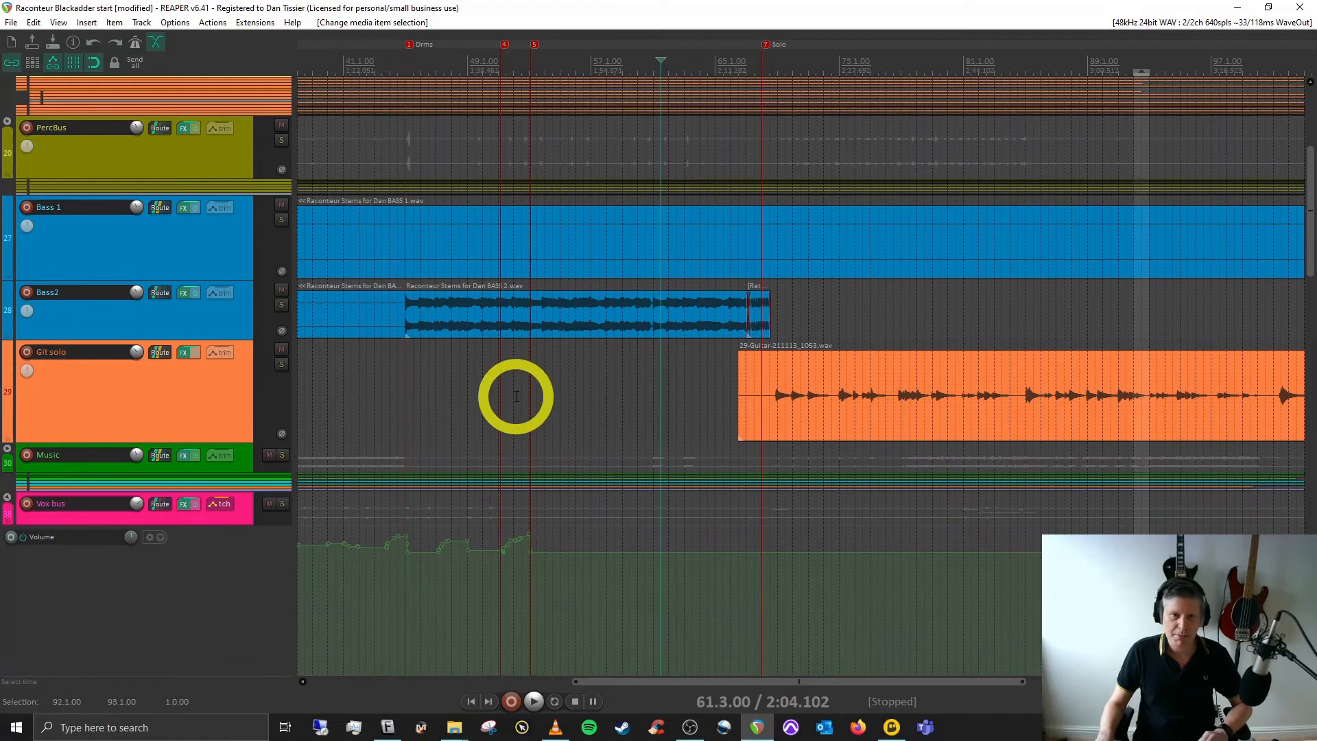
pyautogui.click(534, 45)
pyautogui.press('space')
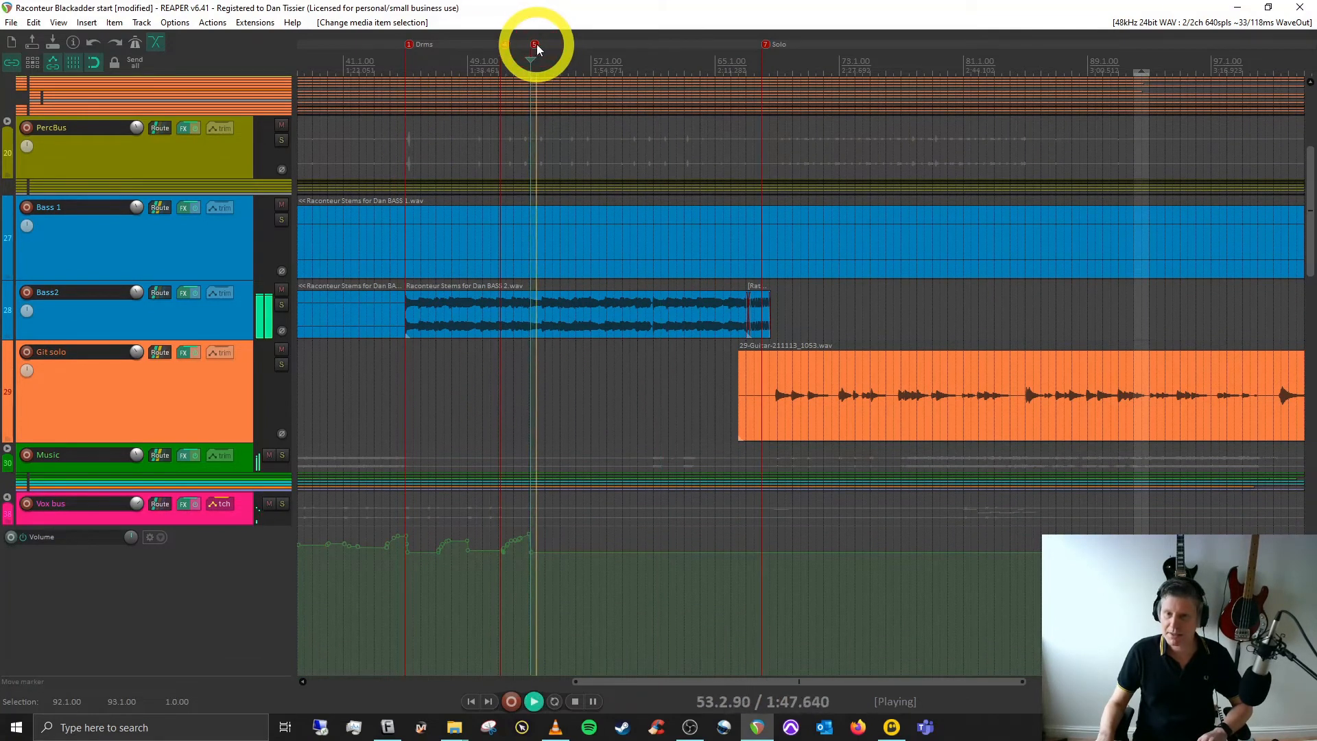
pyautogui.moveTo(1306, 247); pyautogui.dragTo(1283, 301)
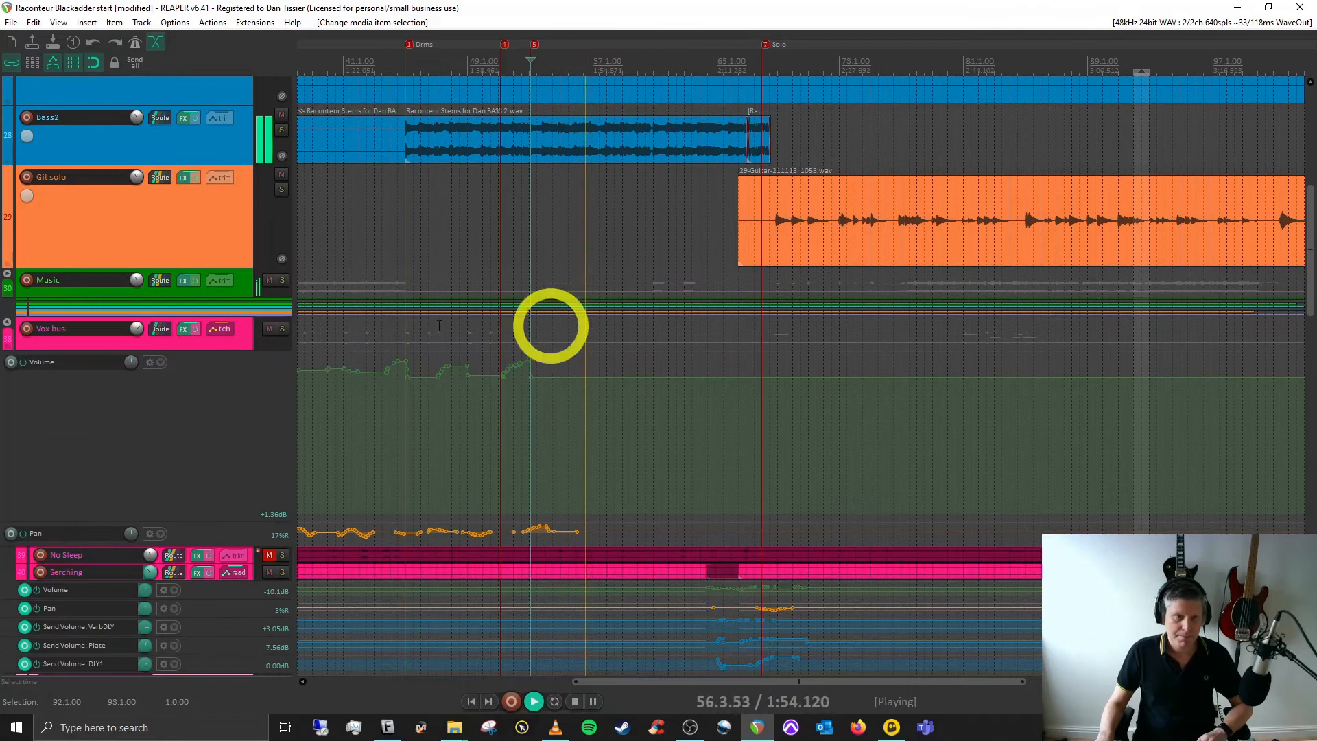
# Expand the Music folder to show its individual tracks and stop playback.
pyautogui.click(6, 274)
pyautogui.moveTo(1309, 264); pyautogui.dragTo(1309, 209)
pyautogui.press('space')
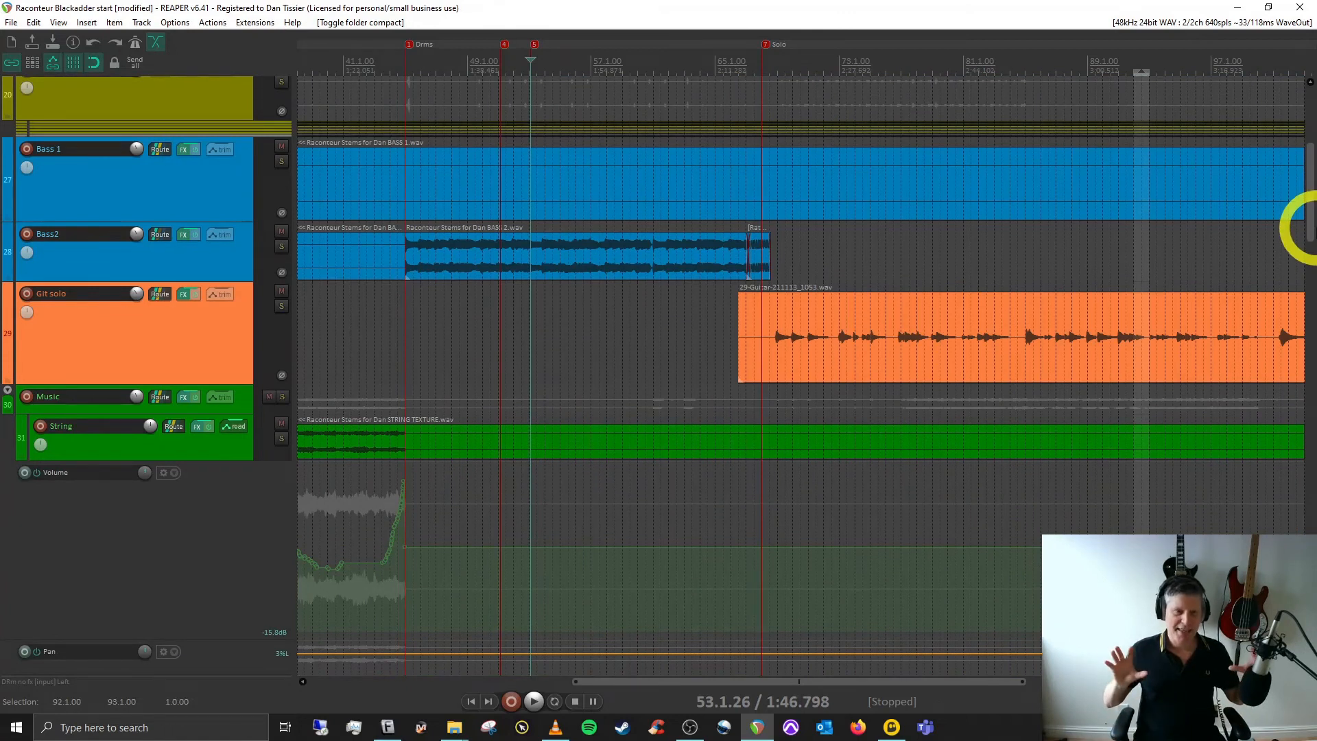
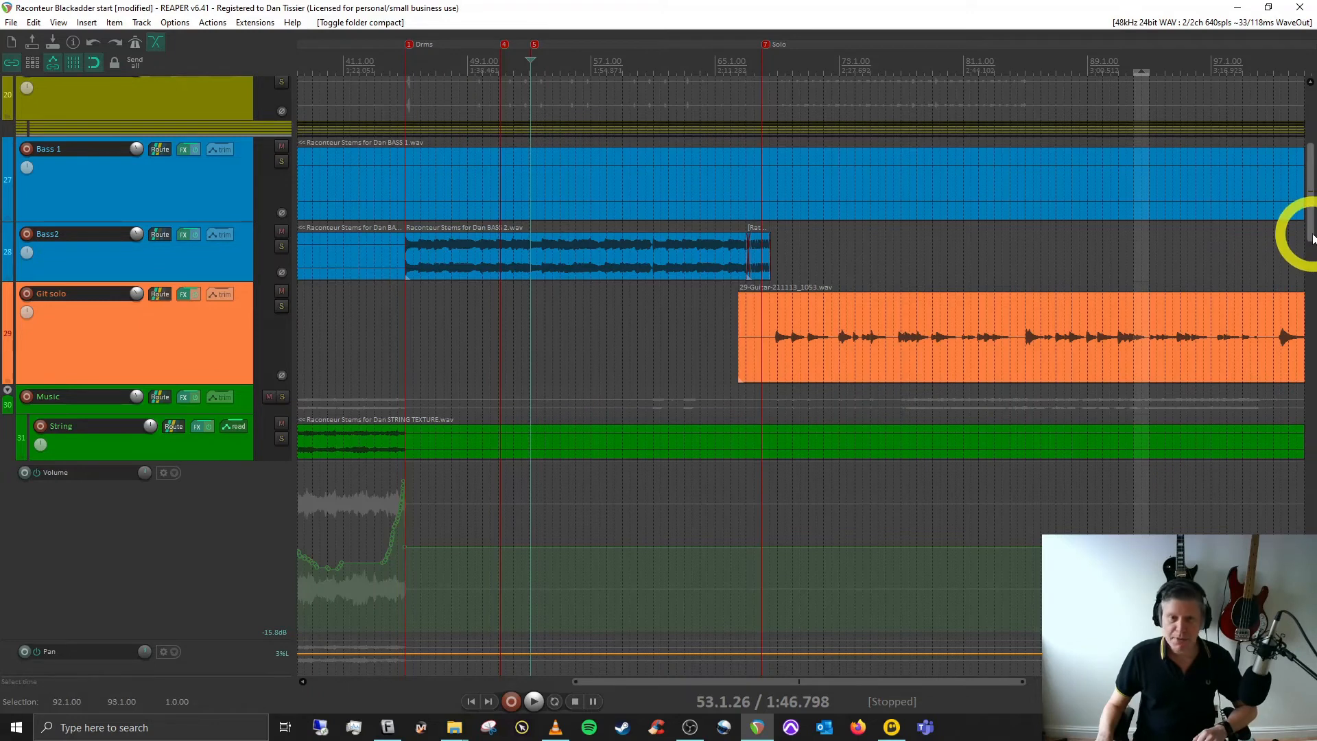
# Play the KALIMBA track from bar 77.3, audition it in solo, stop playback and unsolo it.
pyautogui.moveTo(1310, 229); pyautogui.dragTo(1311, 343)
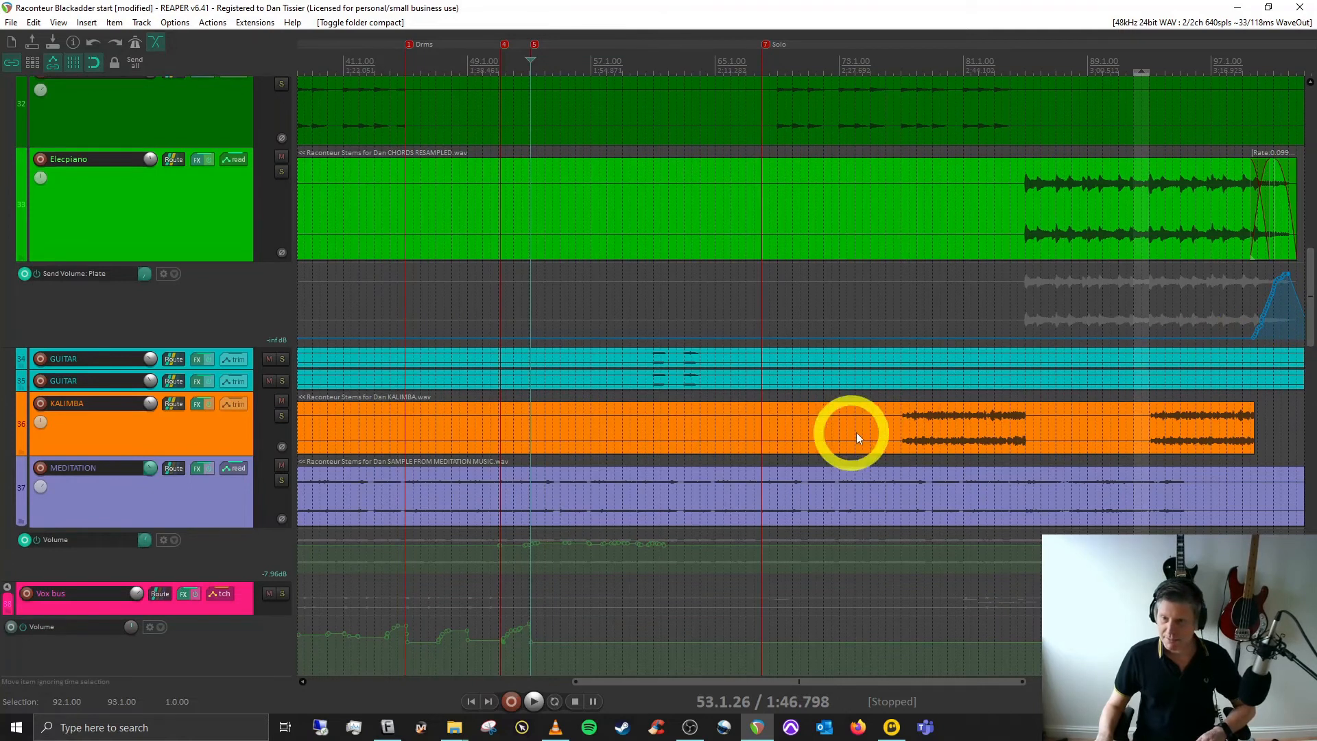
pyautogui.click(905, 423)
pyautogui.press('space')
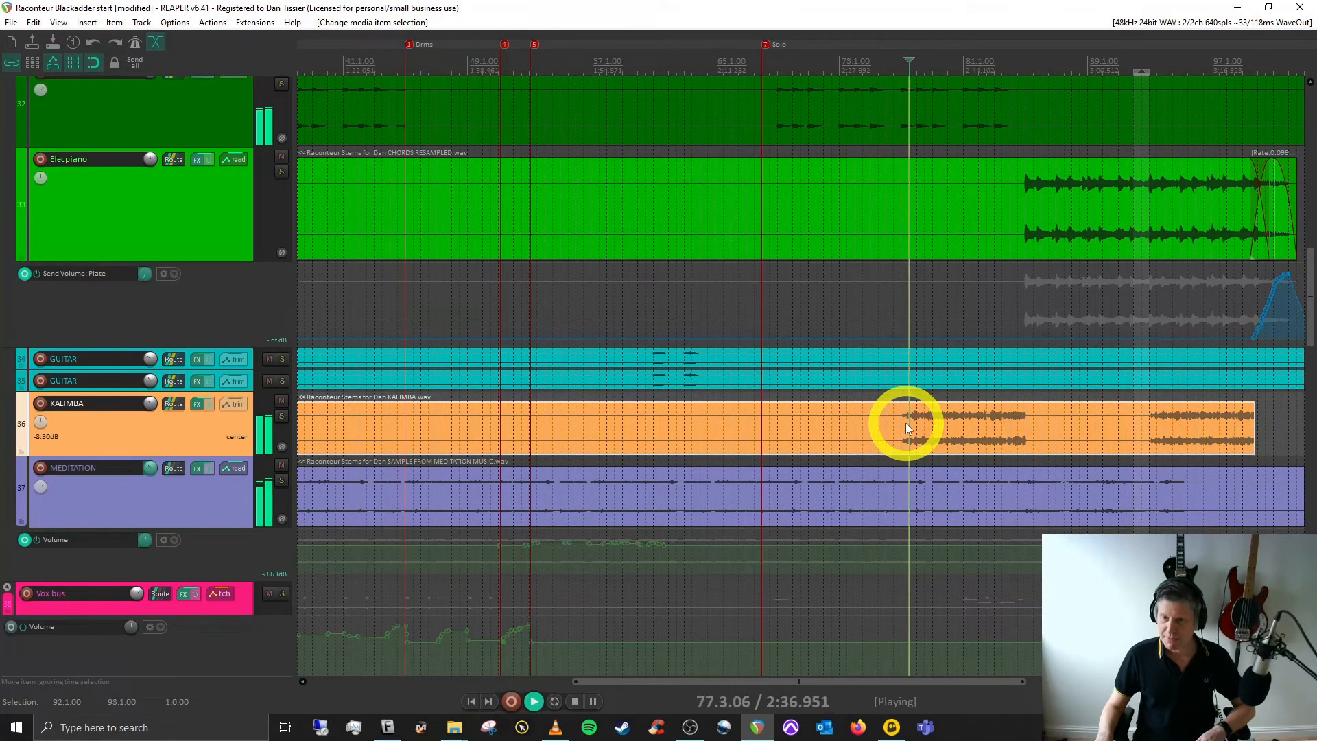
pyautogui.click(281, 417)
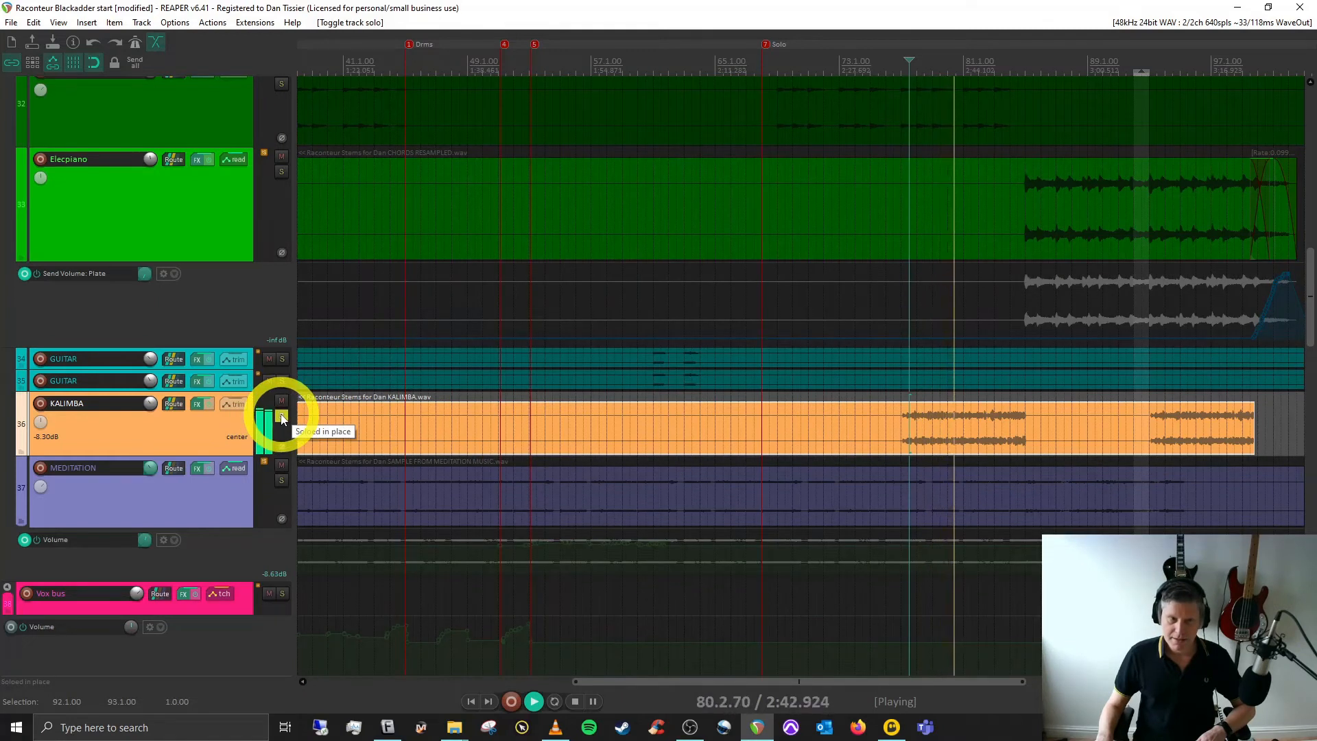
pyautogui.press('space')
pyautogui.click(281, 416)
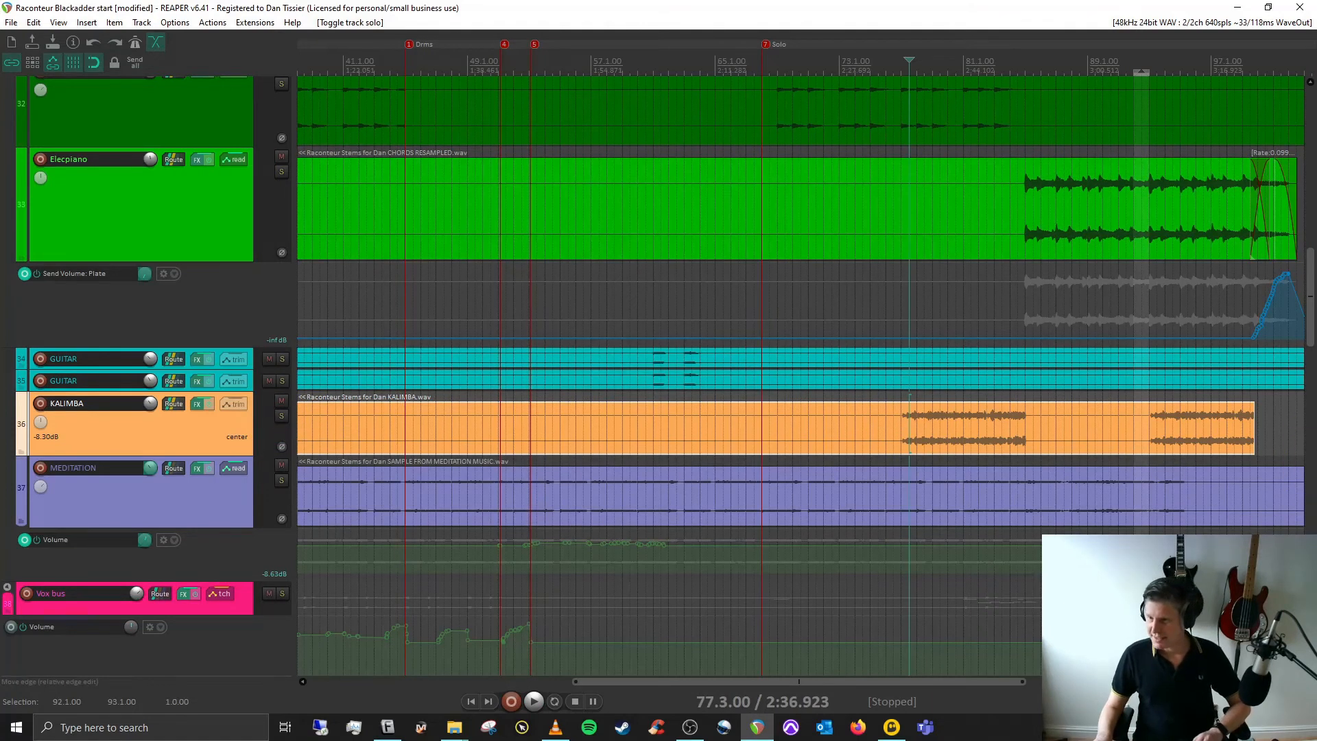
# Play the Git solo track from bar 65.3, comparing it soloed and within the full mix.
pyautogui.scroll(2, 866, 393)
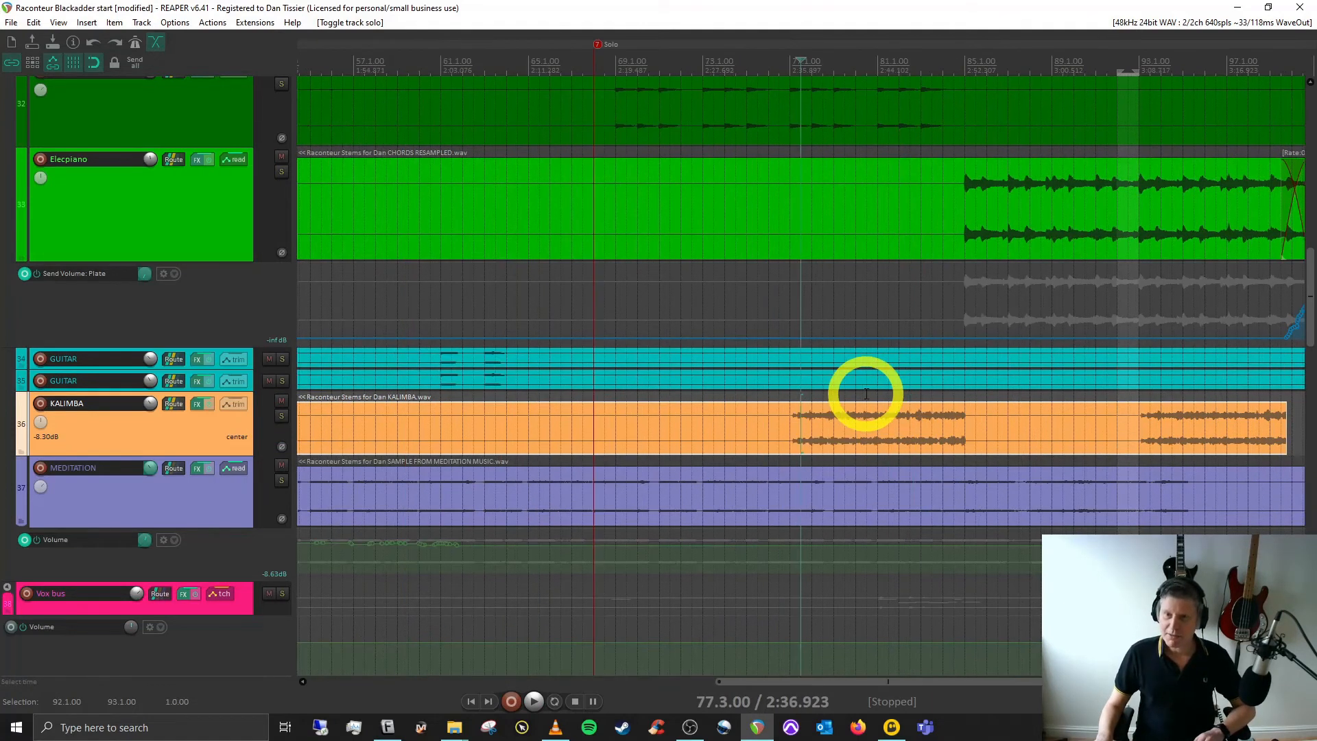
pyautogui.moveTo(1297, 332); pyautogui.dragTo(1282, 230)
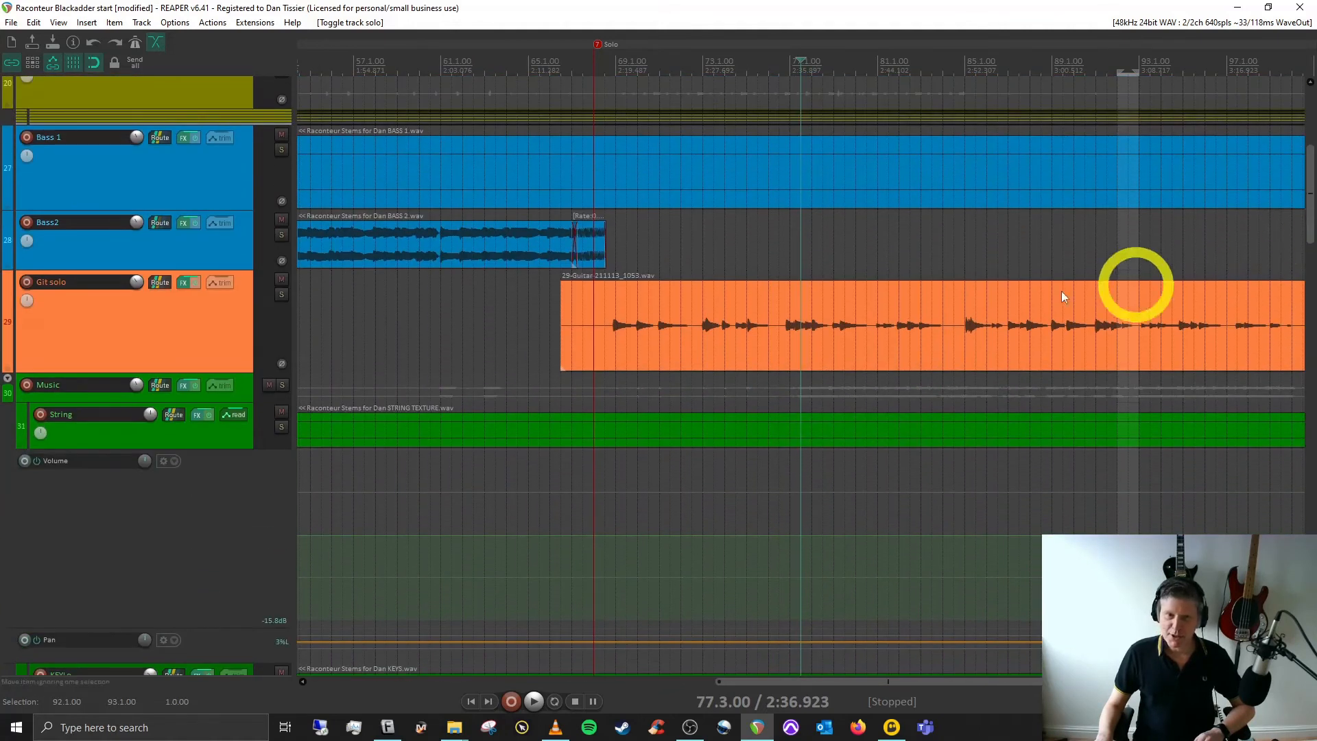
pyautogui.click(539, 336)
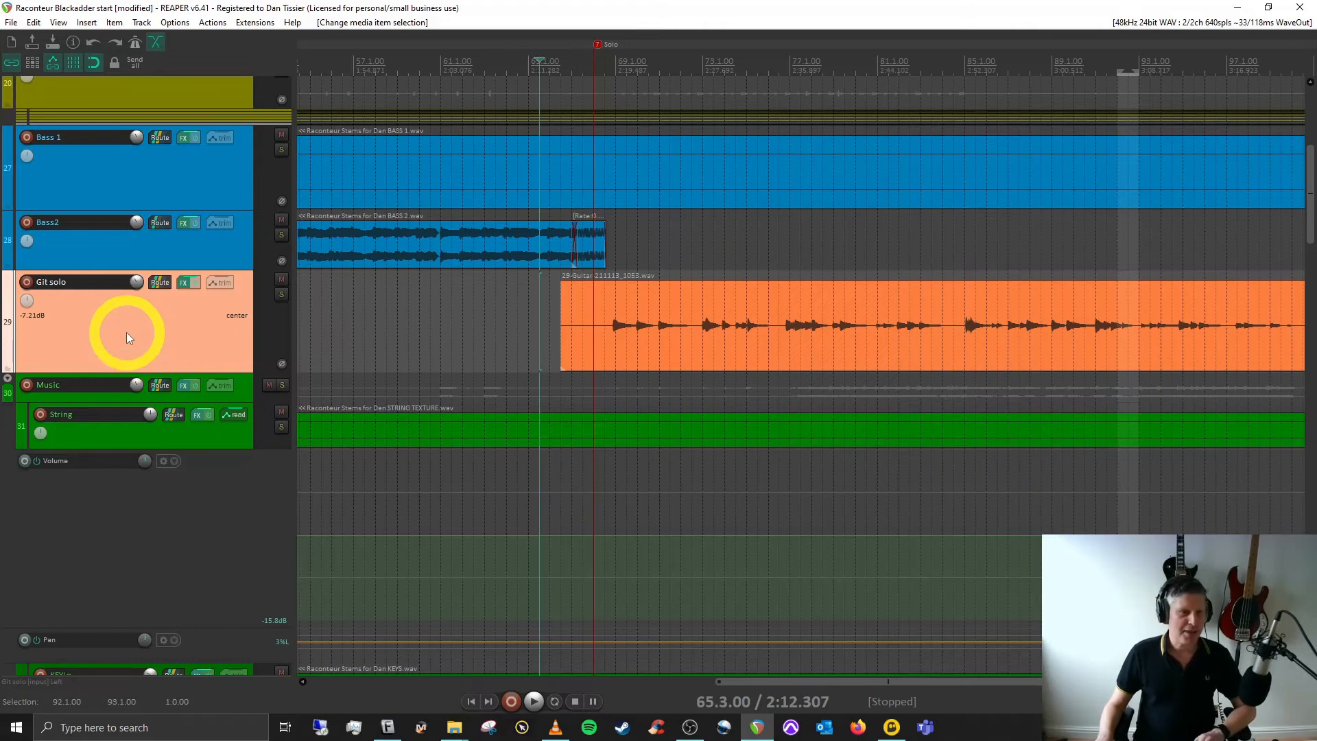
pyautogui.press('space')
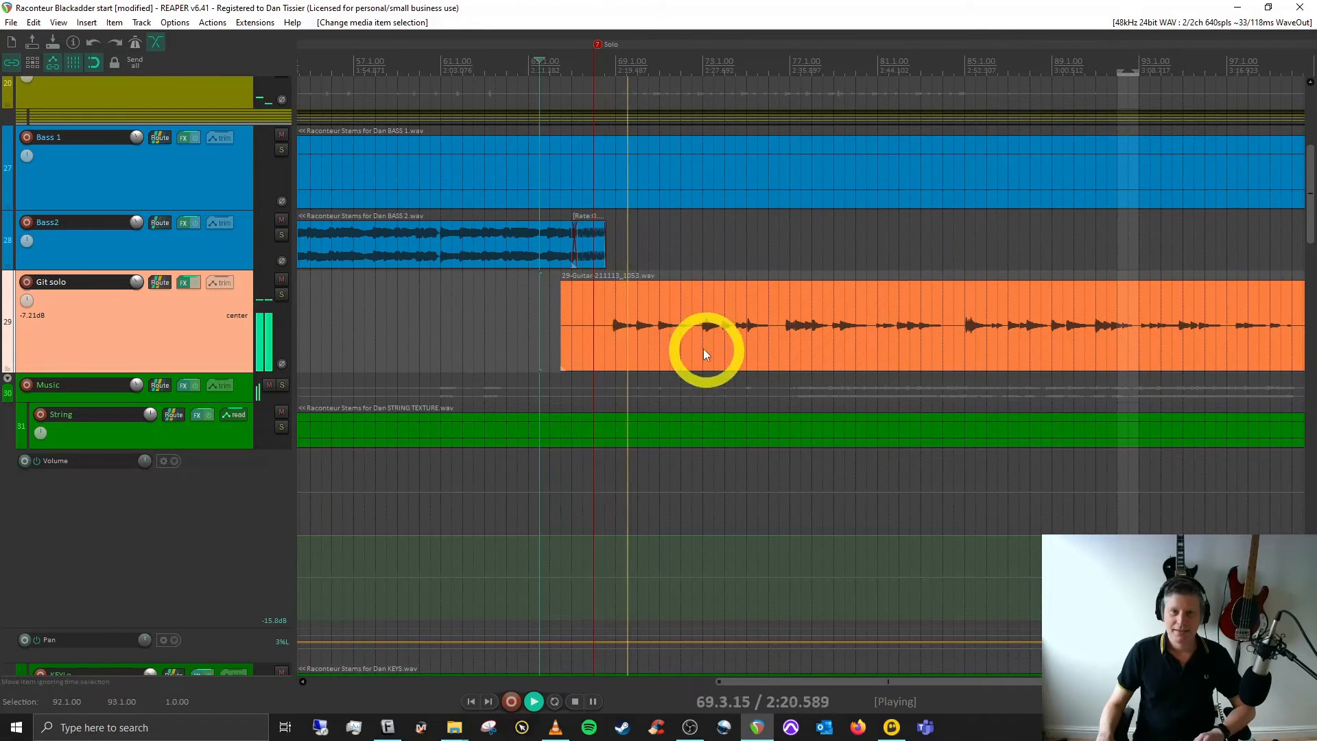
pyautogui.click(281, 295)
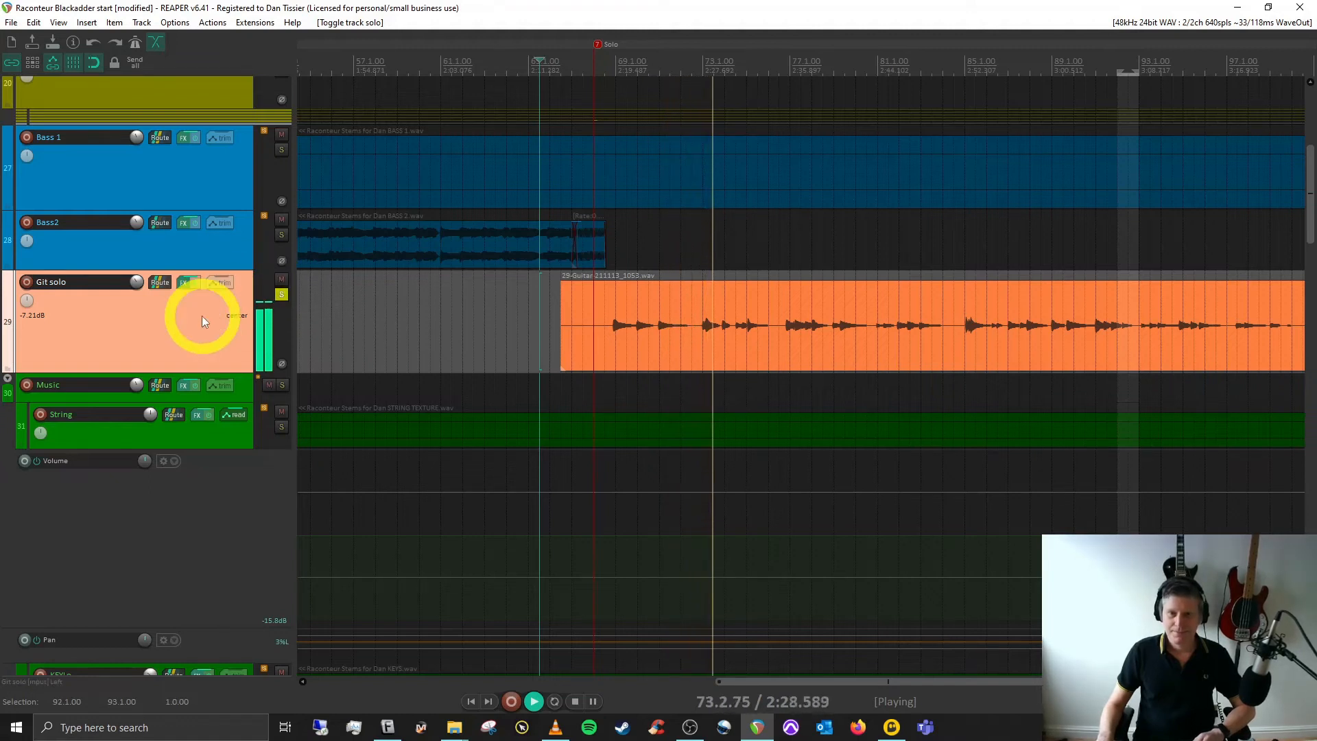
pyautogui.click(282, 295)
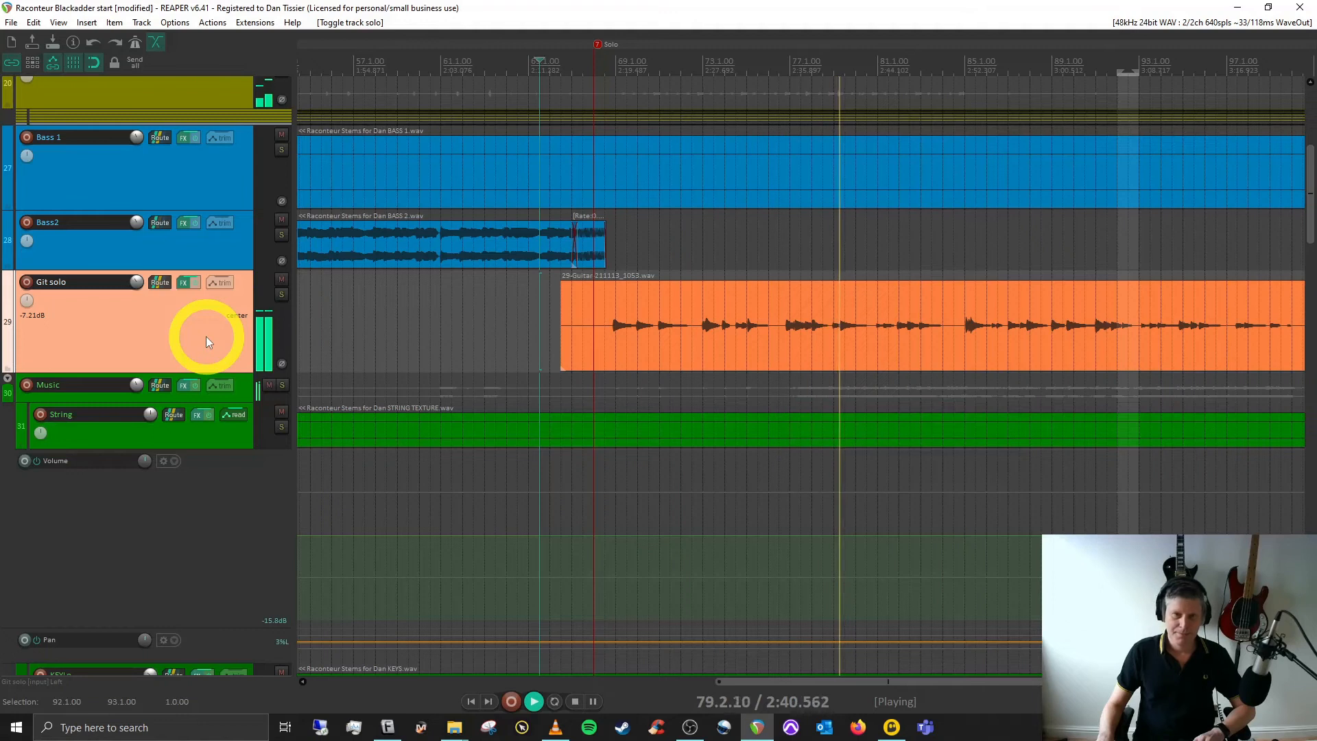
pyautogui.press('space')
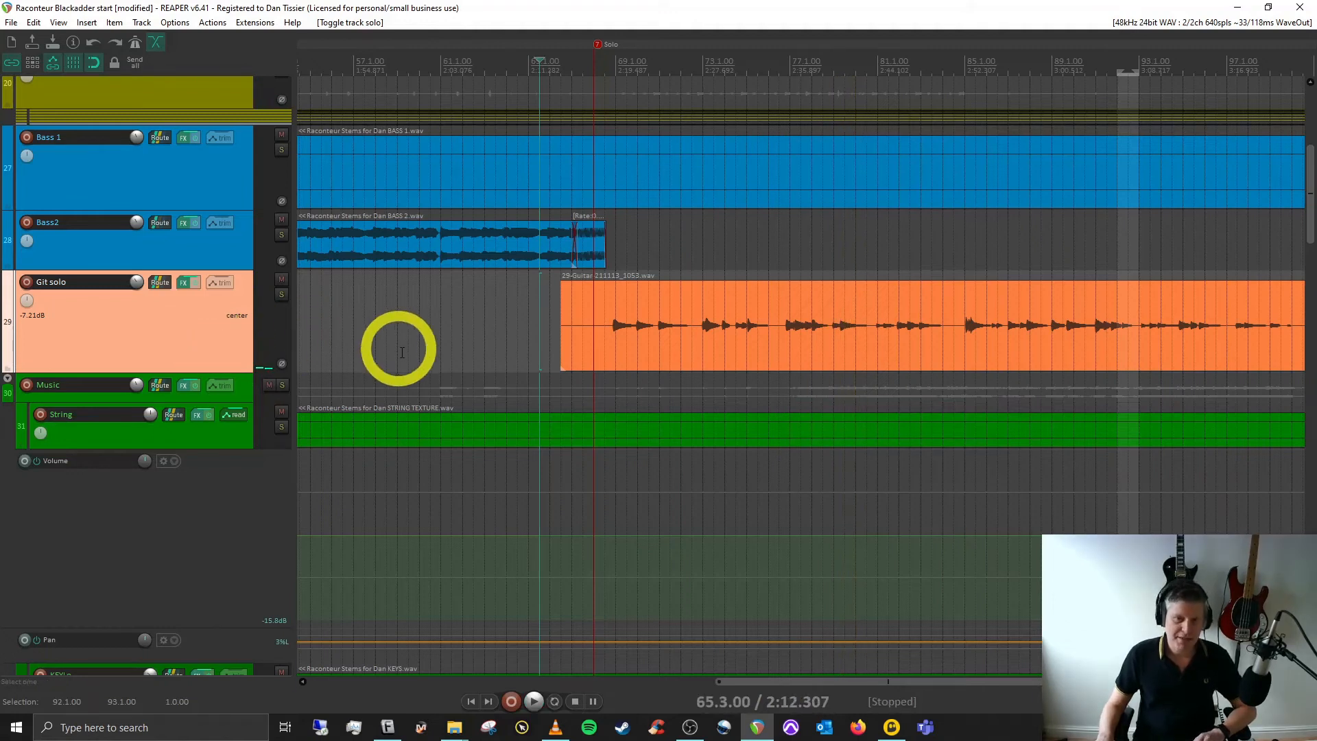
# Review the Git solo track's Melodyne, AmpliTube 4 amp and delay, ReaEQ and Black 76 effects, plus its sends to VerbDLY, Plate and DLY1.
pyautogui.moveTo(763, 686); pyautogui.dragTo(853, 686)
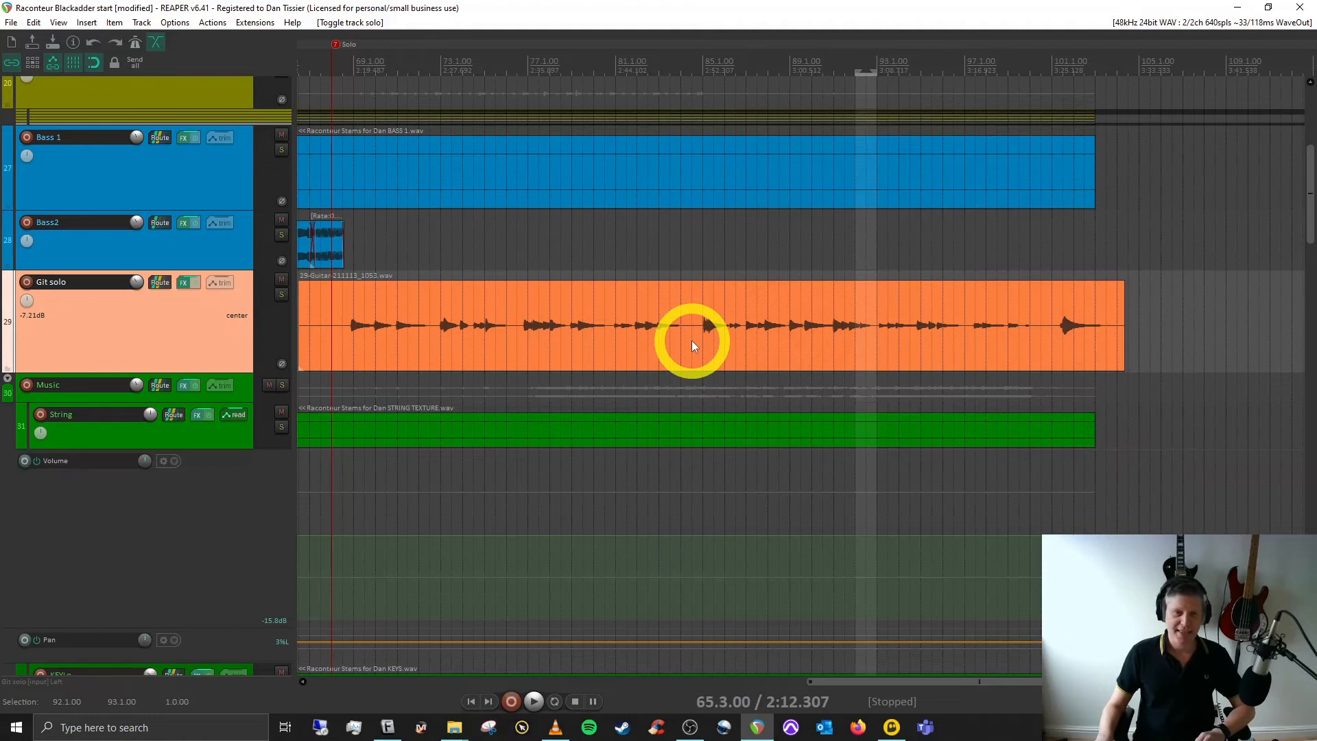
pyautogui.click(185, 283)
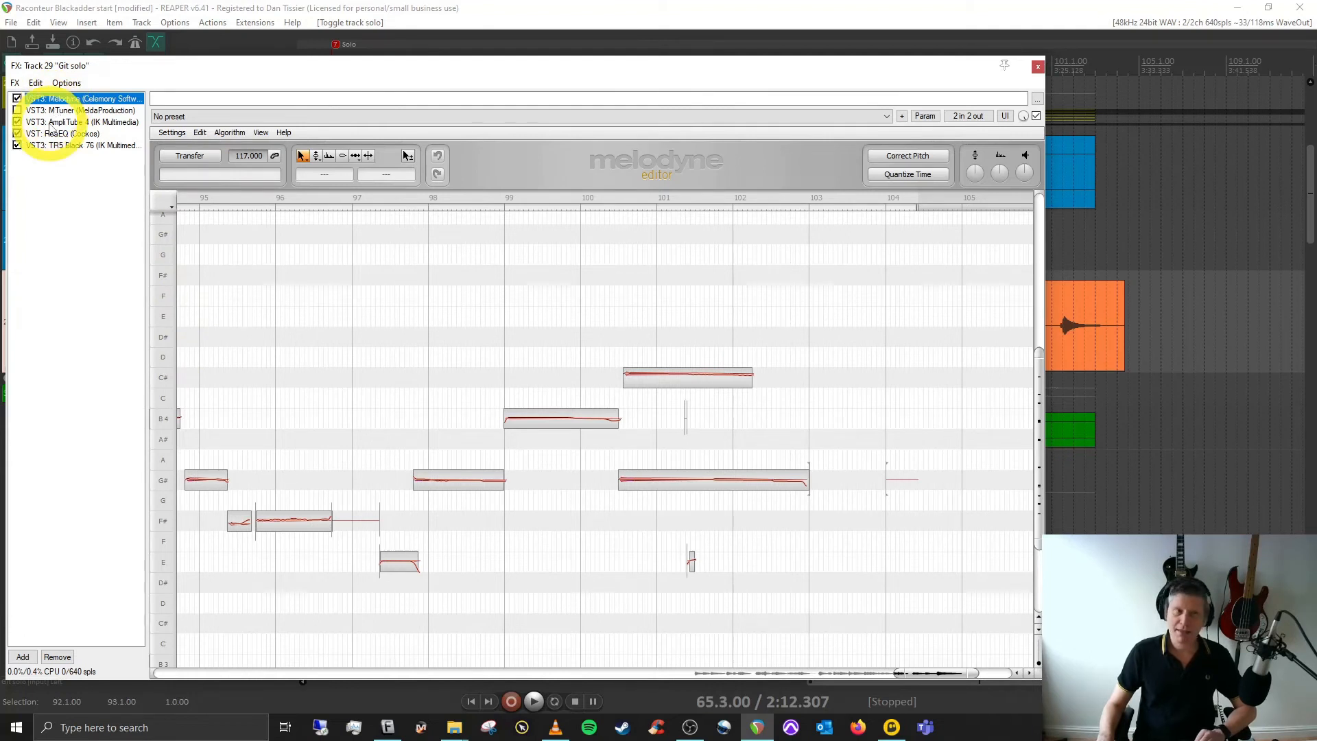
pyautogui.click(47, 124)
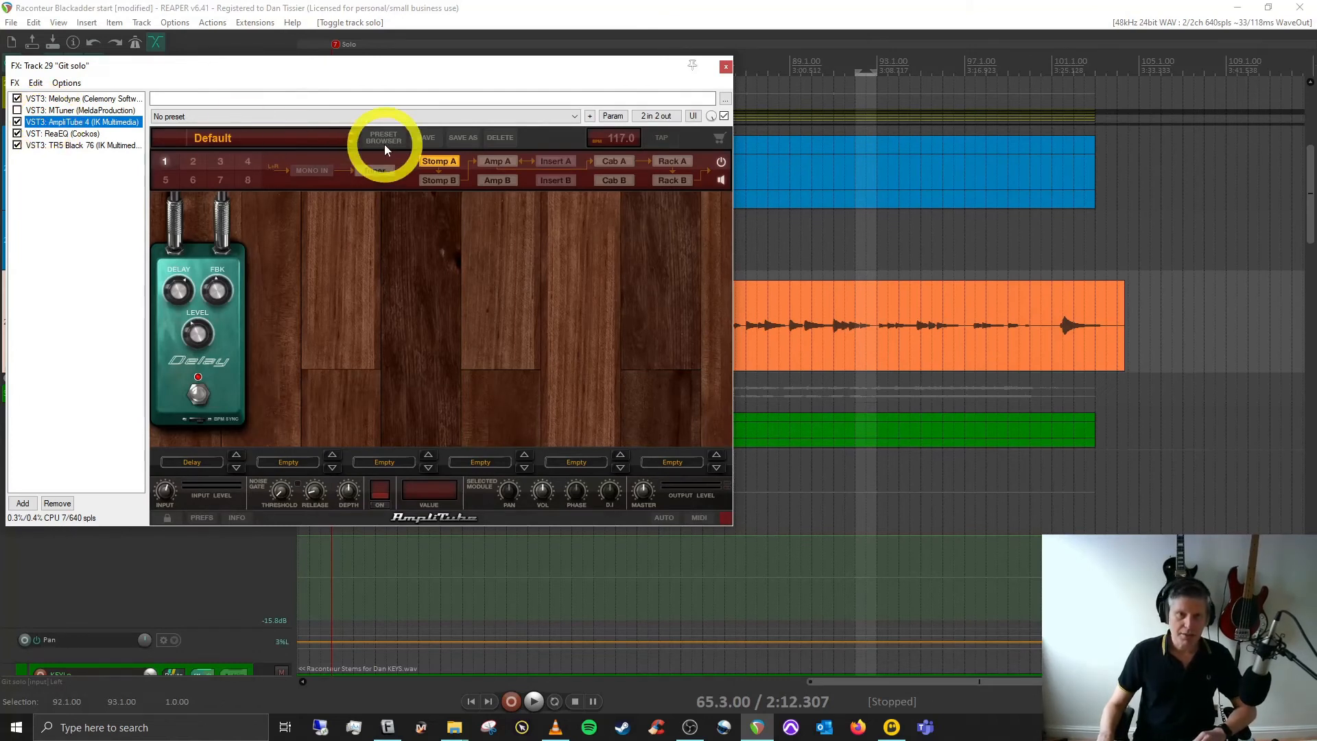
pyautogui.click(498, 161)
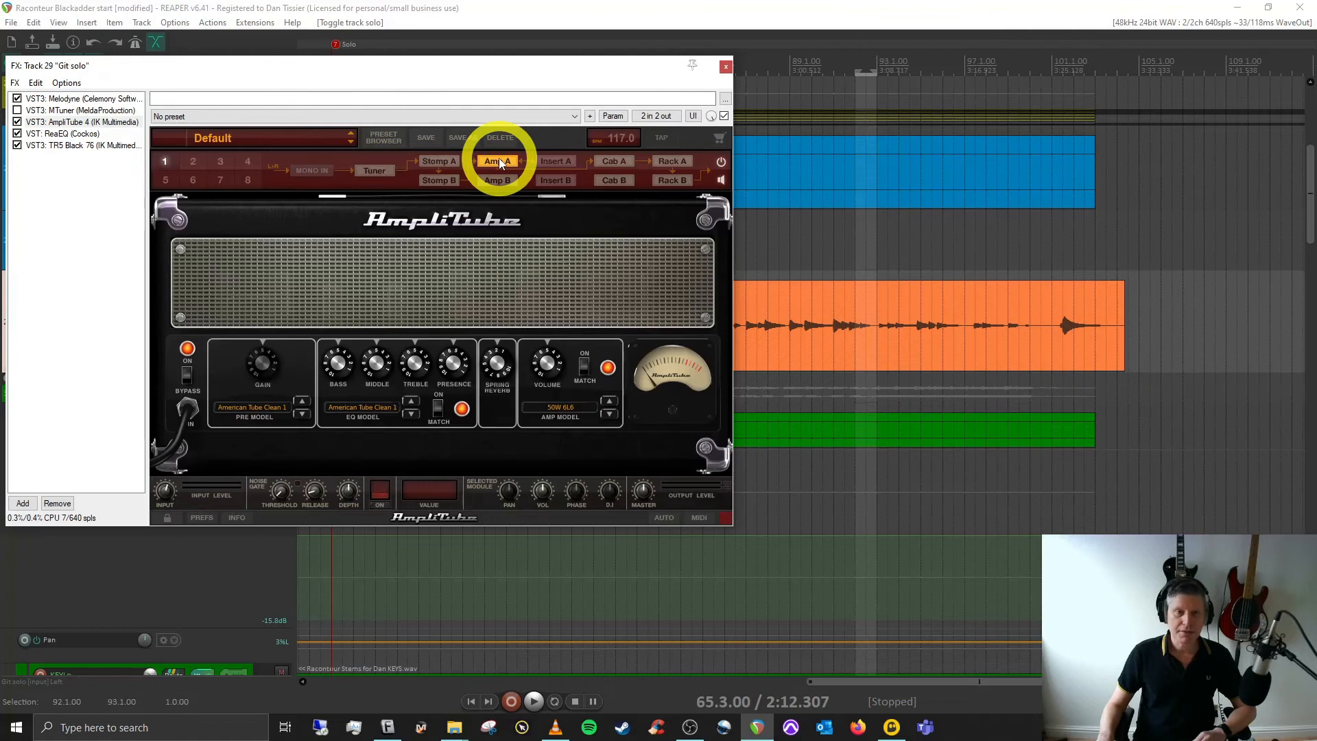
pyautogui.click(438, 161)
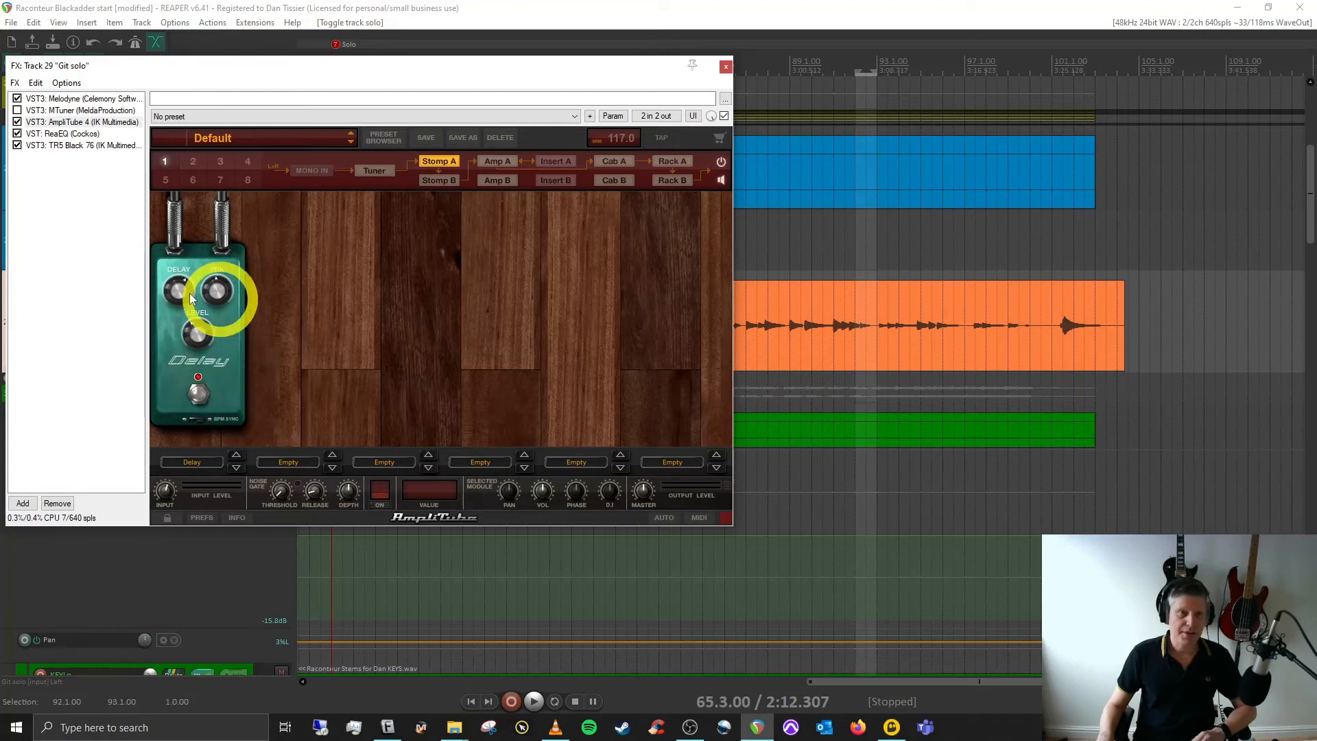
pyautogui.click(54, 133)
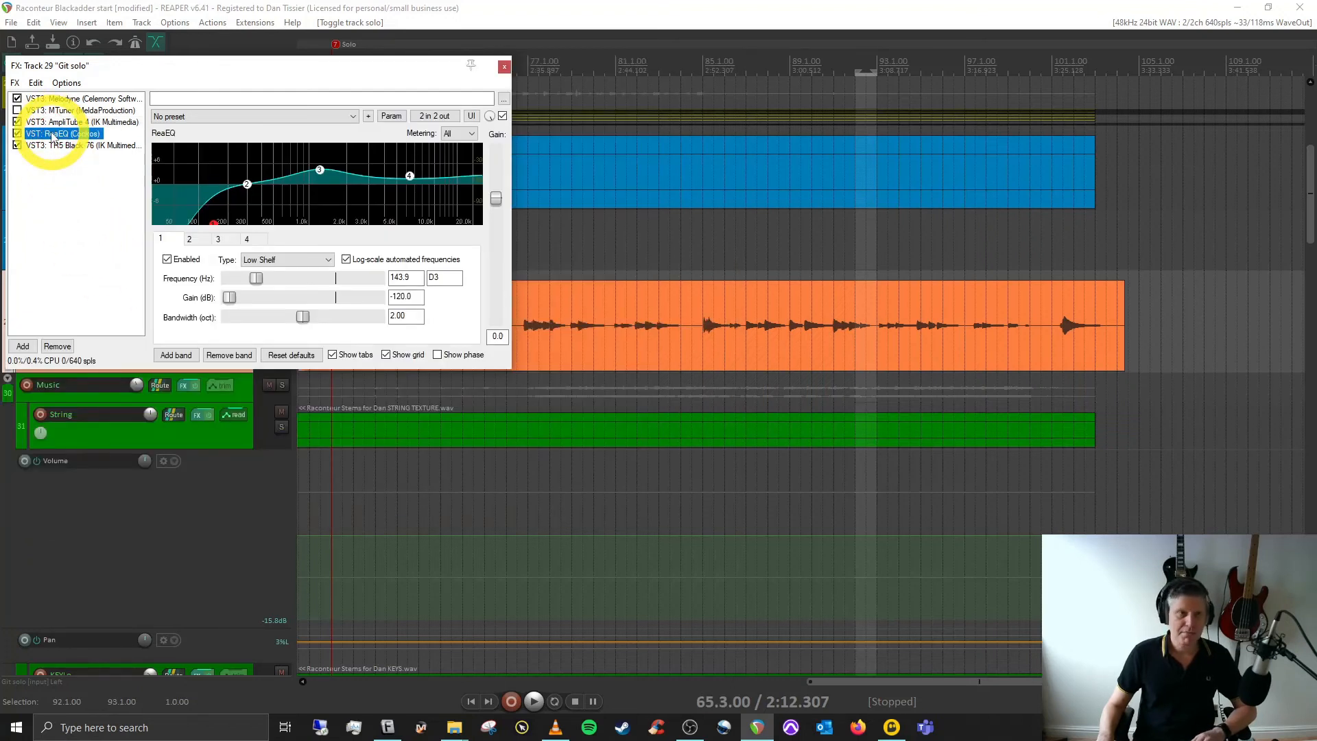
pyautogui.click(56, 145)
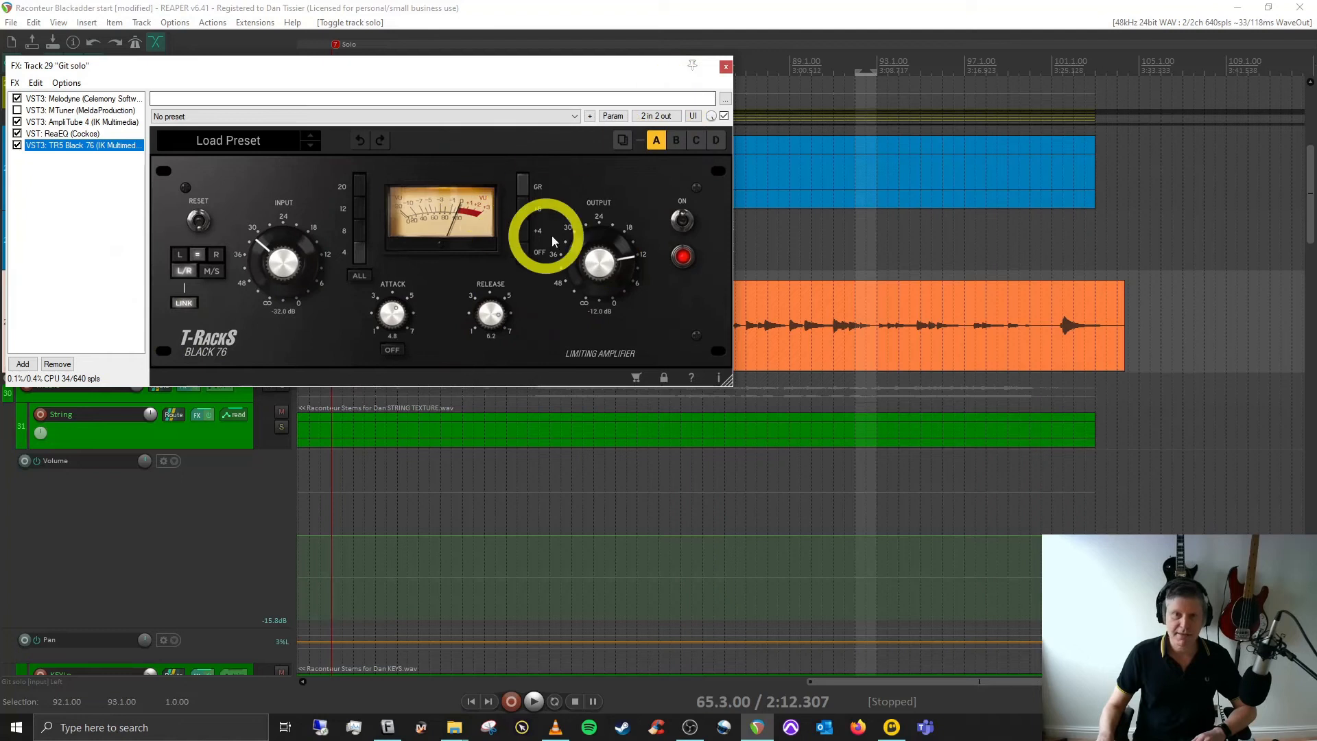
pyautogui.click(725, 66)
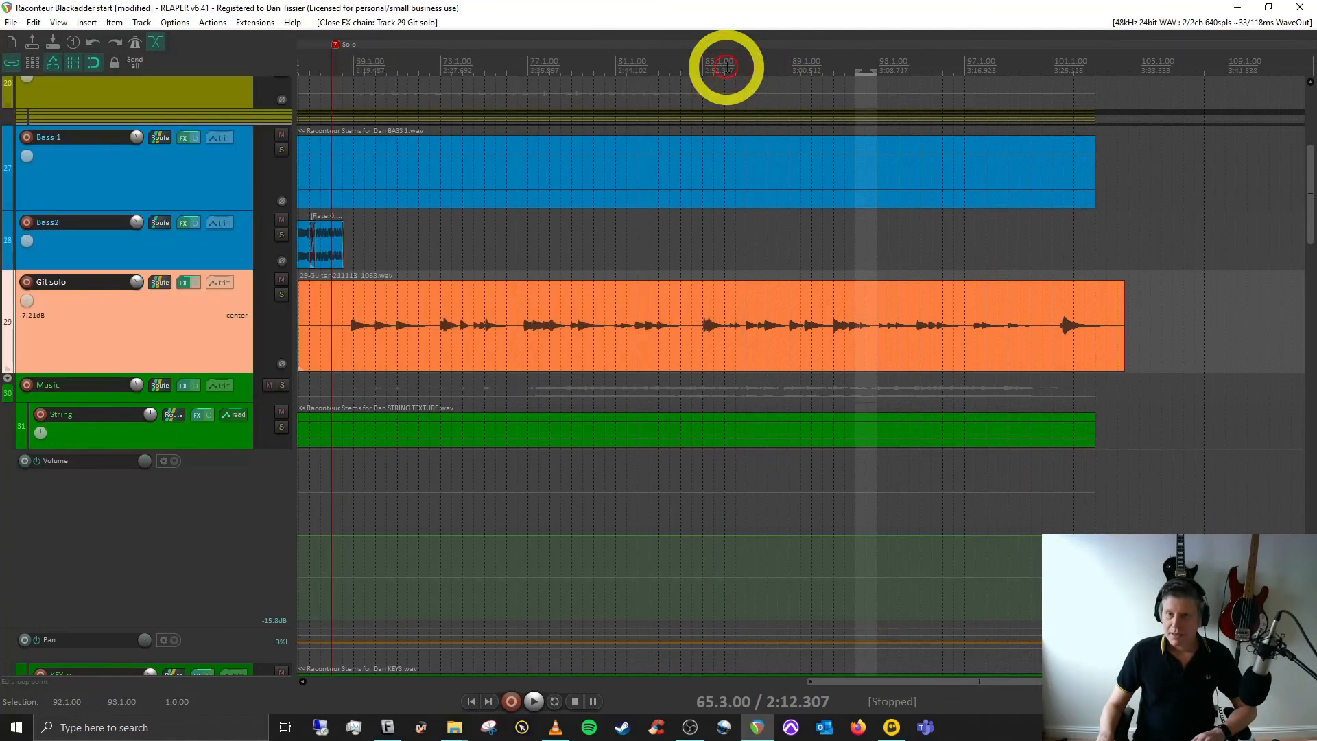
pyautogui.click(157, 283)
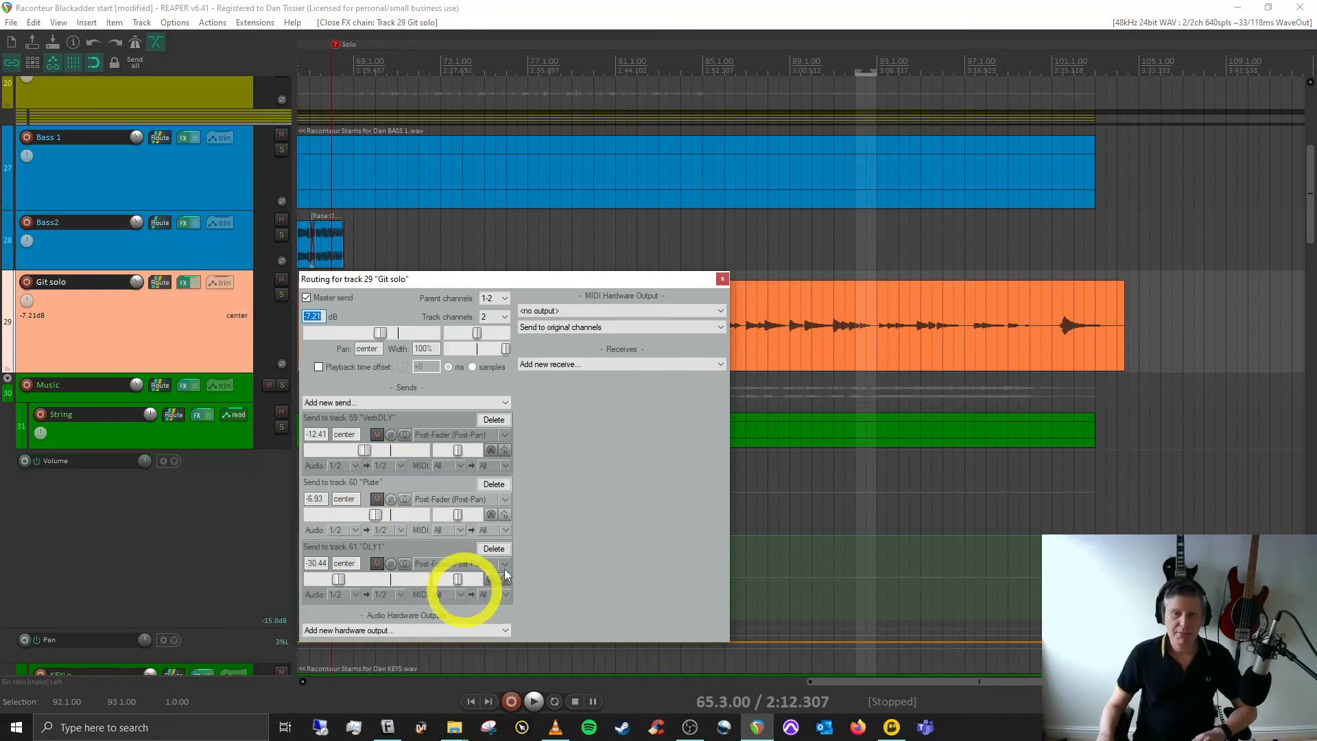
pyautogui.click(723, 279)
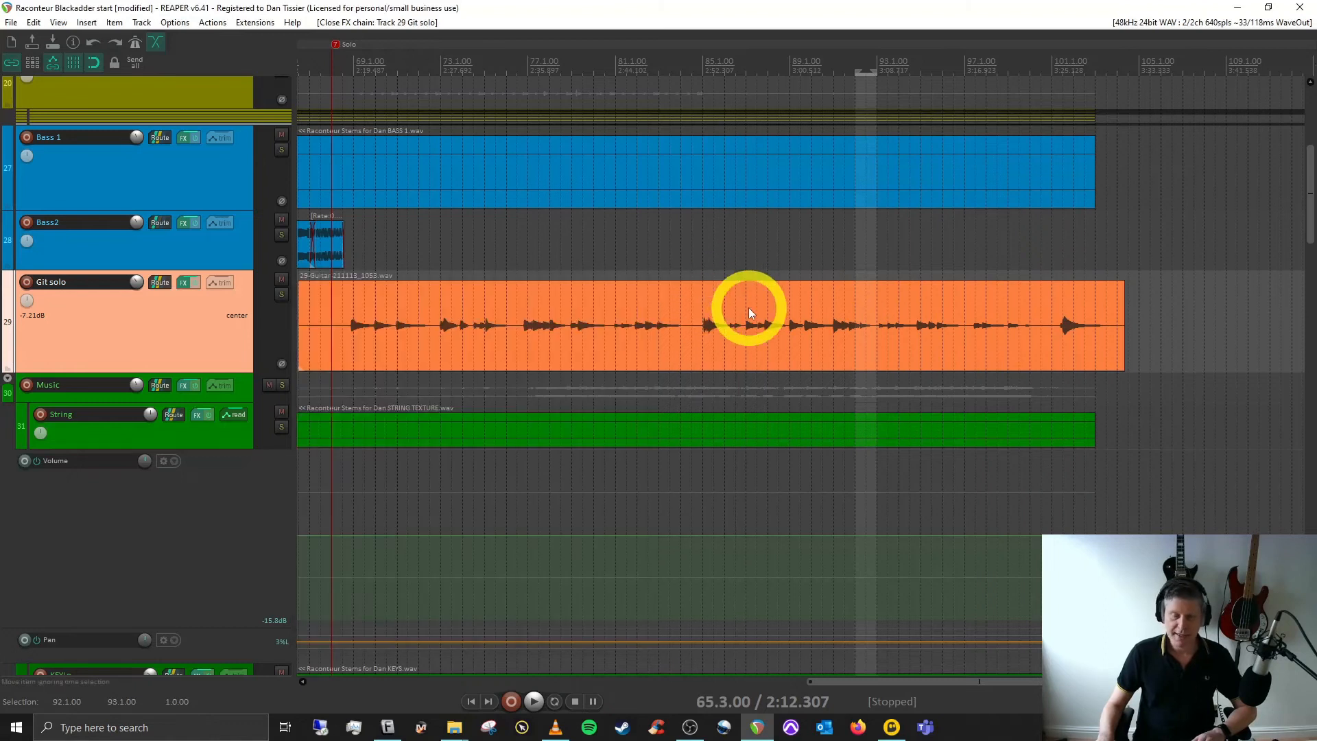
# Play the mix from bar 85 to the song's ending, examining the Elecpiano track's Plate send automation.
pyautogui.click(701, 349)
pyautogui.press('space')
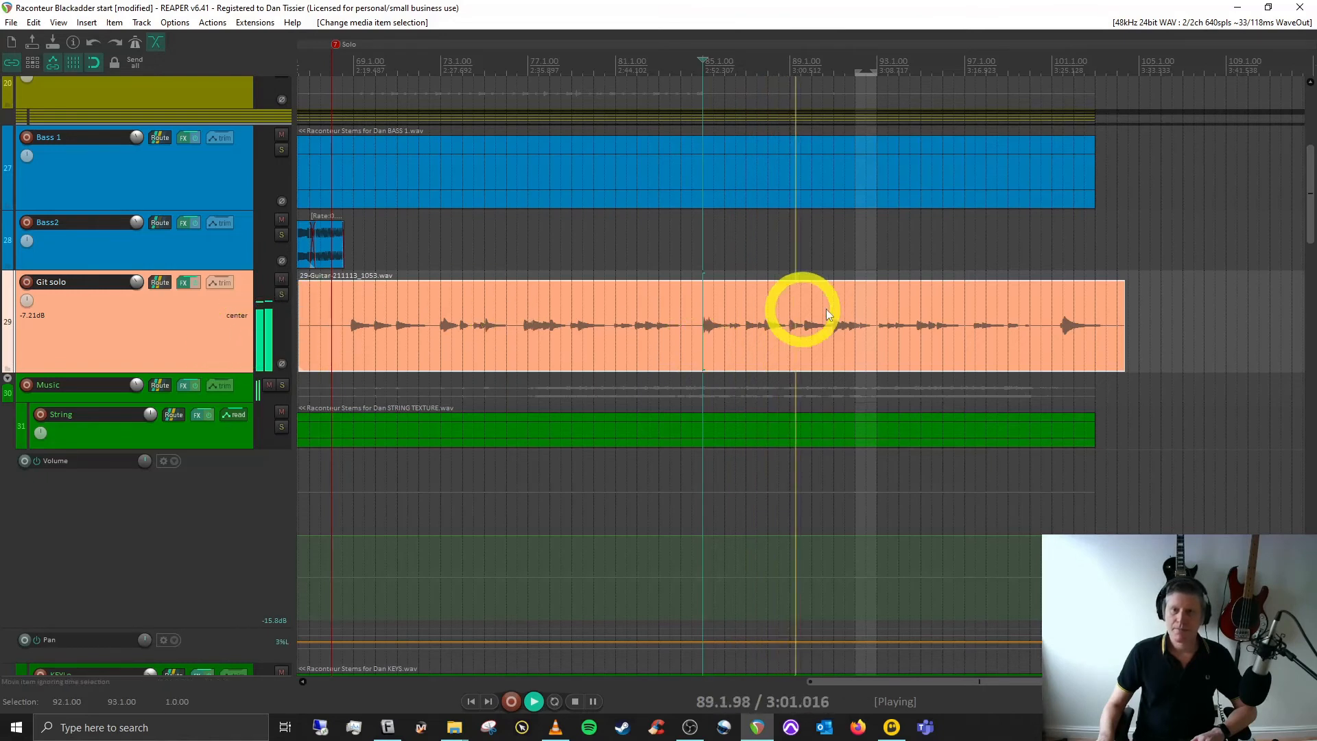
pyautogui.click(925, 679)
pyautogui.moveTo(925, 679); pyautogui.dragTo(976, 680)
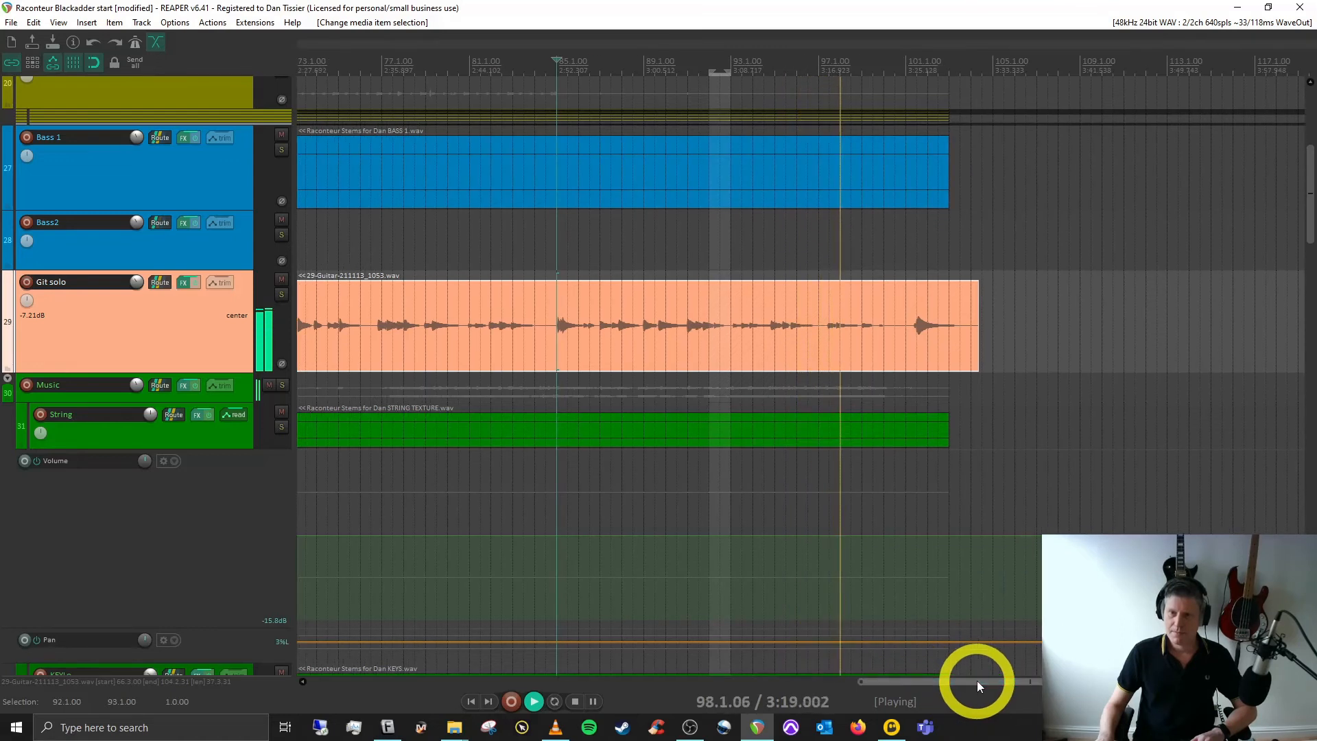
pyautogui.moveTo(1311, 227); pyautogui.dragTo(1311, 296)
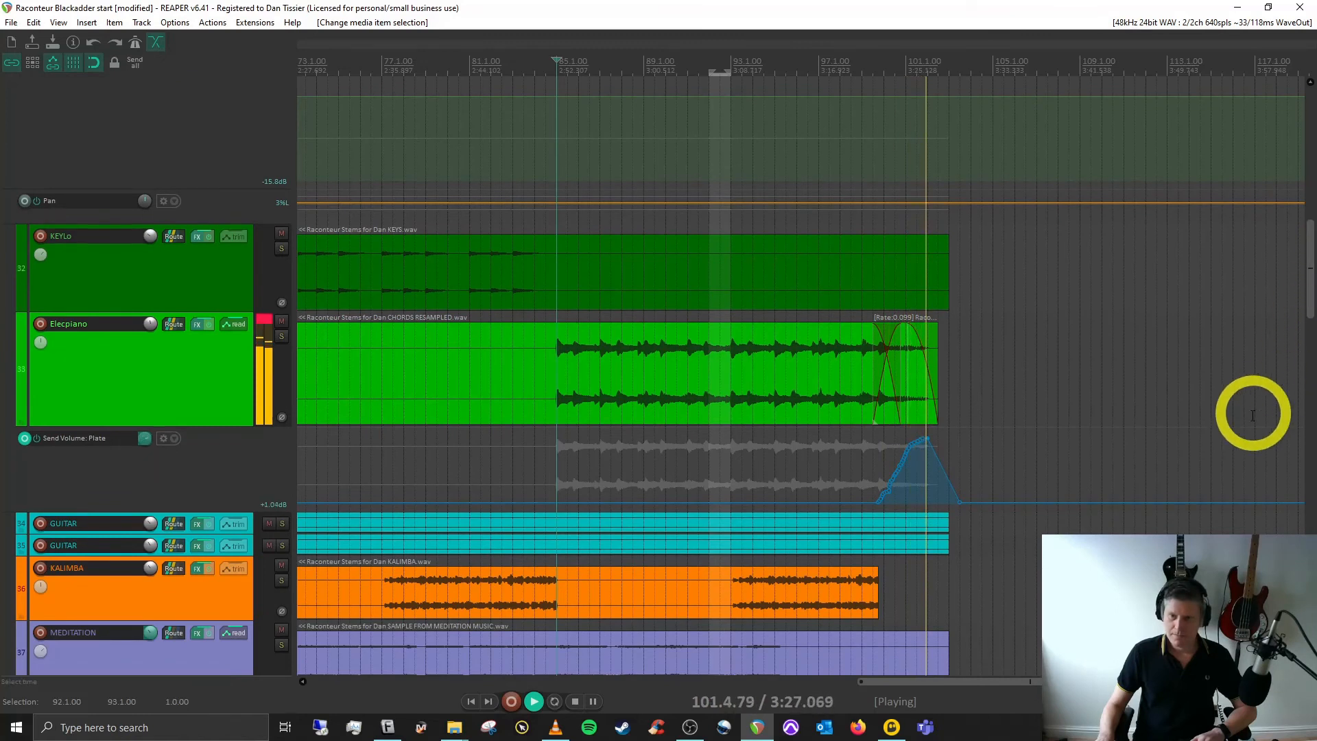
pyautogui.press('space')
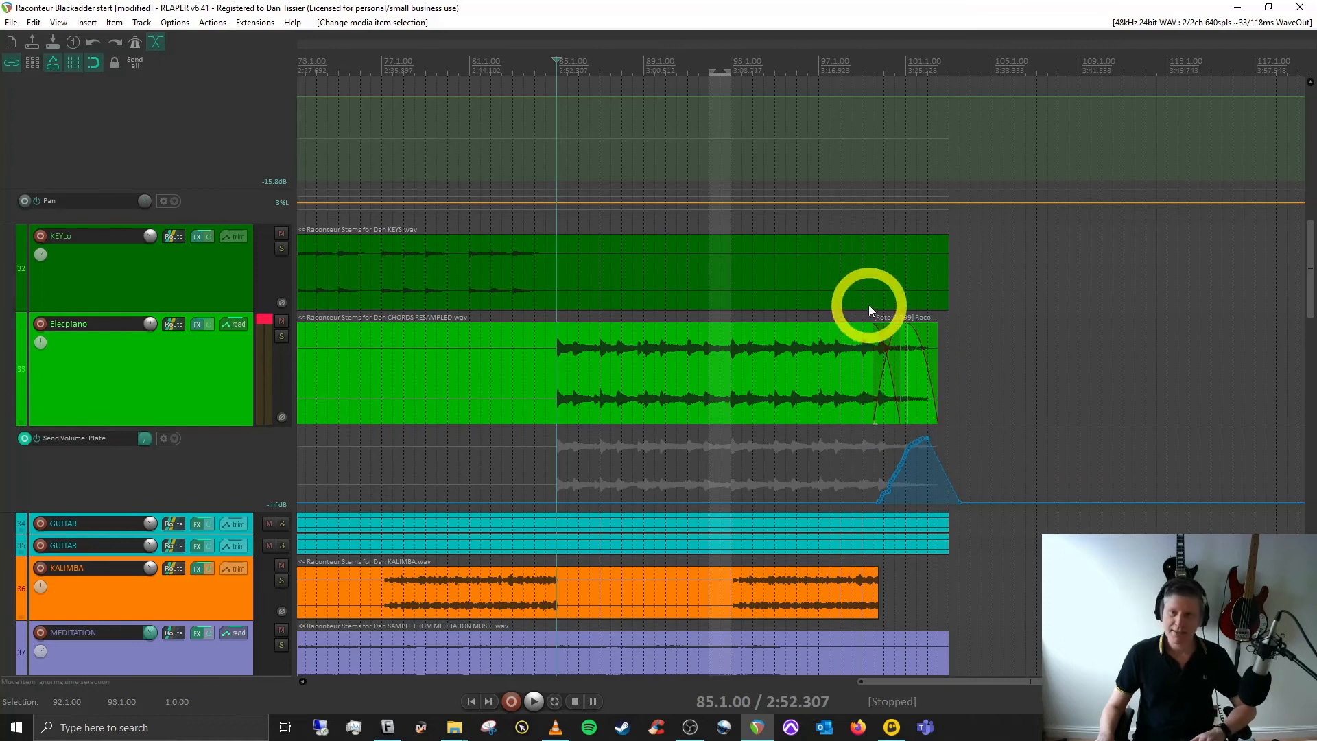
# Replay the song's ending from bar 99 to hear the Elecpiano's Plate send swell.
pyautogui.click(860, 63)
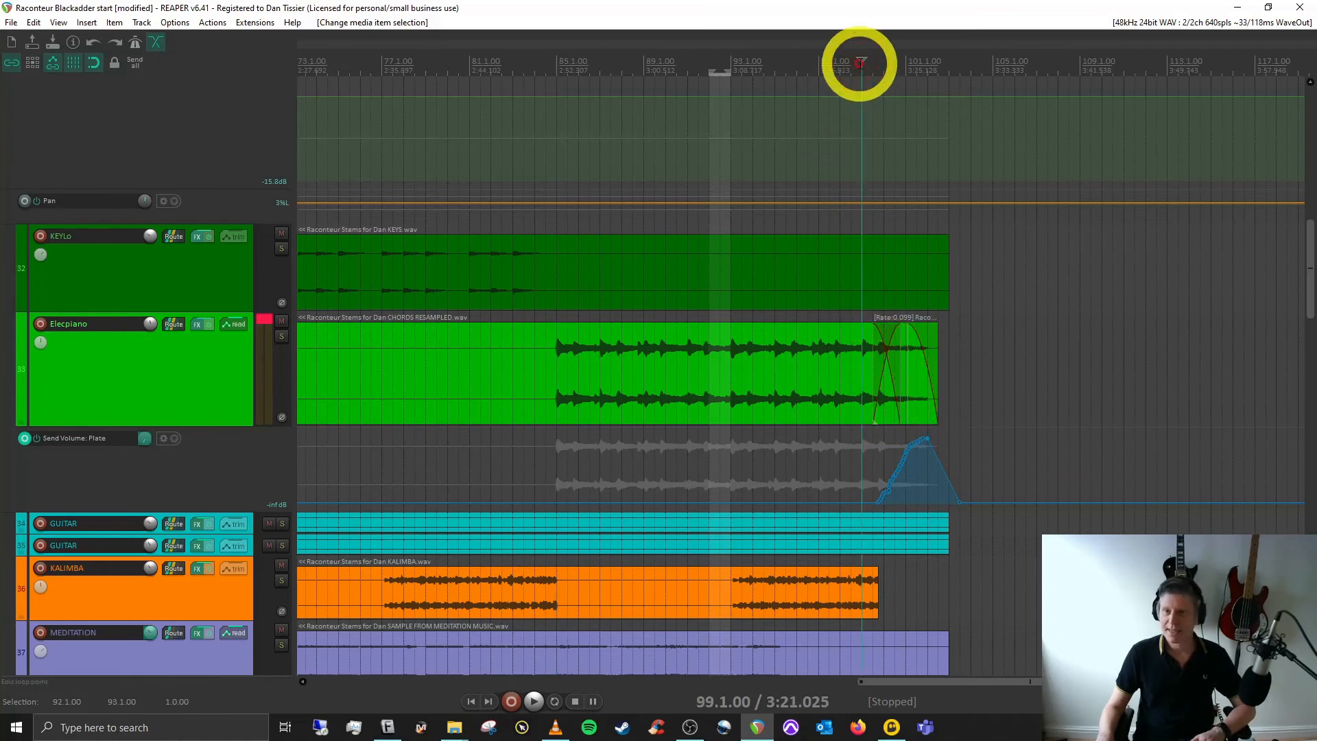
pyautogui.press('space')
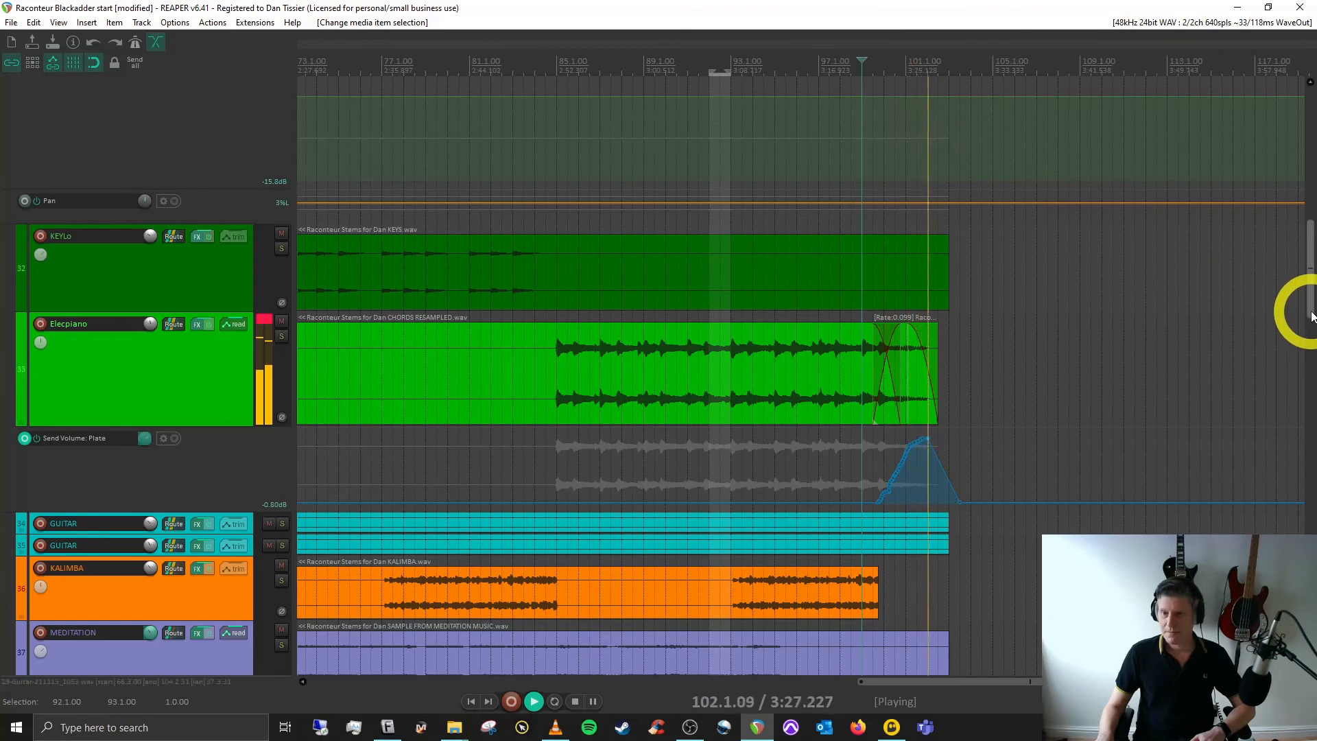
pyautogui.press('space')
# Examine the SFX tracks, including WINE GLASS GRANULAR, Fire and PAPER RUS, with their volume, pan and filter automation, and return to DrmSum.
pyautogui.moveTo(1311, 315); pyautogui.dragTo(1311, 482)
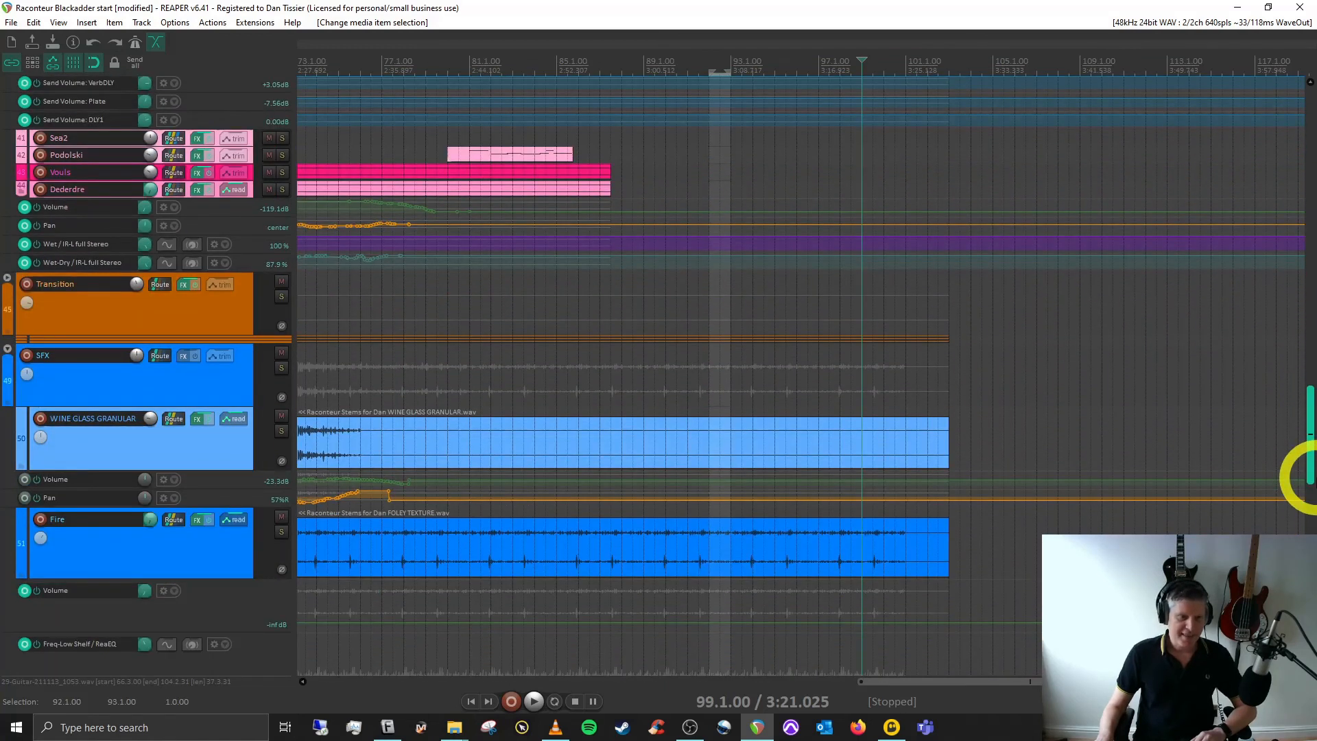
pyautogui.moveTo(1310, 478)
pyautogui.mouseDown()
pyautogui.moveTo(1311, 627)
pyautogui.moveTo(1311, 489)
pyautogui.mouseUp()
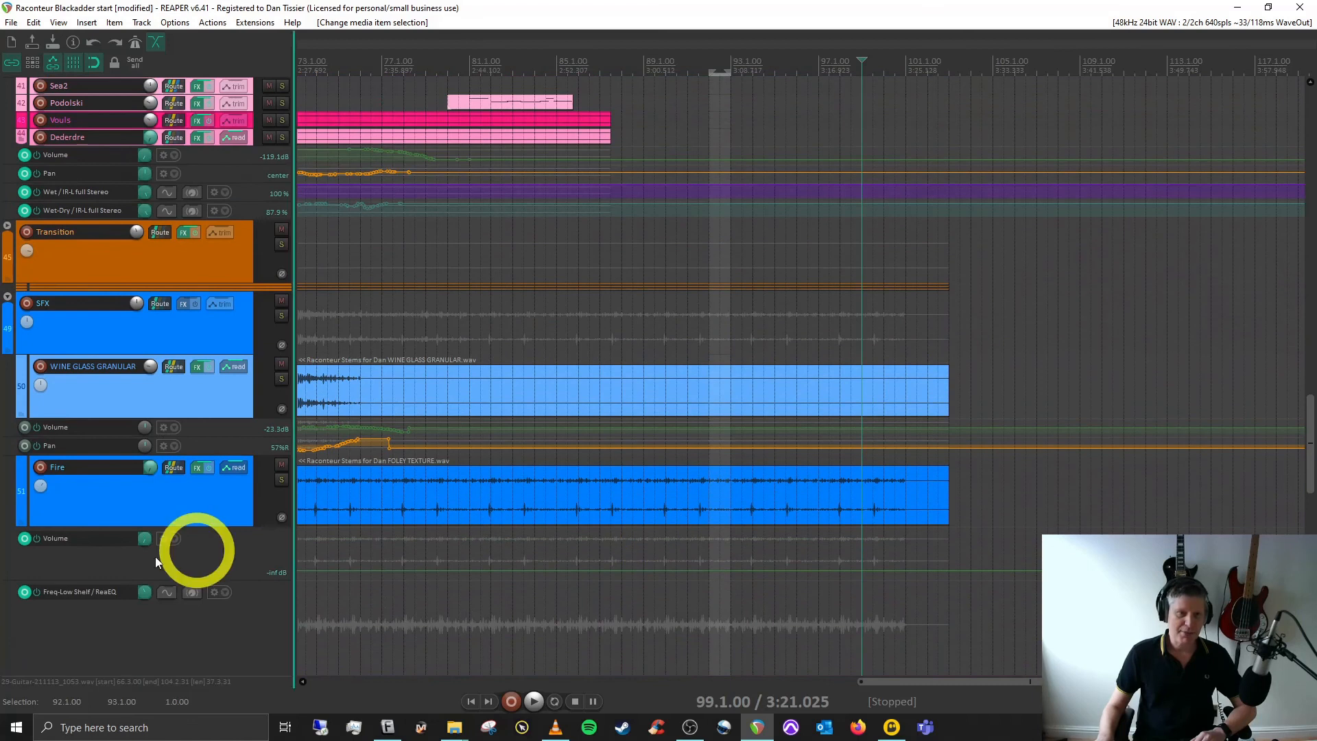
pyautogui.moveTo(1091, 681); pyautogui.dragTo(545, 714)
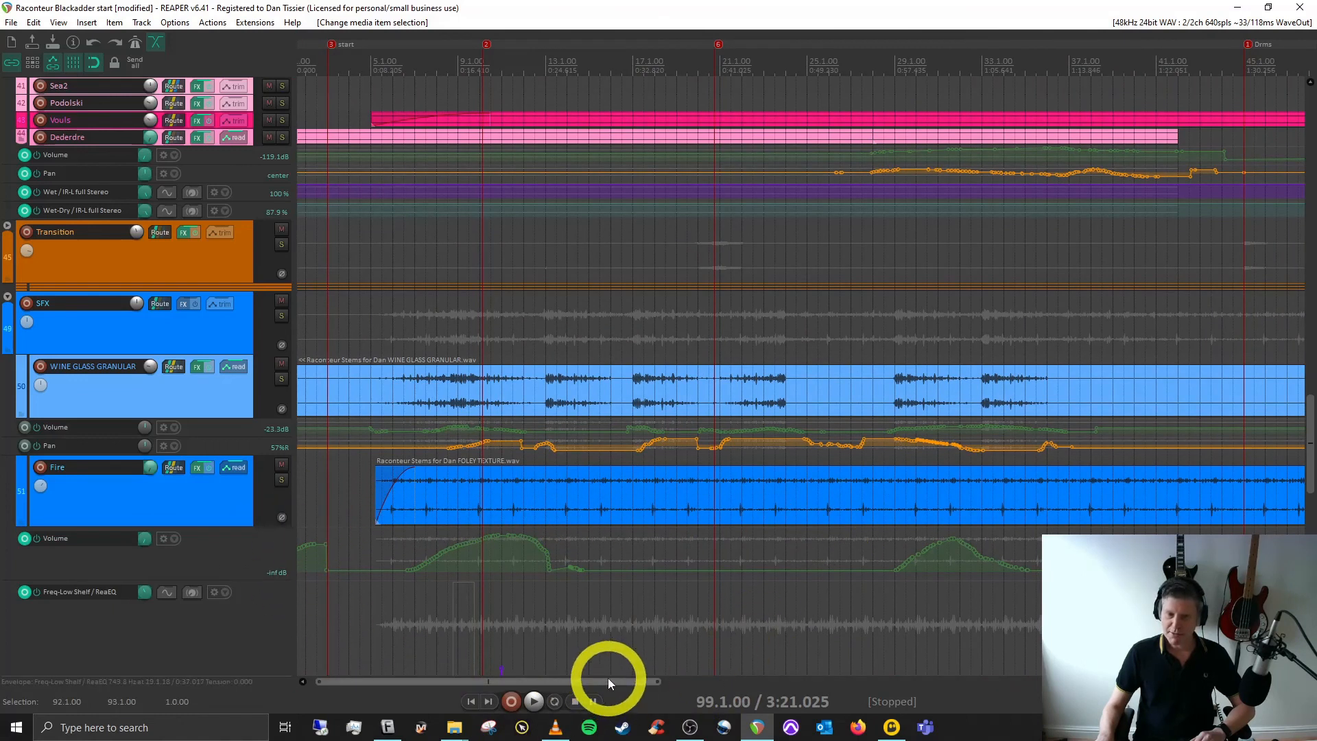
pyautogui.moveTo(607, 678); pyautogui.dragTo(616, 677)
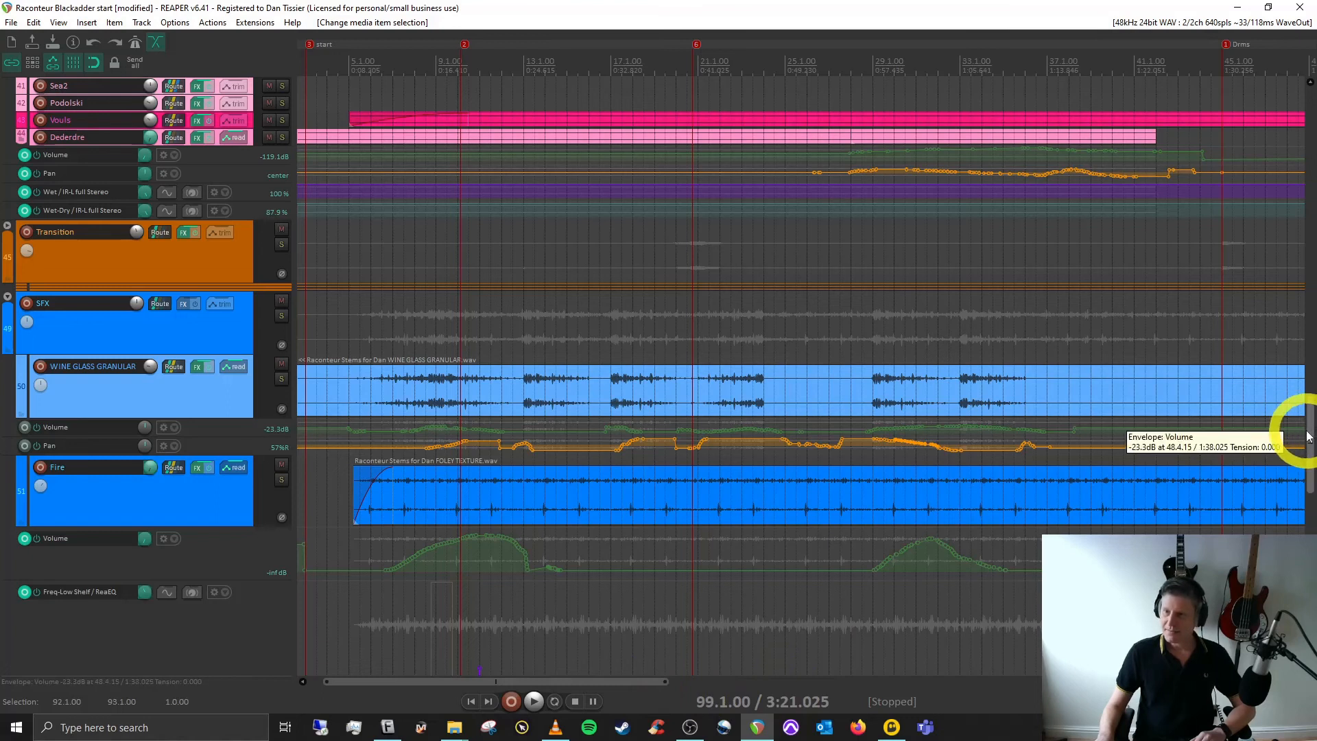
pyautogui.moveTo(1311, 438); pyautogui.dragTo(1310, 541)
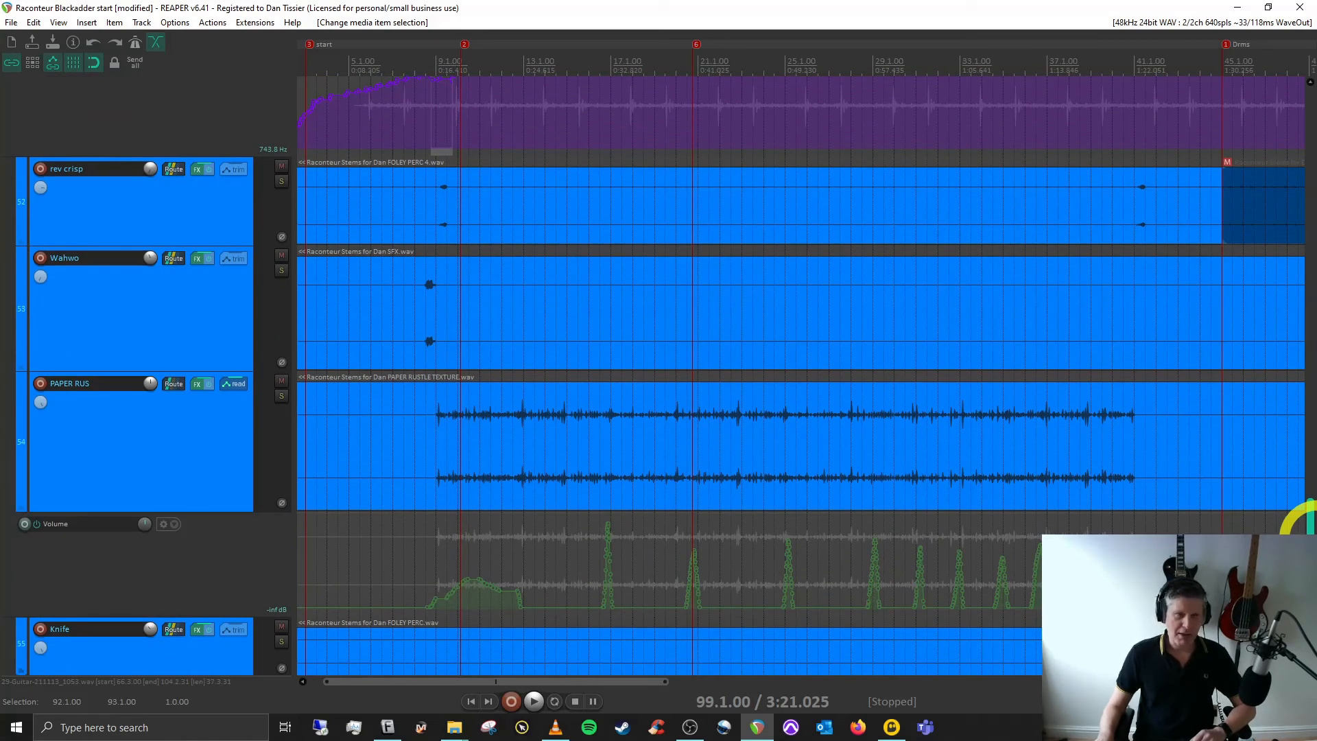
pyautogui.moveTo(557, 681); pyautogui.dragTo(649, 679)
pyautogui.moveTo(1310, 521); pyautogui.dragTo(1296, 131)
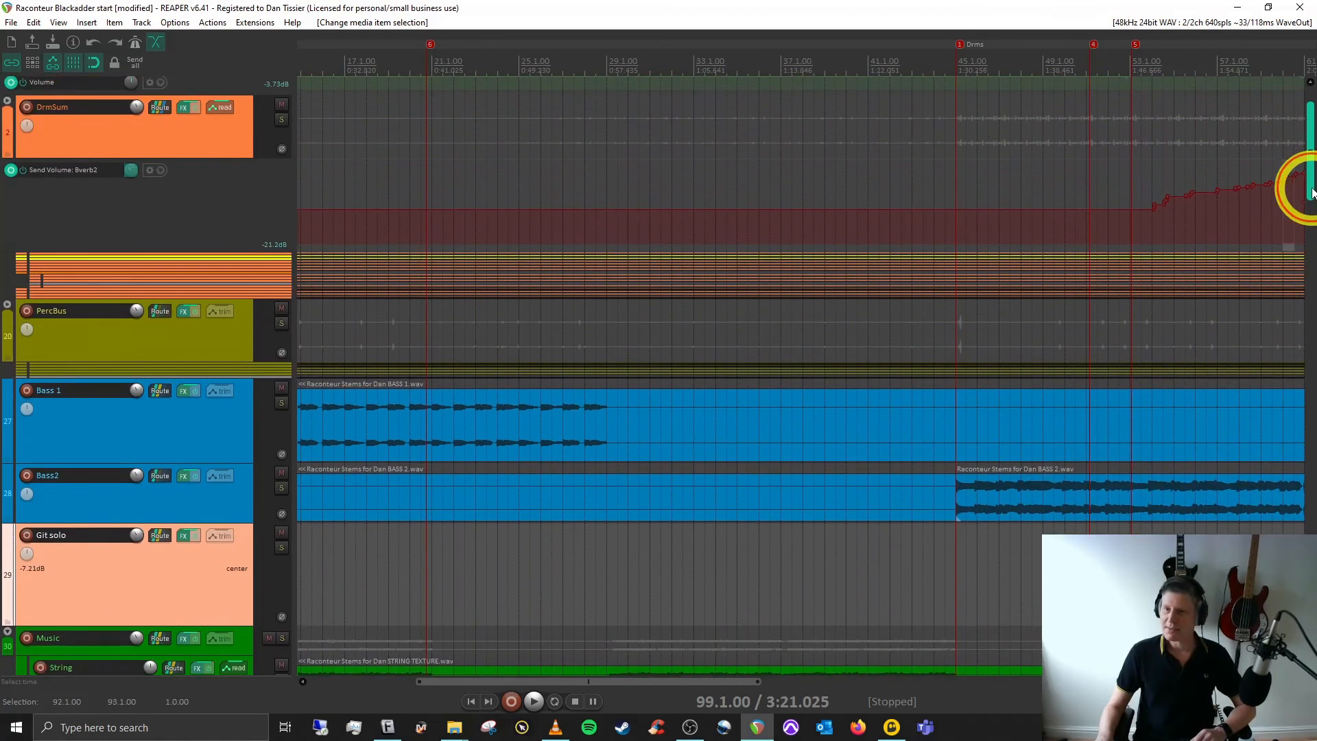
# Show the mixer and audition the BWB WAV 6 HI HAT sample in track 14's Sitala drum sampler.
pyautogui.moveTo(1311, 186); pyautogui.dragTo(1311, 151)
pyautogui.hotkey('ctrl', 'm')
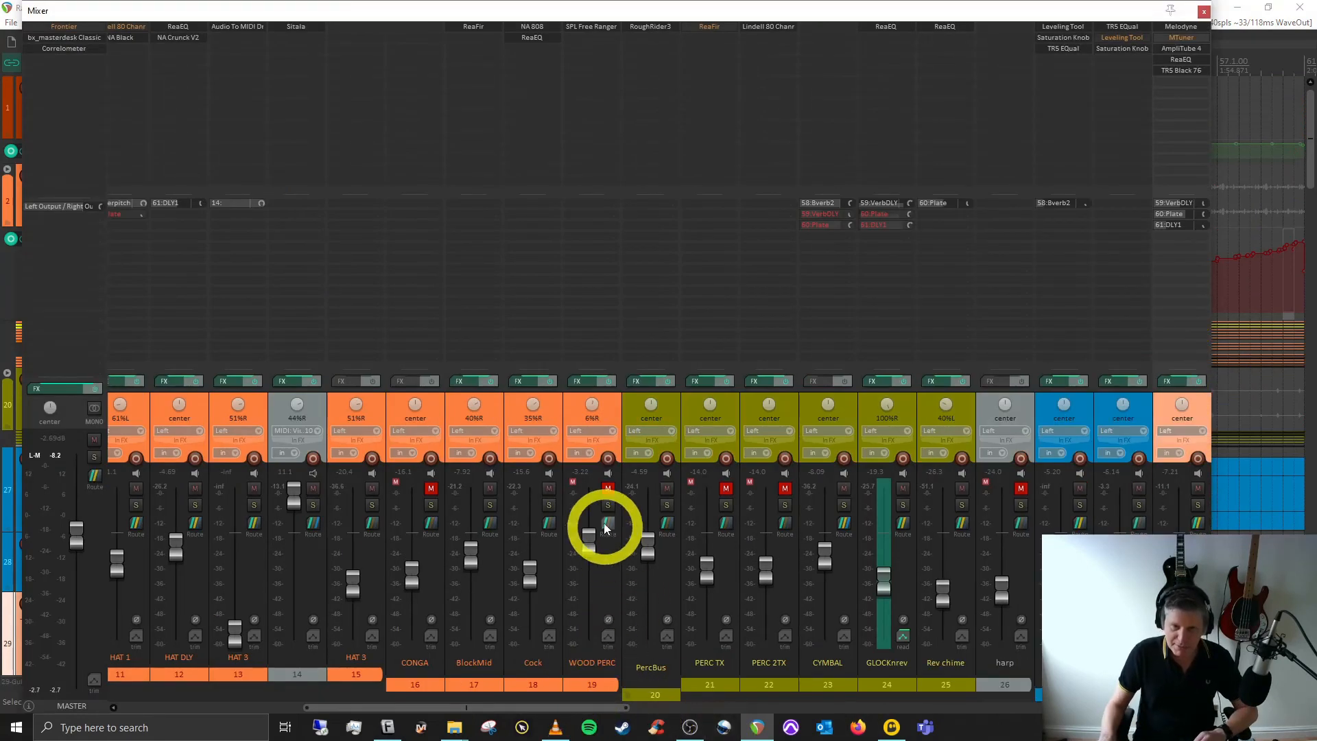
pyautogui.moveTo(561, 706); pyautogui.dragTo(490, 726)
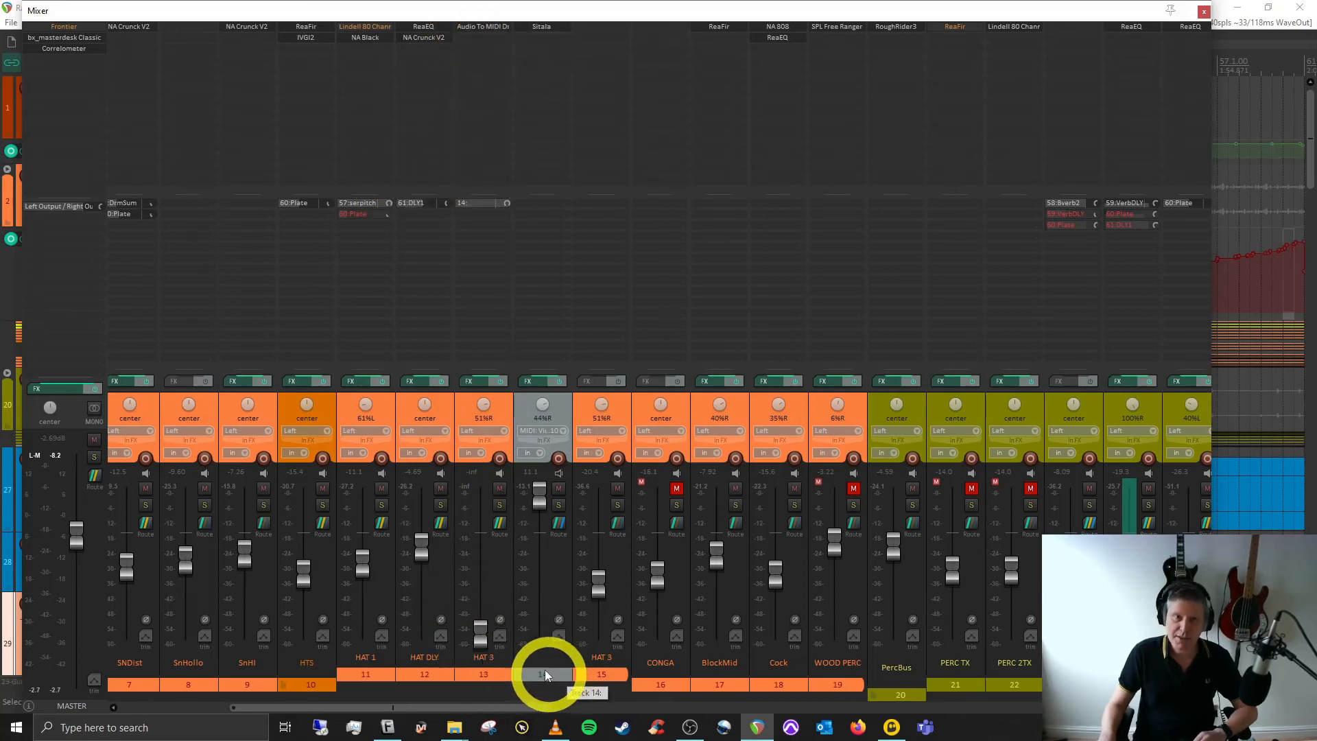
pyautogui.click(546, 25)
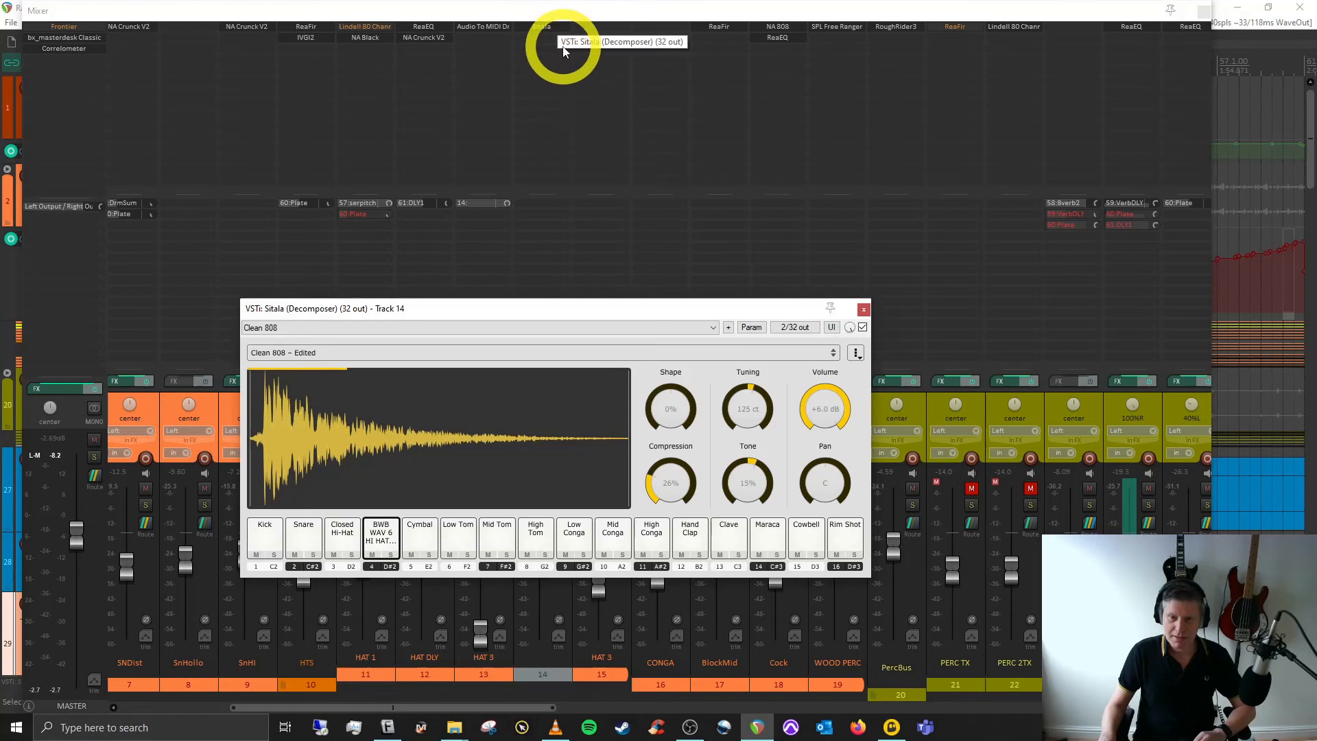
pyautogui.click(381, 549)
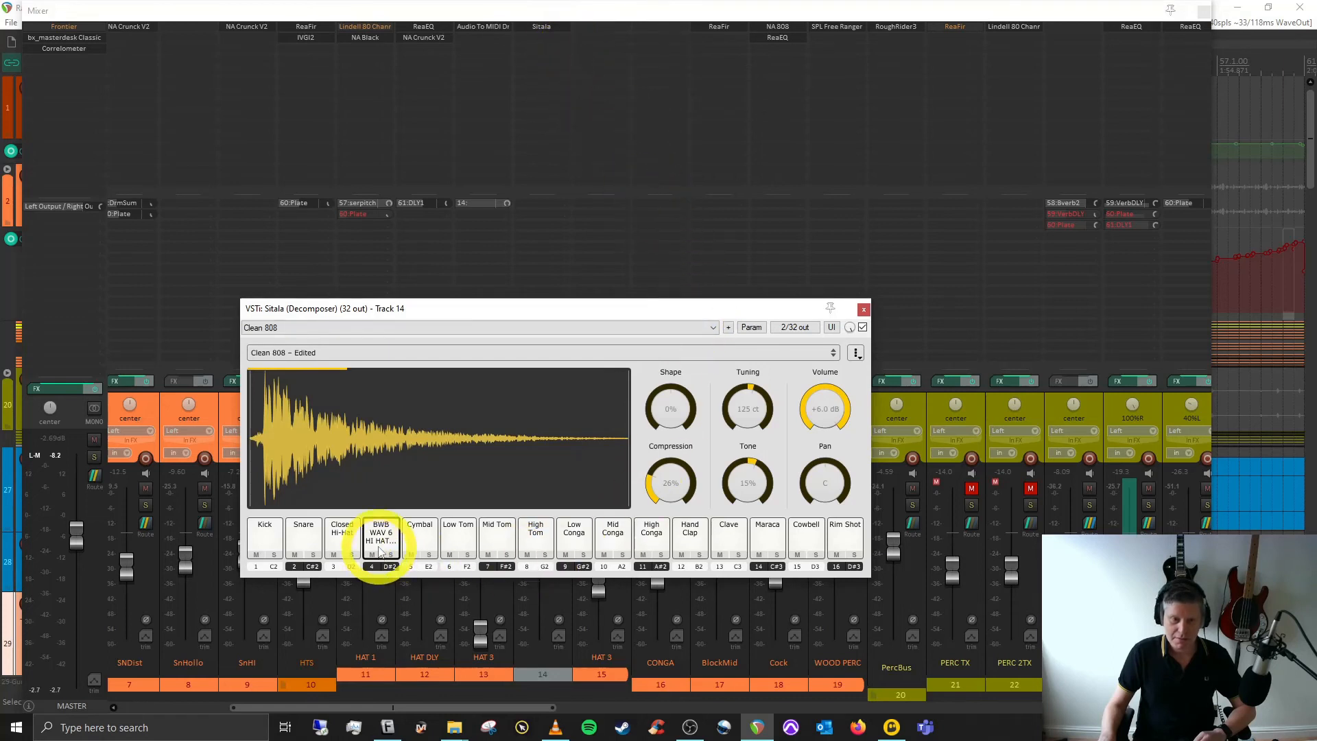
pyautogui.click(378, 543)
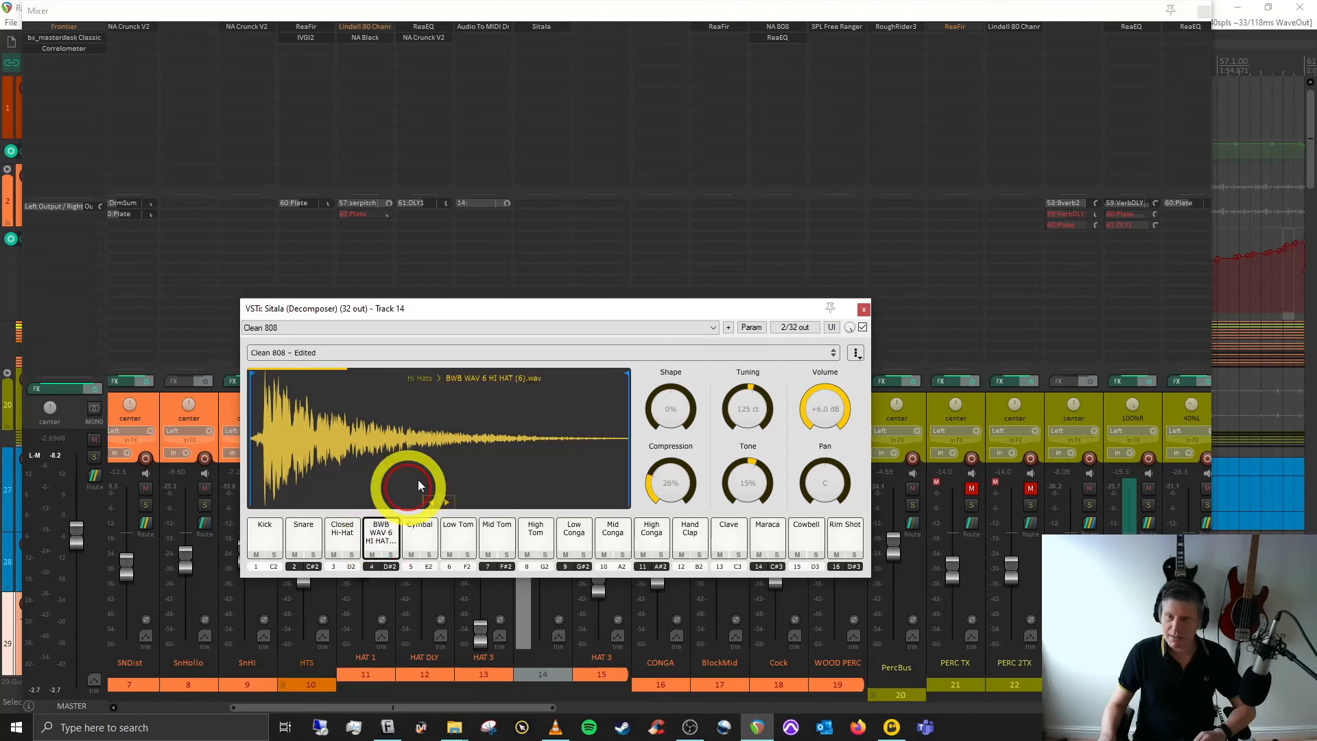
pyautogui.moveTo(778, 312); pyautogui.dragTo(1197, 185)
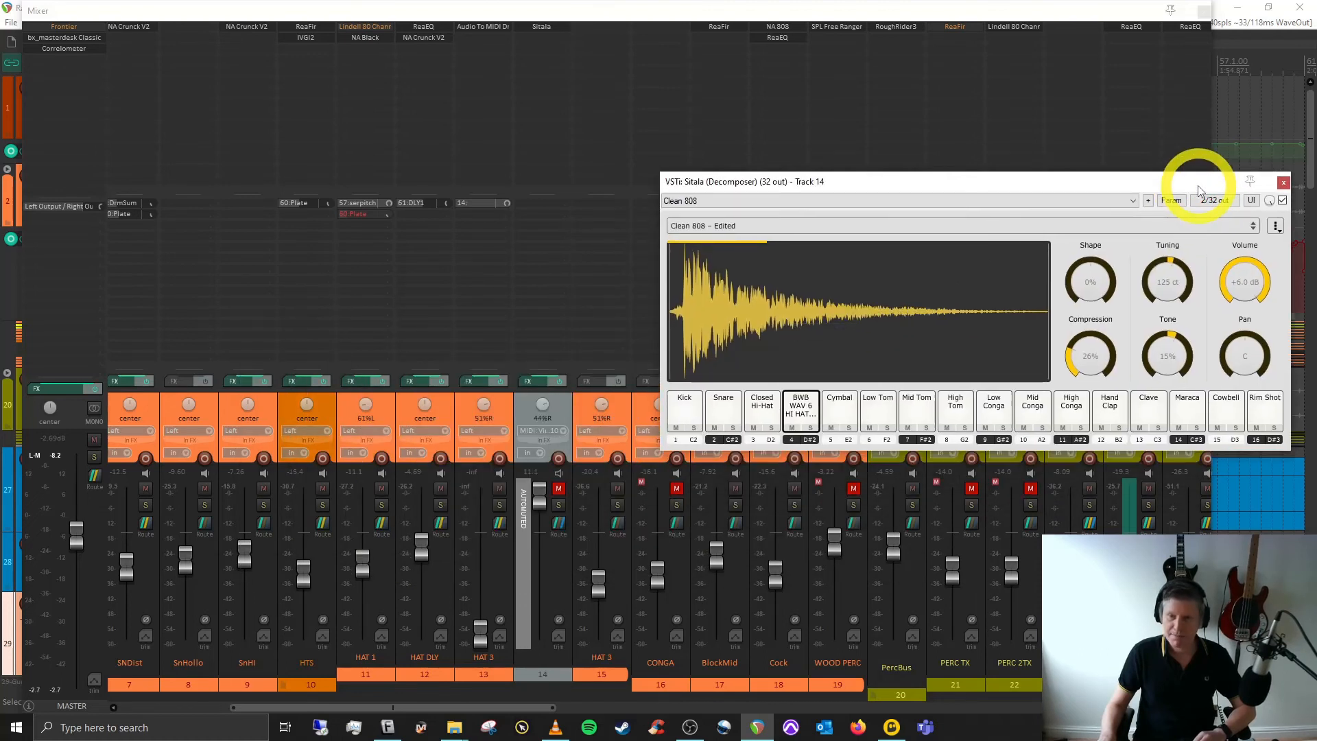
pyautogui.click(1283, 182)
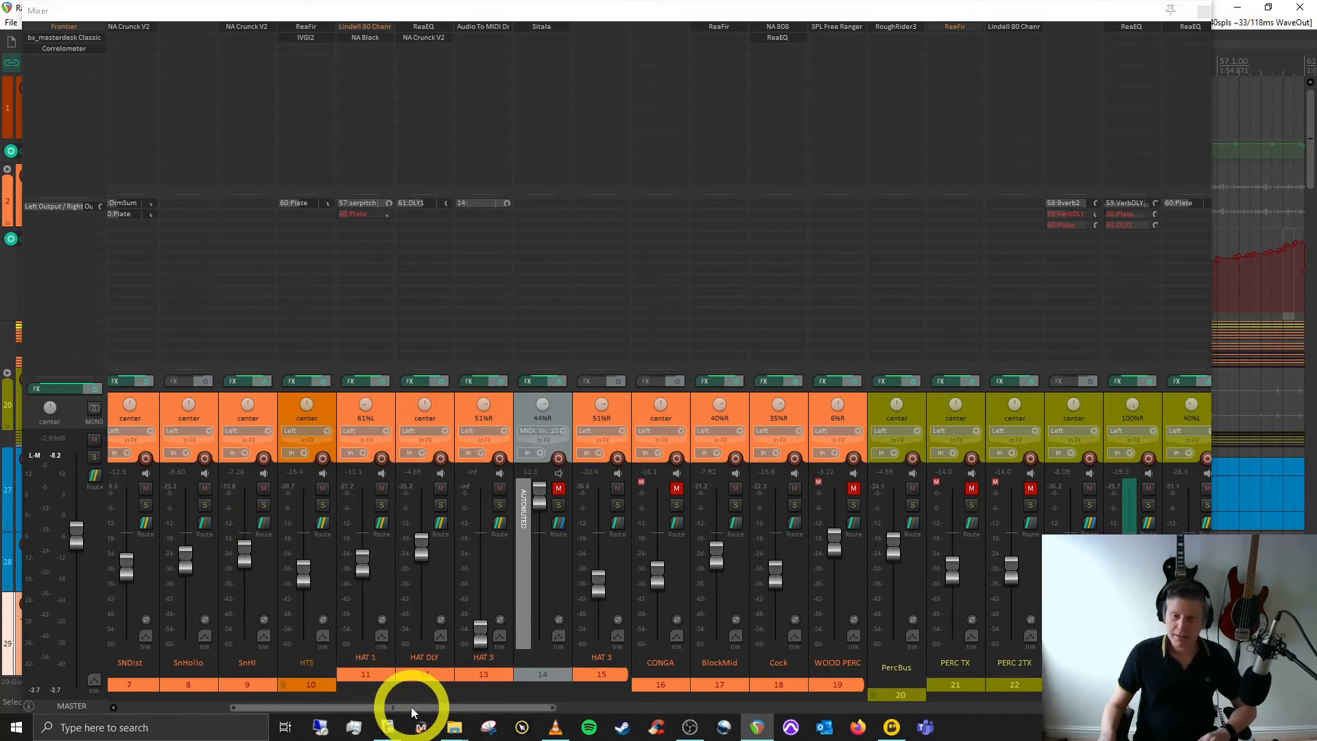
# Review the drum channels in the mixer and inspect the NA Crunck V2 distortion on the SNDist track.
pyautogui.moveTo(426, 707); pyautogui.dragTo(274, 708)
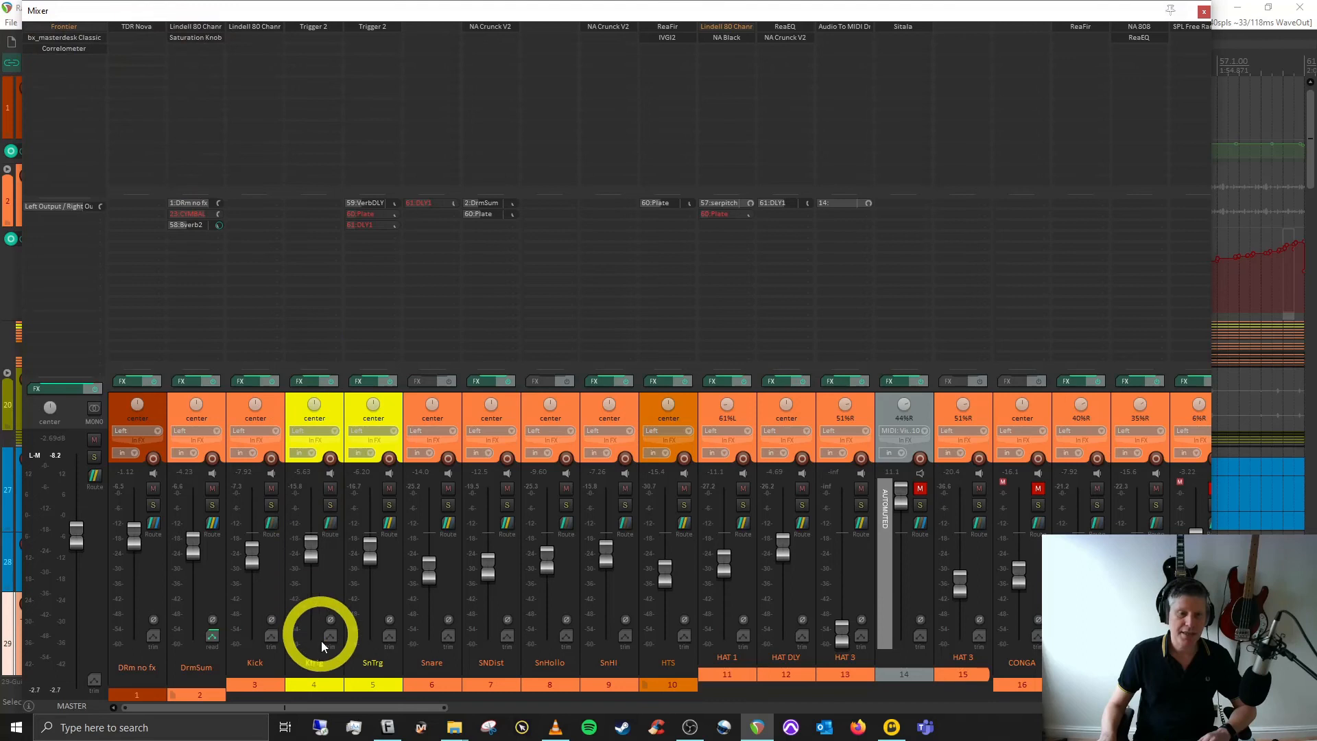
pyautogui.moveTo(322, 709); pyautogui.dragTo(397, 701)
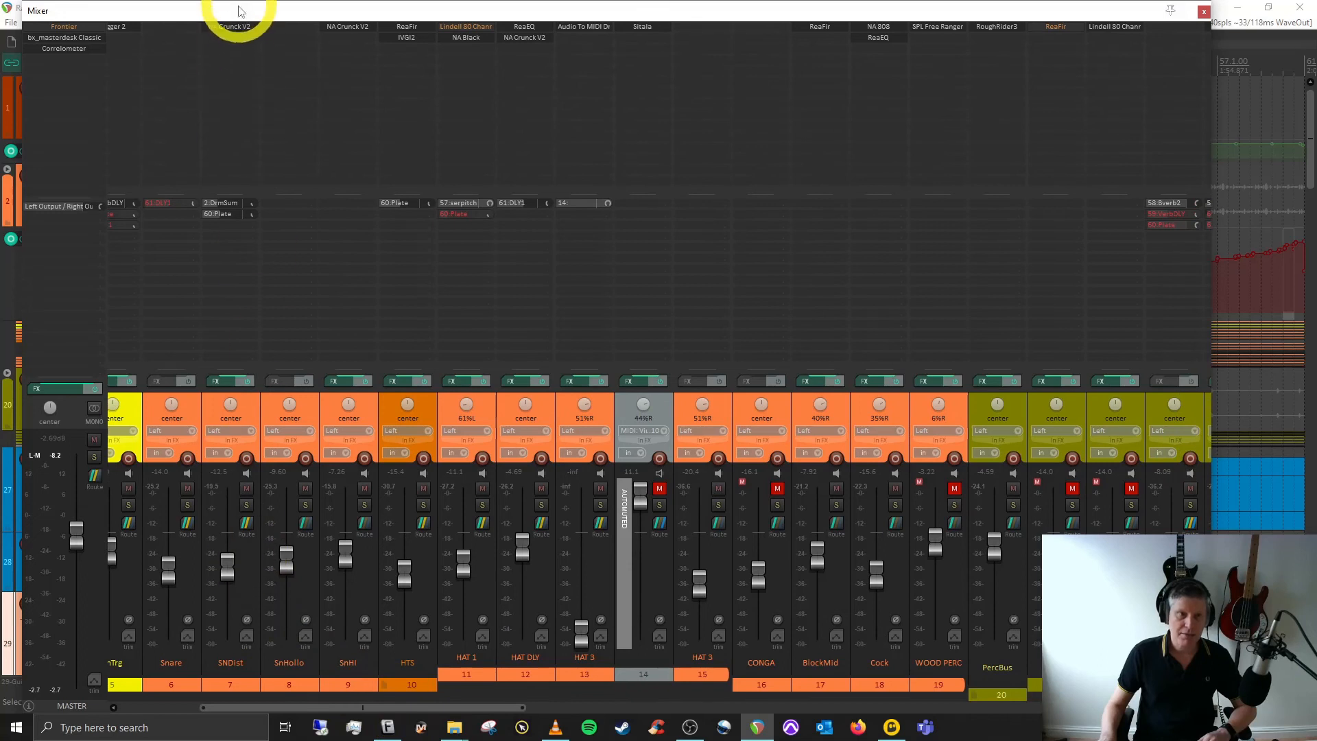
pyautogui.click(231, 27)
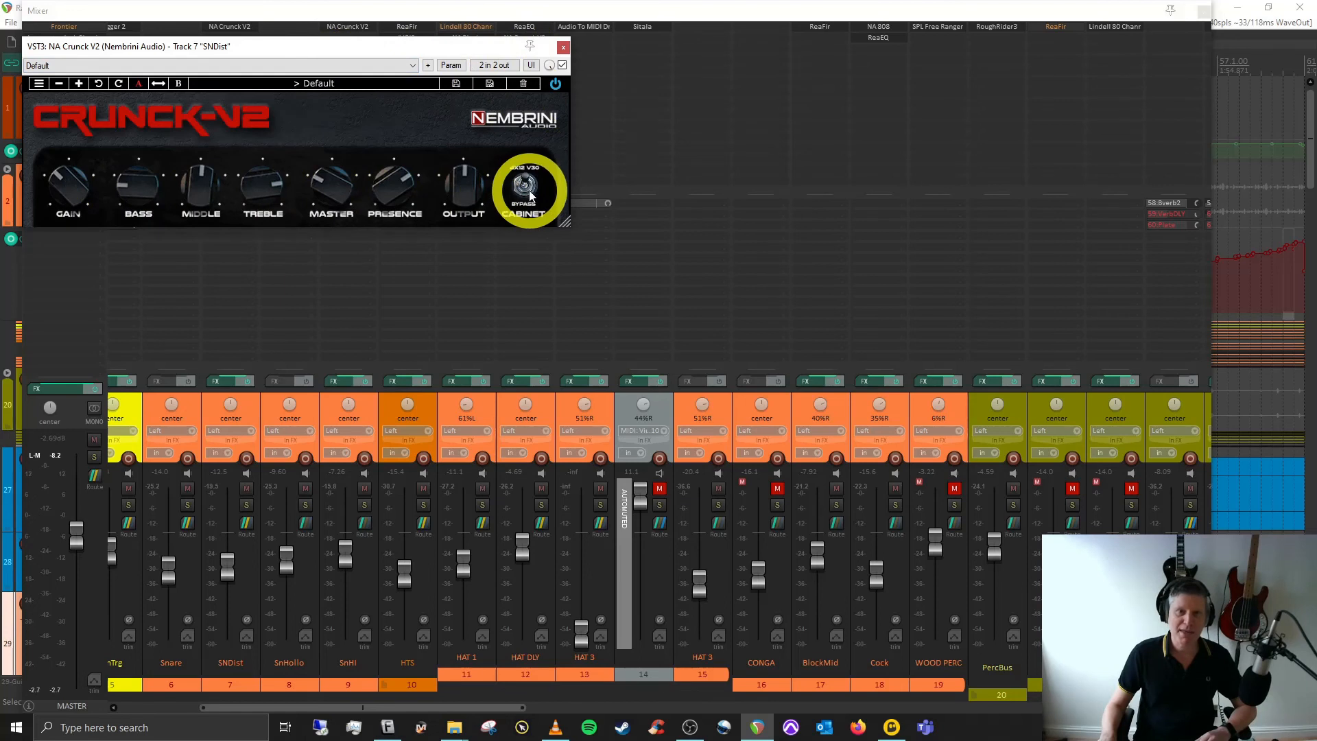
pyautogui.click(564, 48)
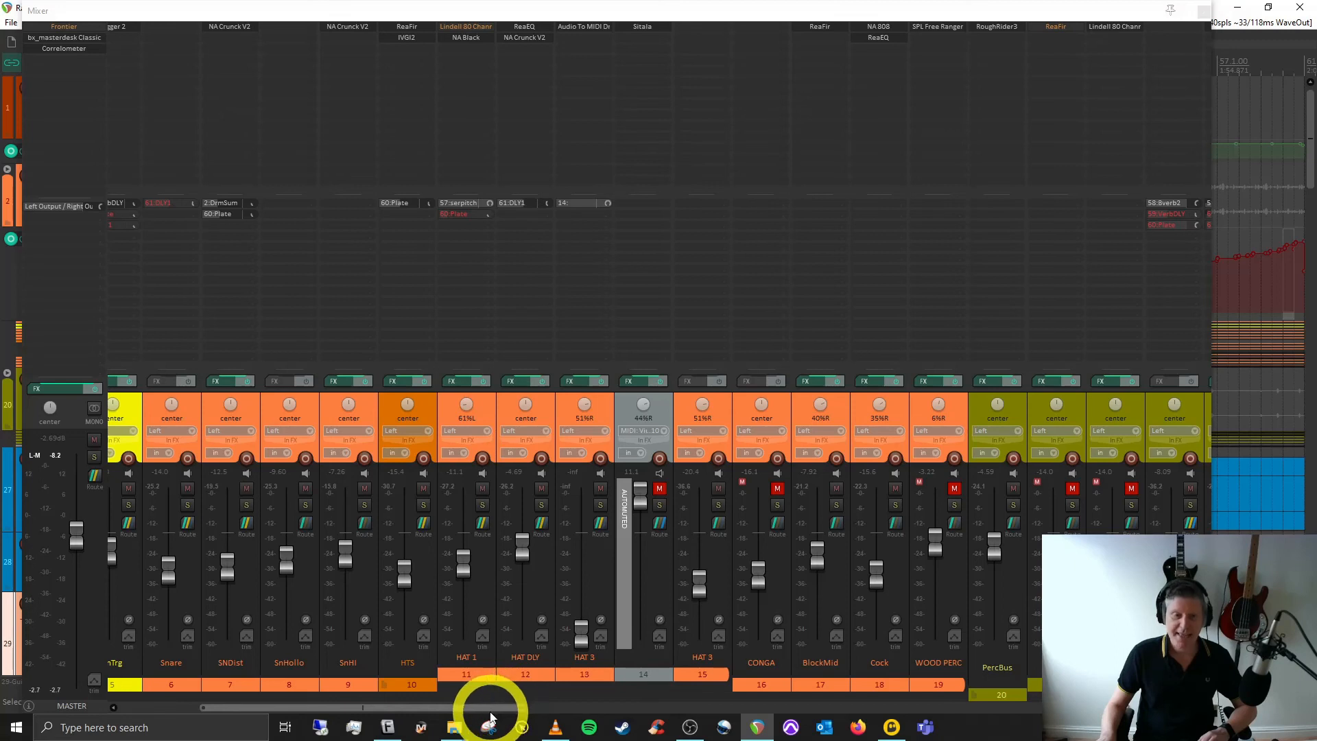
# Inspect the ReaEQ curves on the GLOCKnrev and Rev chime percussion tracks.
pyautogui.moveTo(470, 709); pyautogui.dragTo(718, 723)
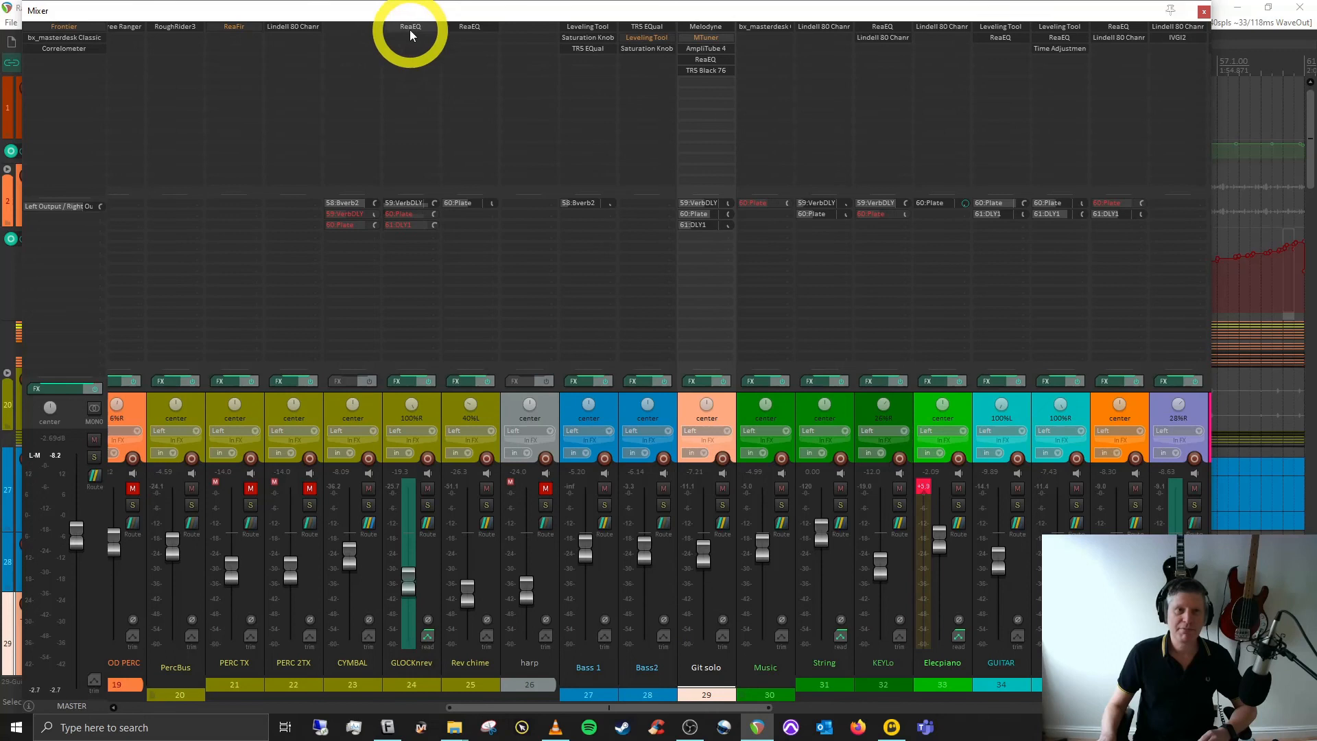
pyautogui.click(397, 26)
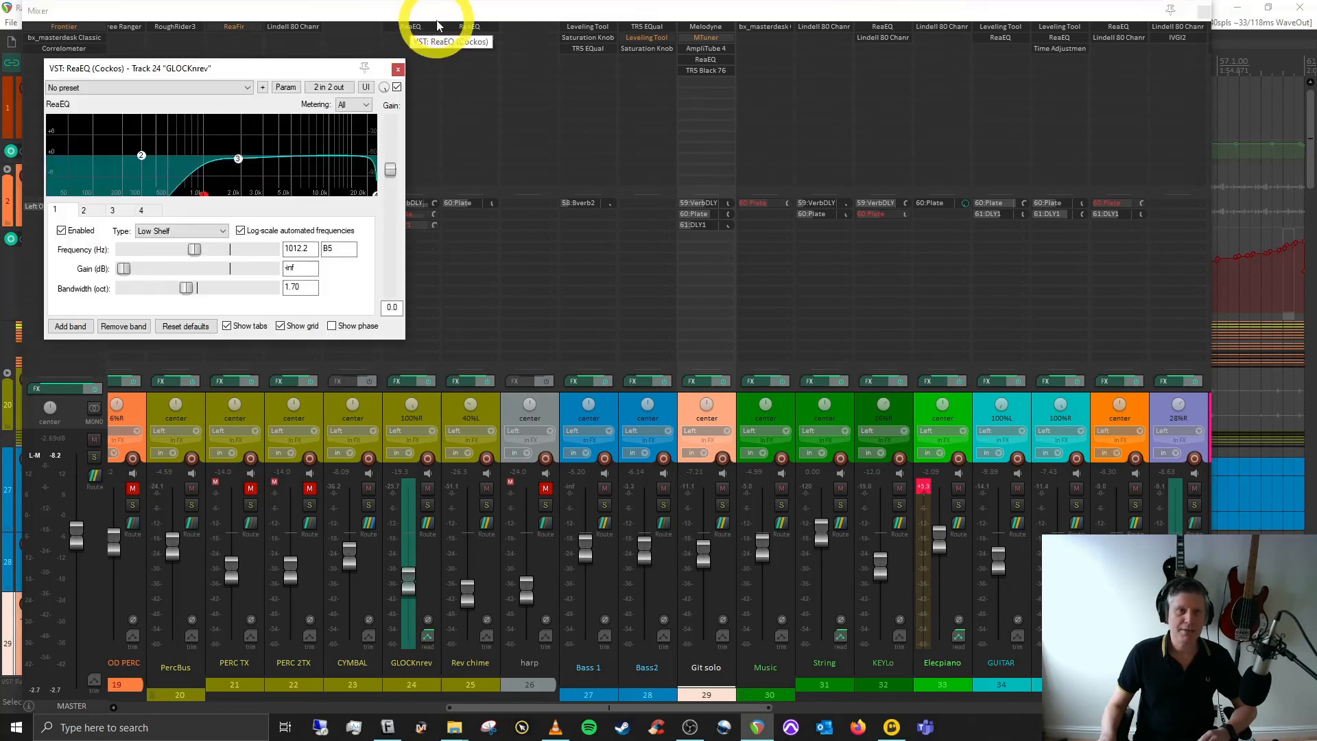
pyautogui.click(469, 26)
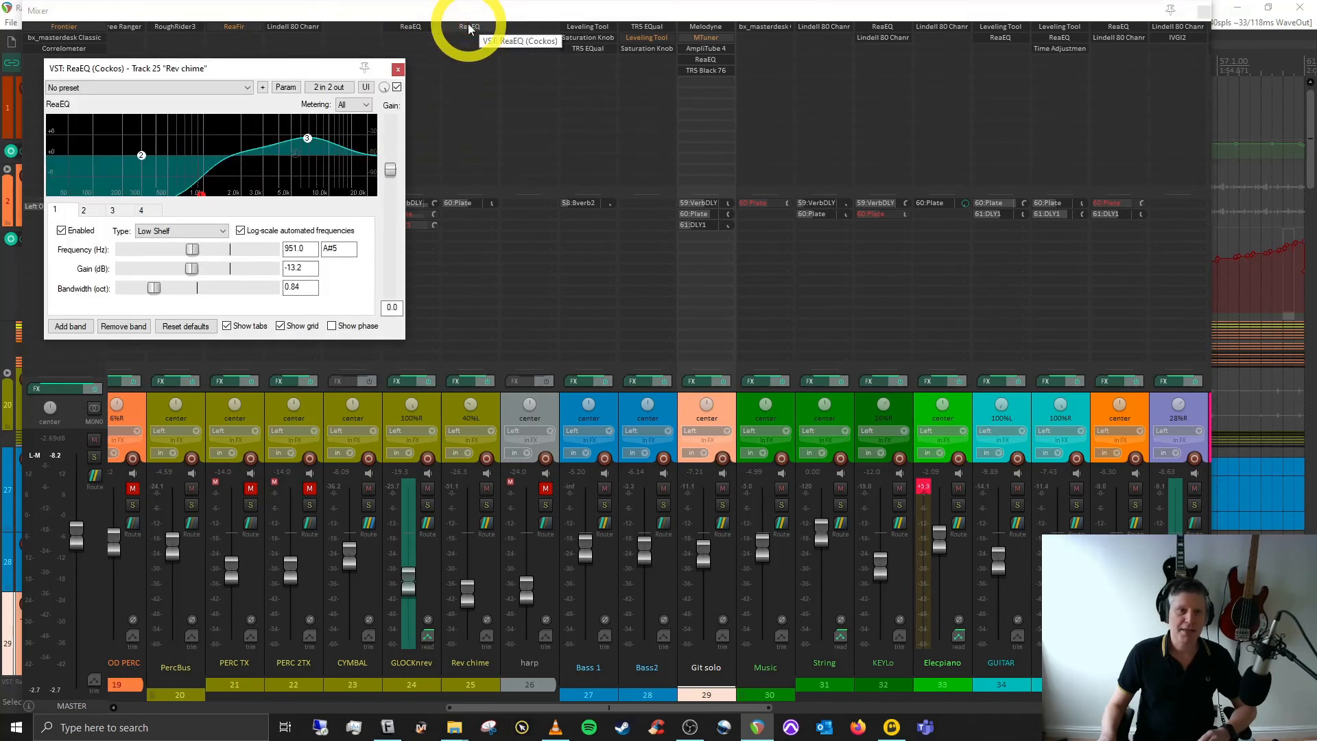
pyautogui.click(398, 70)
# Inspect the bx_masterdesk Classic settings on the Music folder track.
pyautogui.moveTo(573, 703); pyautogui.dragTo(745, 684)
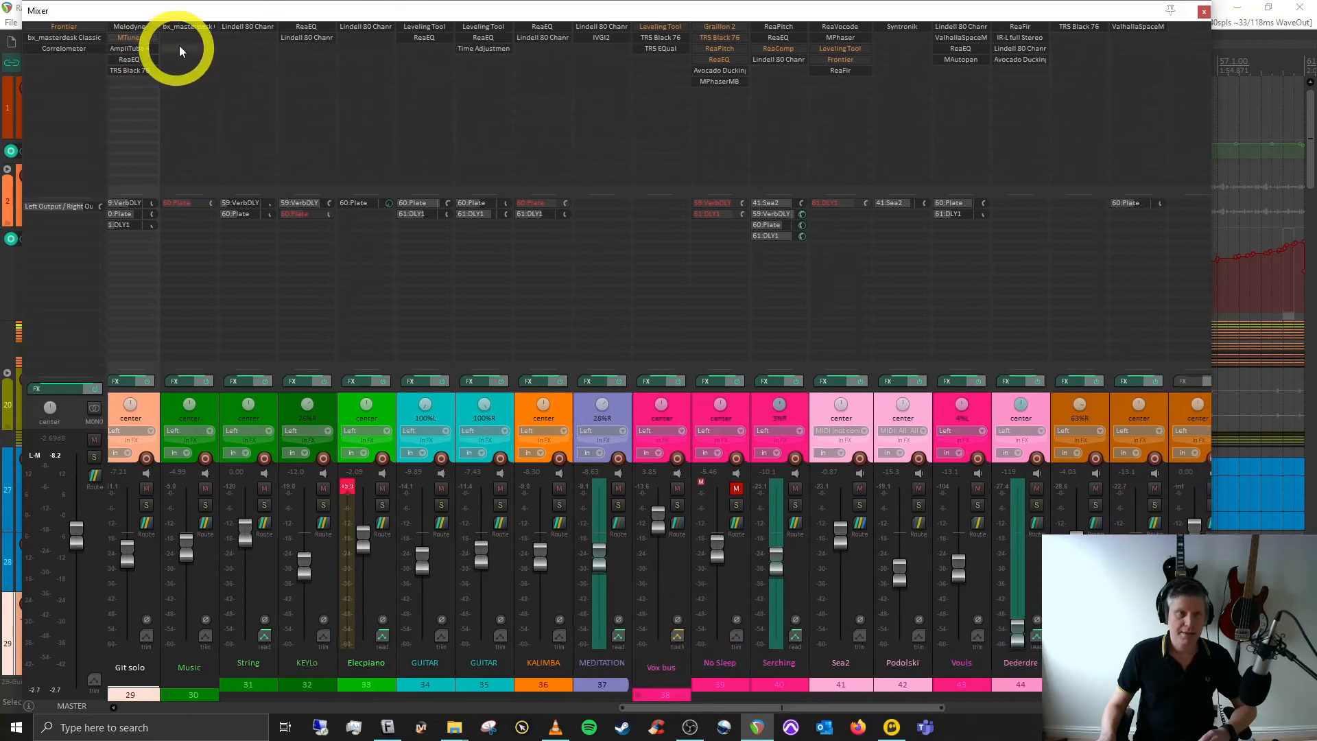
pyautogui.click(194, 24)
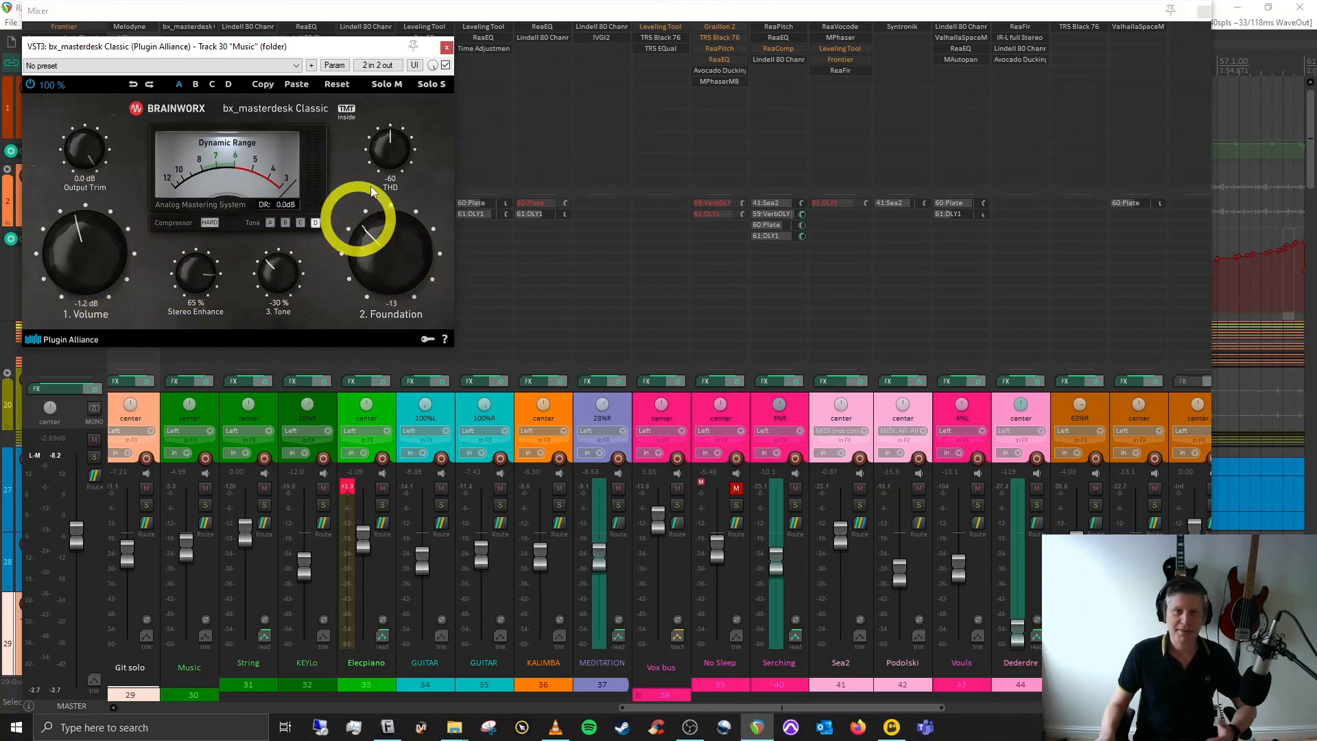
pyautogui.click(447, 46)
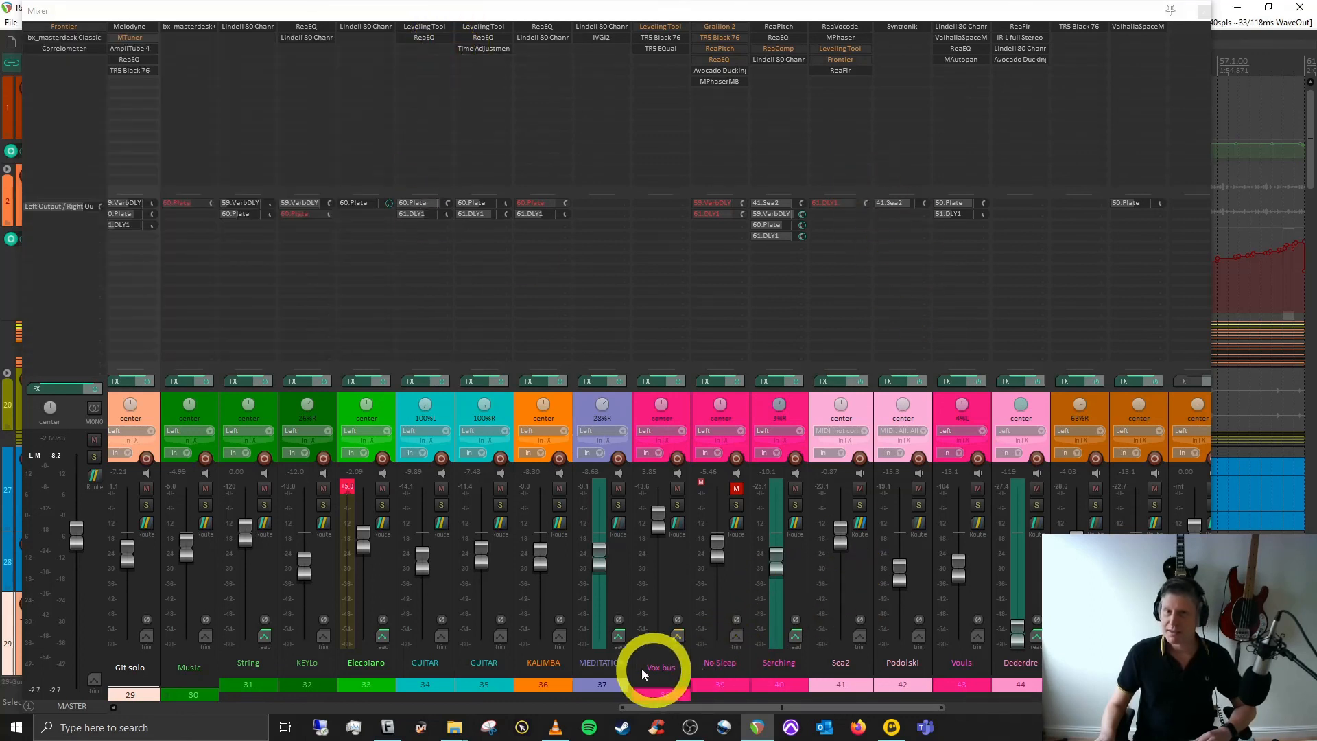
# Look over the vocal, transition and SFX channels in the mixer, and inspect the String track's Lindell 80 Channel settings.
pyautogui.moveTo(654, 705); pyautogui.dragTo(828, 689)
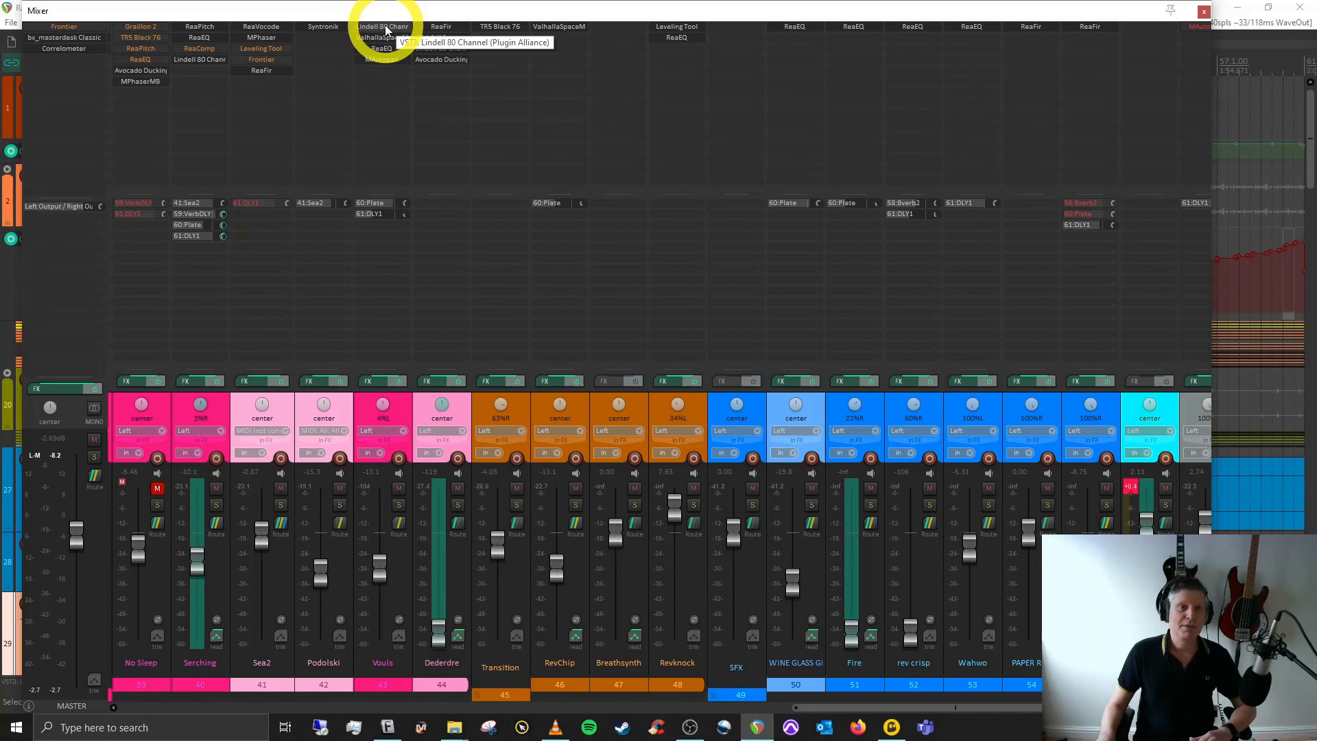
pyautogui.moveTo(896, 715); pyautogui.dragTo(681, 710)
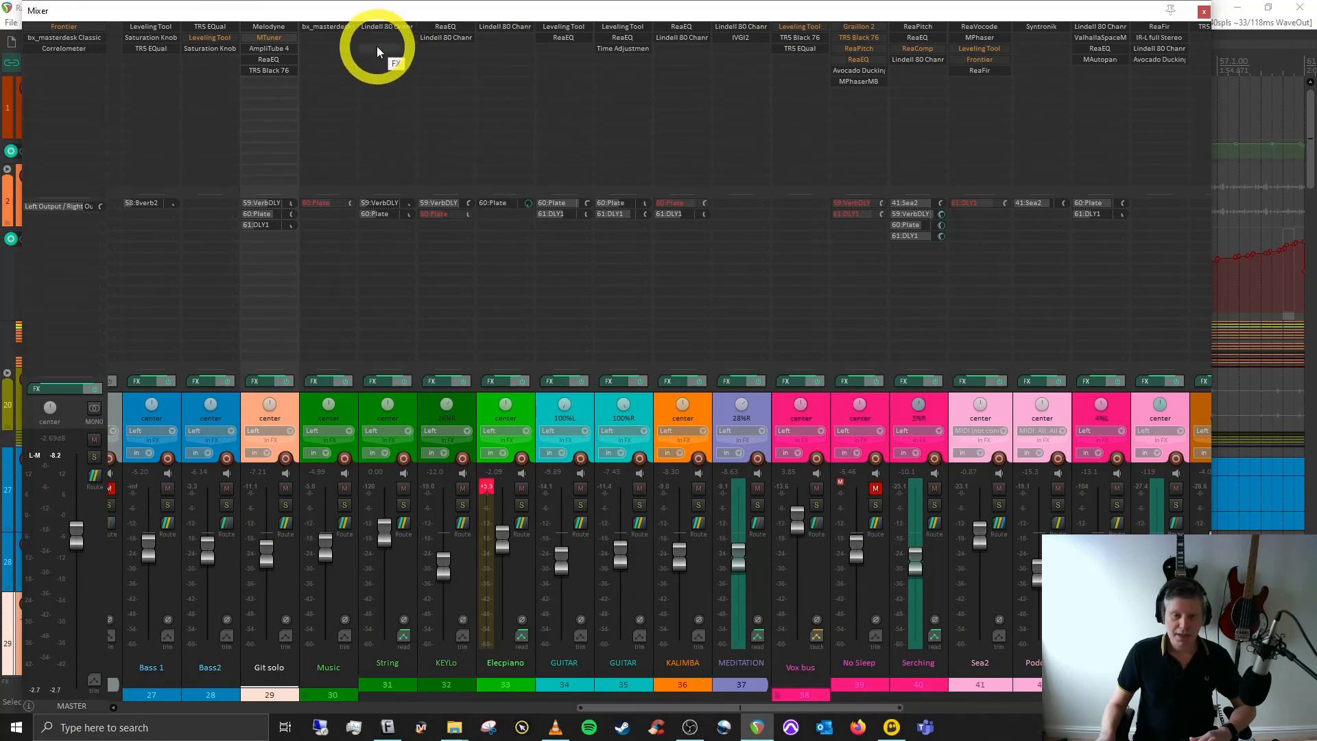
pyautogui.click(384, 23)
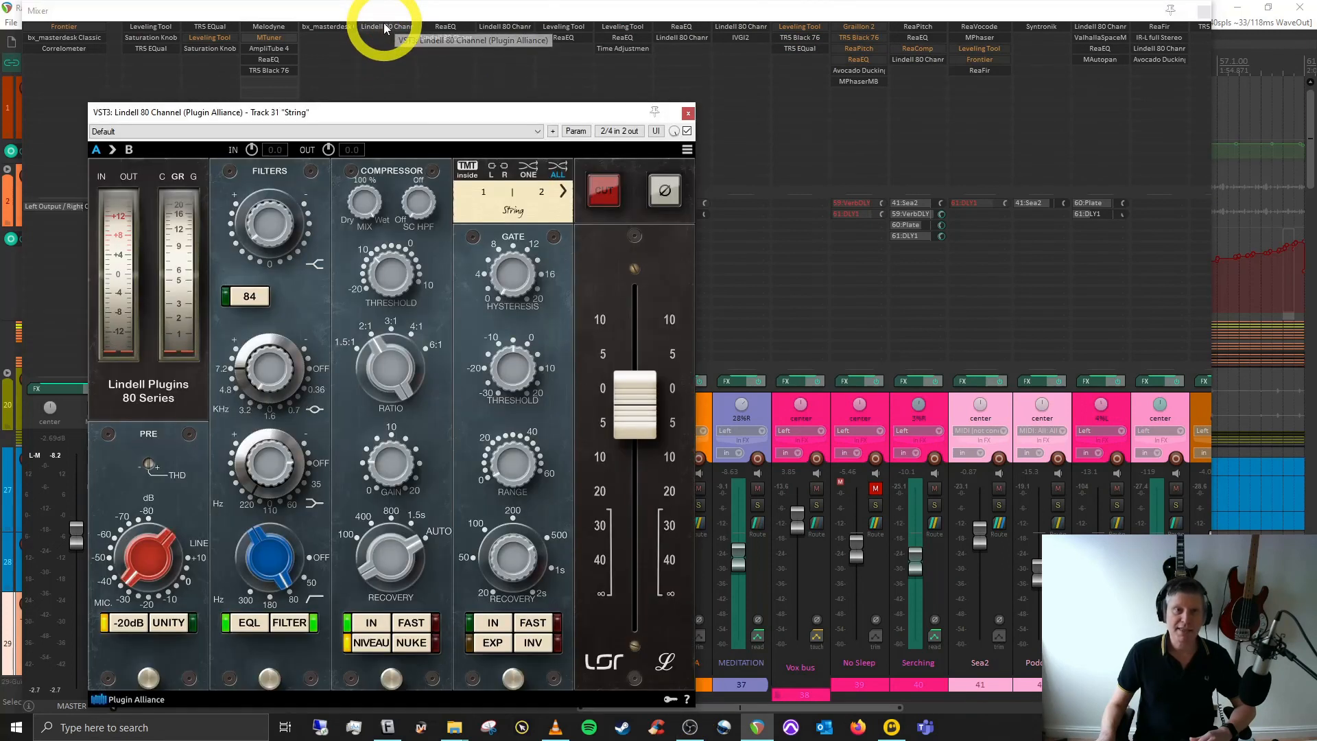
pyautogui.click(437, 112)
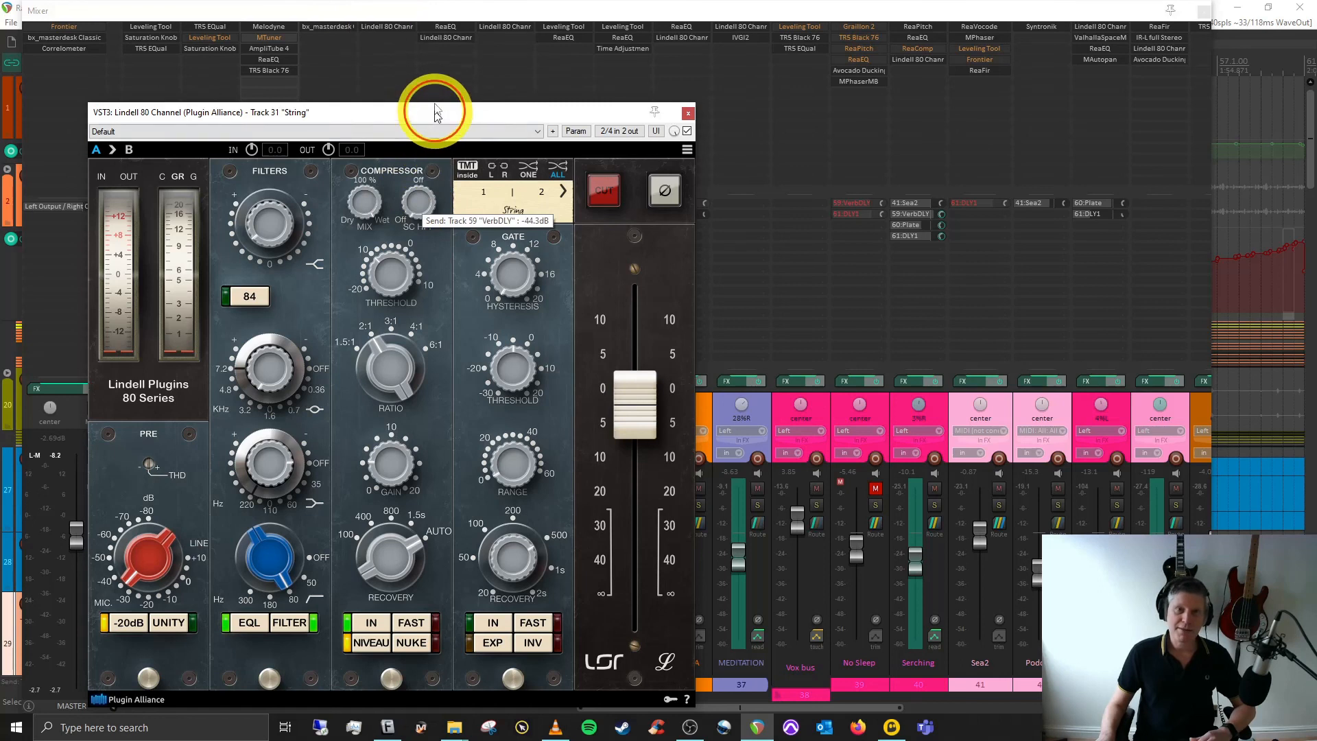
pyautogui.moveTo(434, 111); pyautogui.dragTo(430, 60)
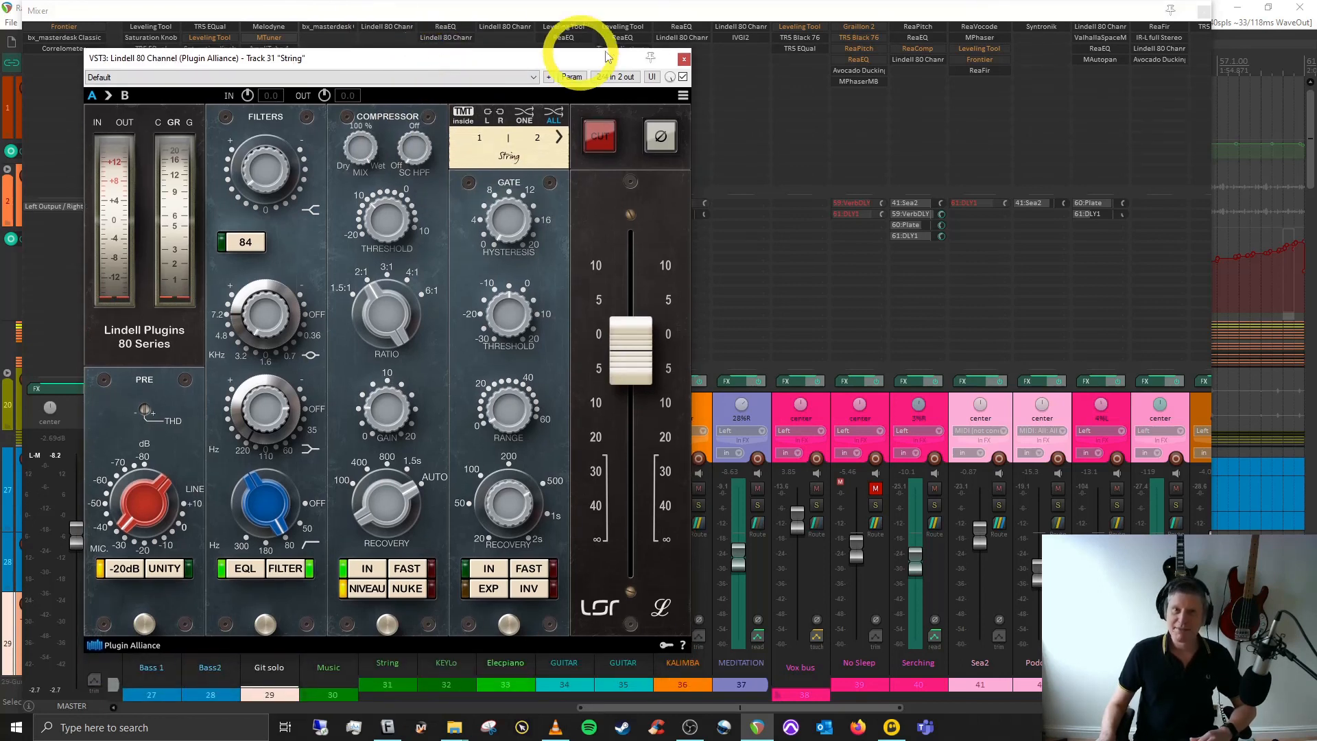
pyautogui.click(684, 61)
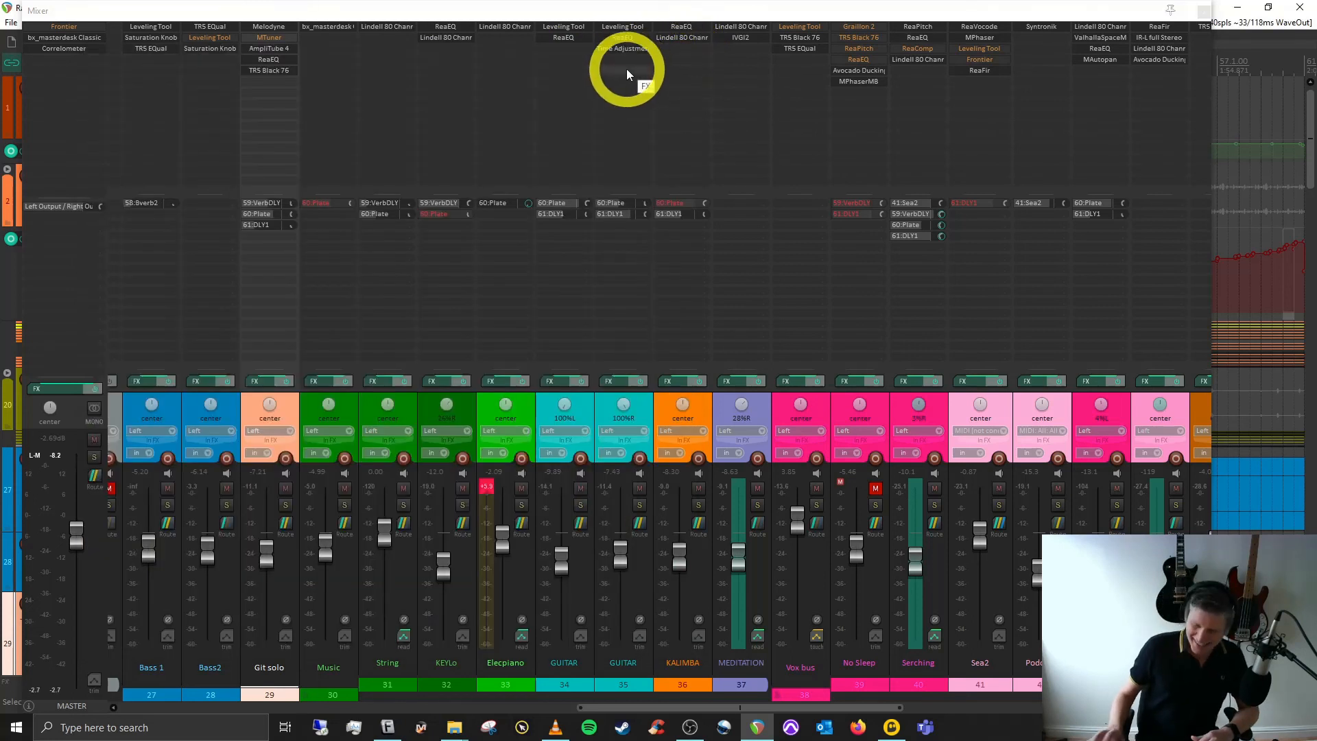